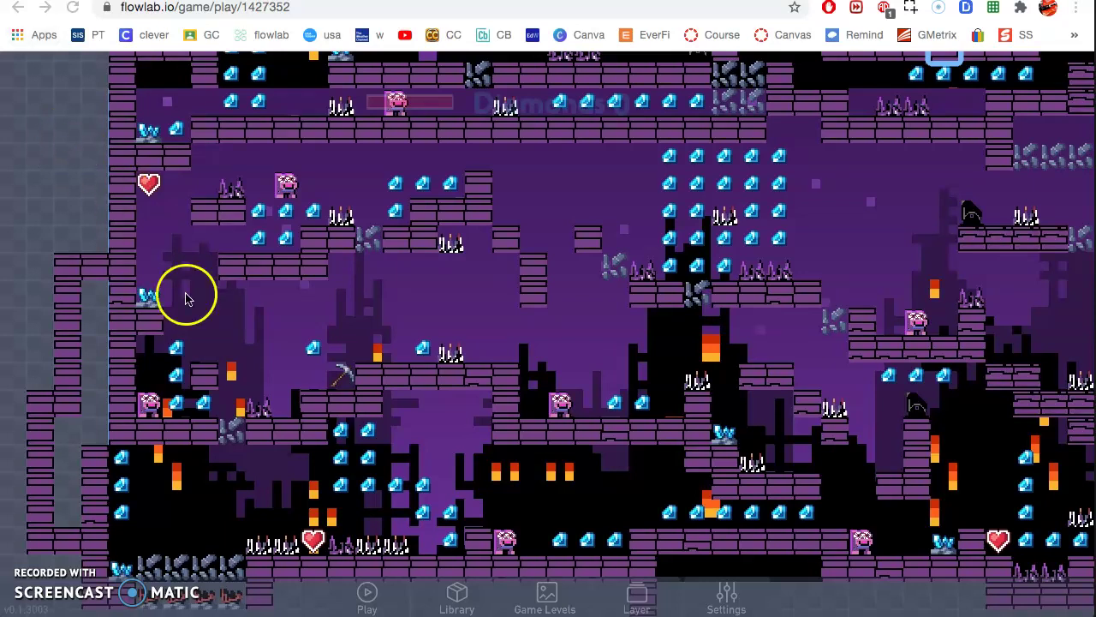
- Start a play test of the game and adjust the system sound volume
{"action": "left_click", "coordinate": [368, 597]}
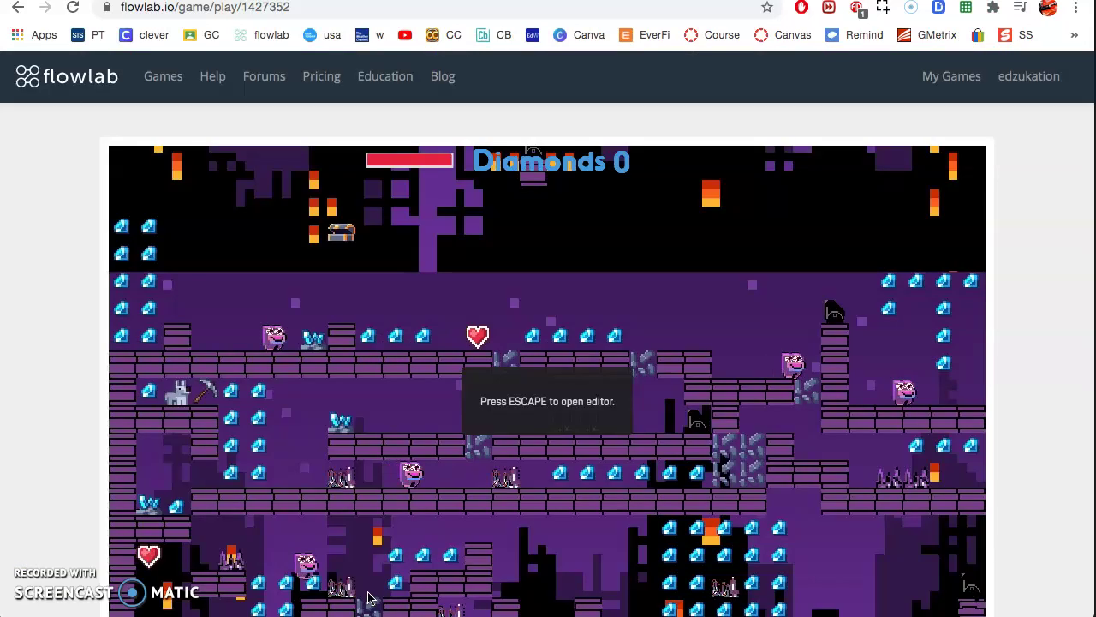
{"action": "left_click", "coordinate": [325, 511]}
{"action": "key", "text": "XF86AudioRaiseVolume"}
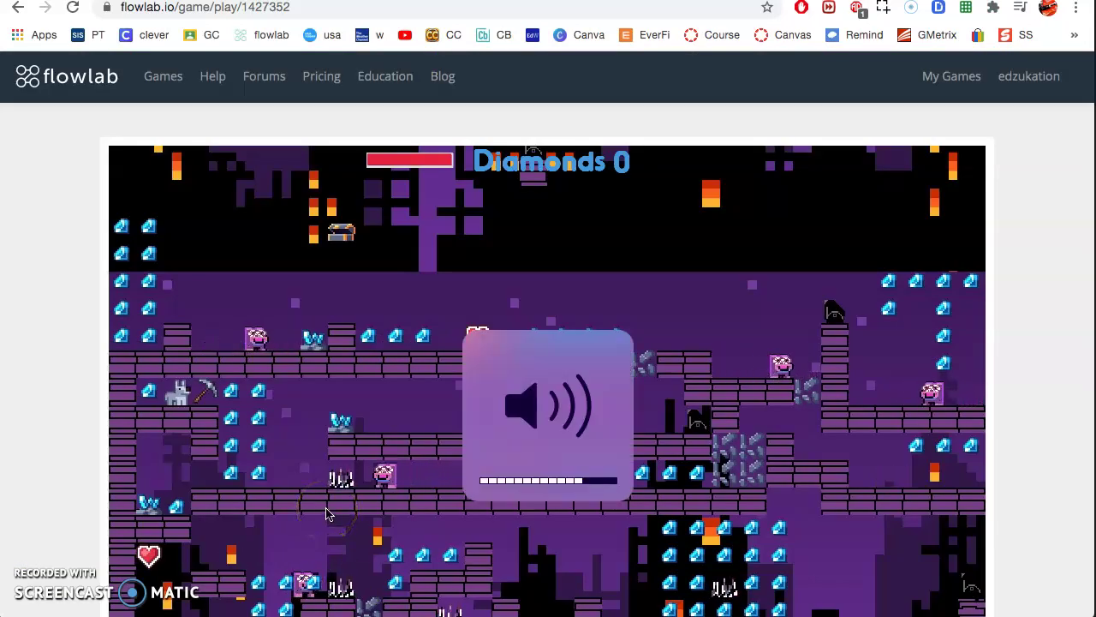
{"action": "left_click", "coordinate": [328, 499]}
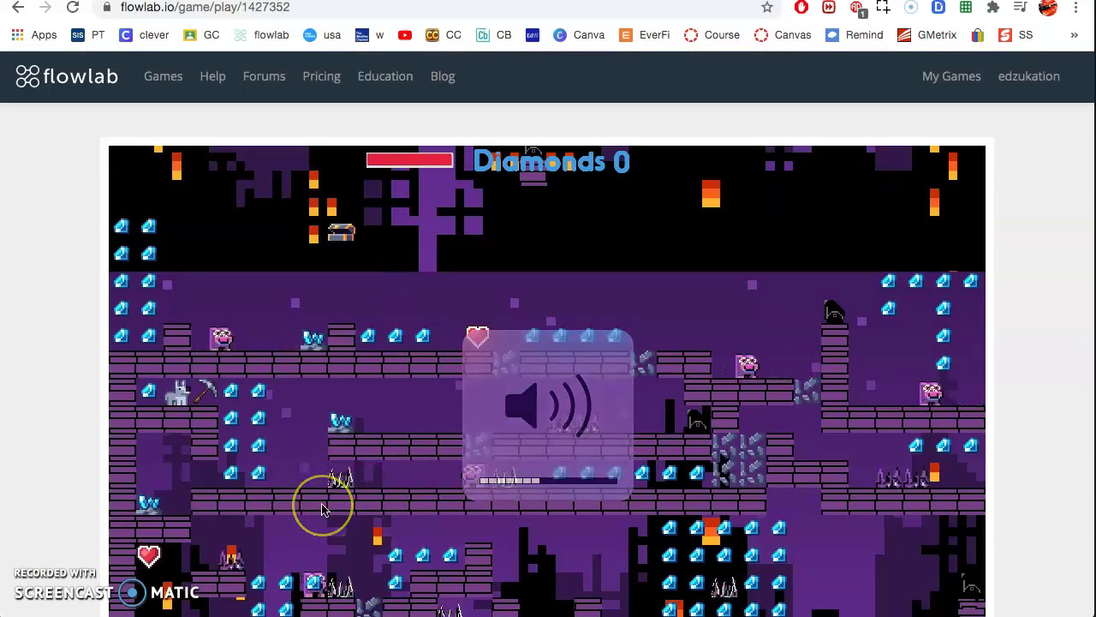
- Collect the diamonds beside the starting ledge and bring the character down into the corridor below
{"action": "key", "text": "Right"}
{"action": "key", "text": "Left"}
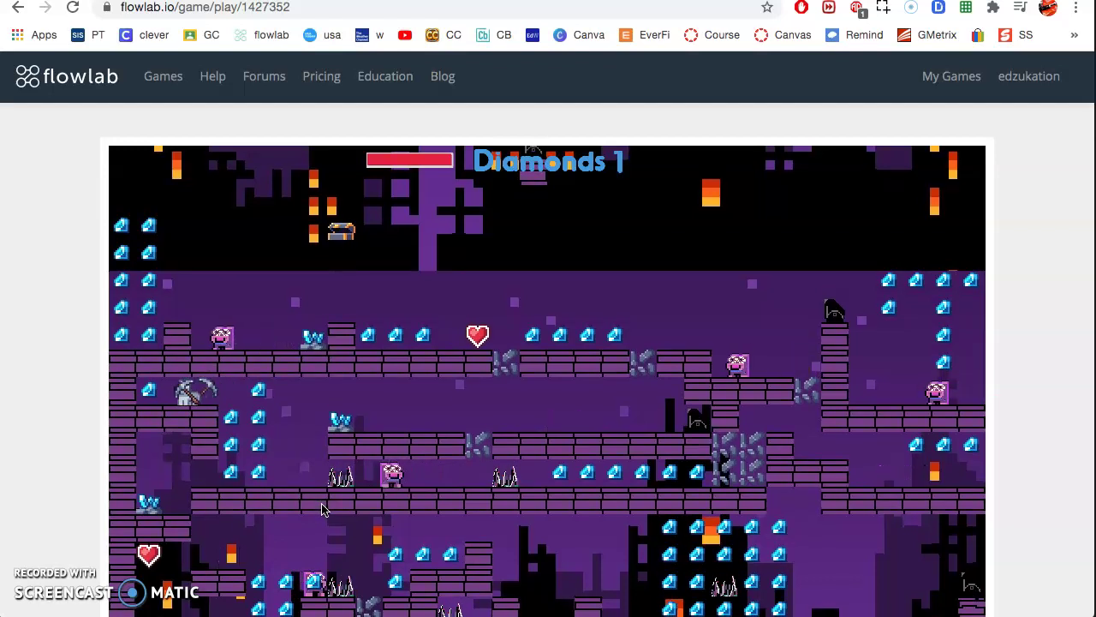
{"action": "key", "text": "Right"}
{"action": "key", "text": "Right"}
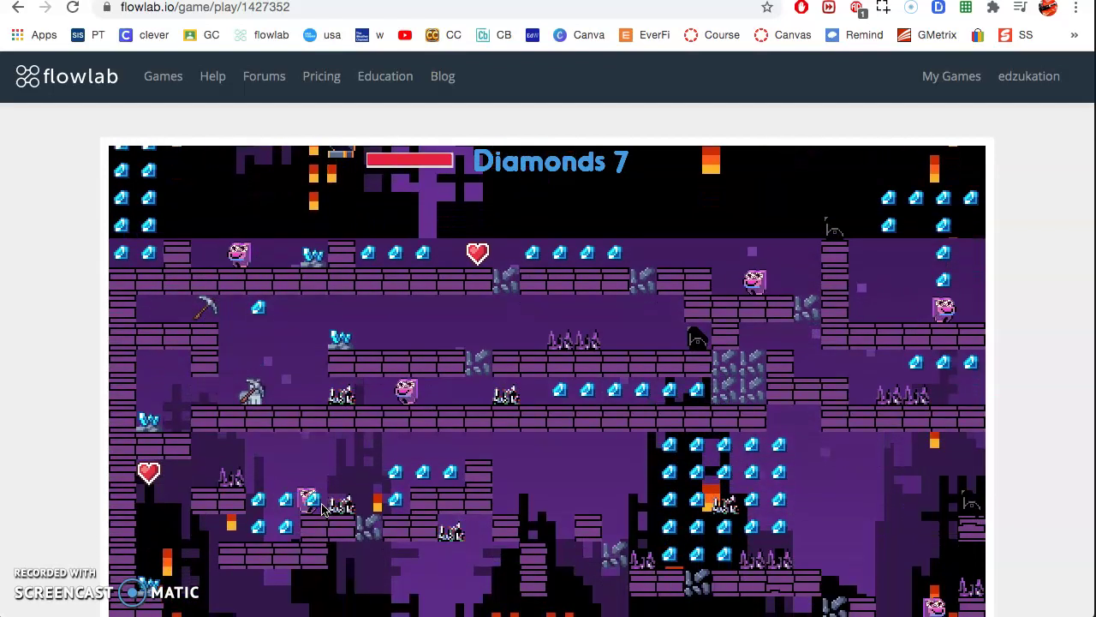
{"action": "key", "text": "Right"}
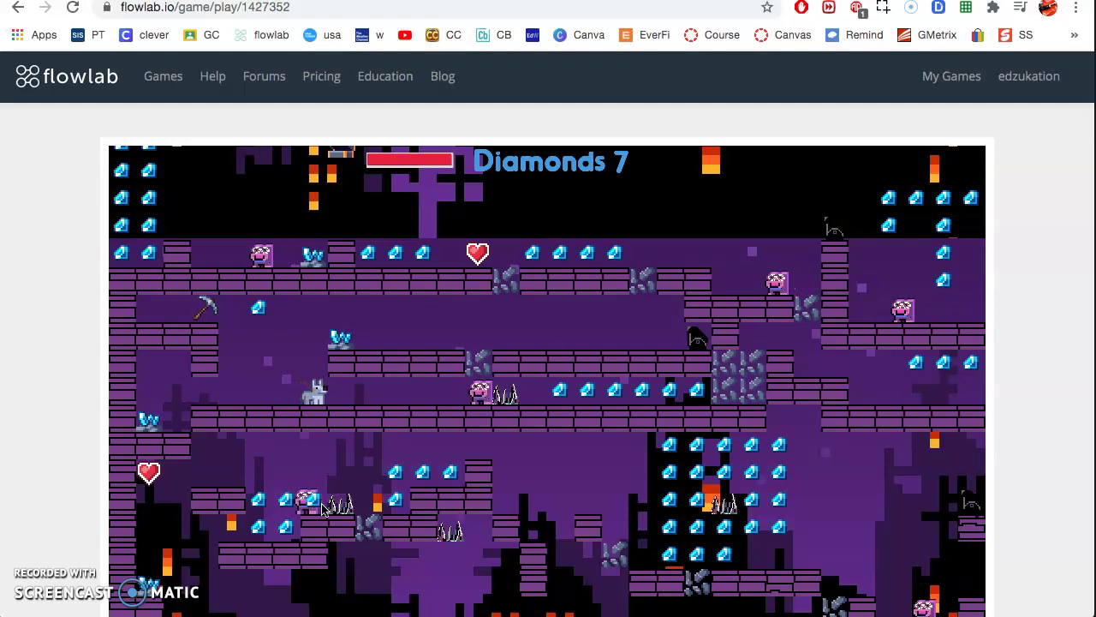
- Fight the pink enemy patrolling the lower corridor
{"action": "key", "text": "space"}
{"action": "key", "text": "Left"}
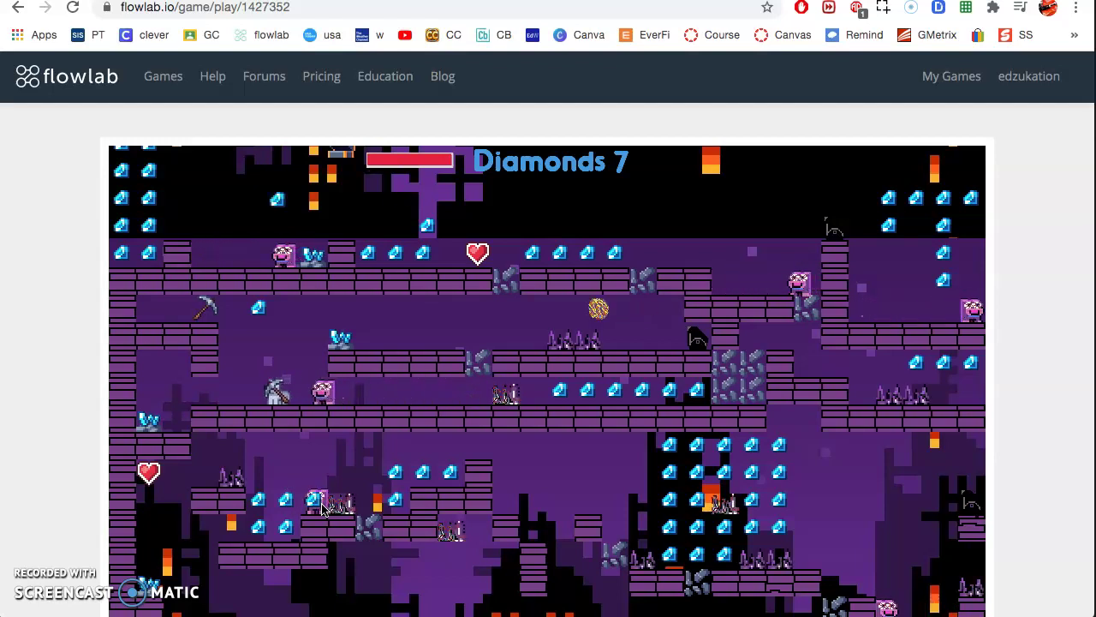
{"action": "key", "text": "Right"}
{"action": "key", "text": "Left"}
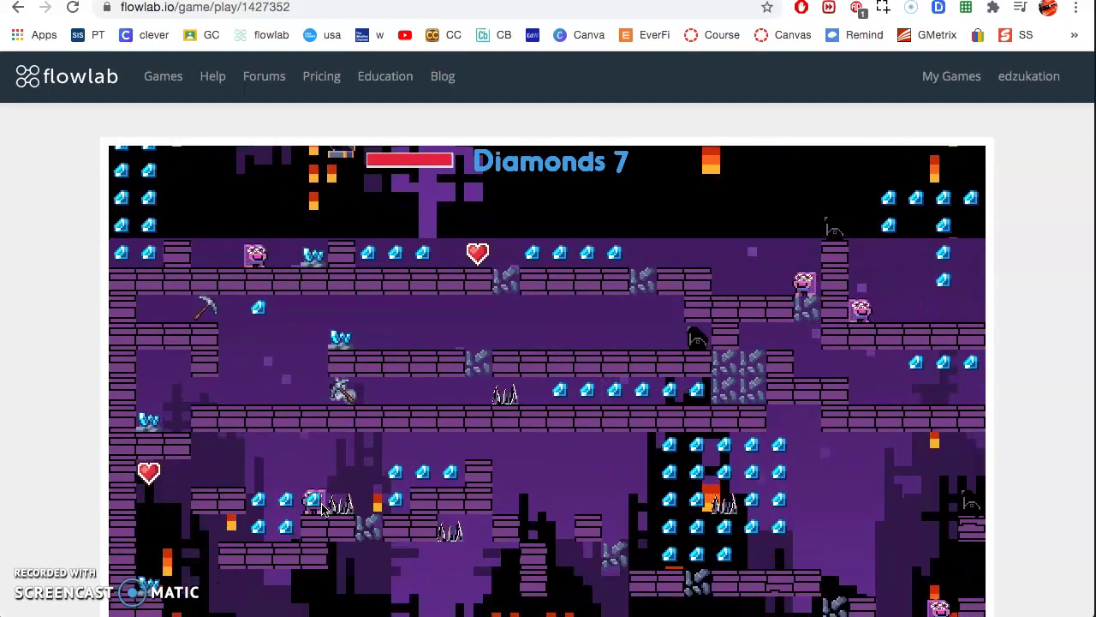
{"action": "key", "text": "Right"}
{"action": "key", "text": "Left"}
{"action": "key", "text": "Left"}
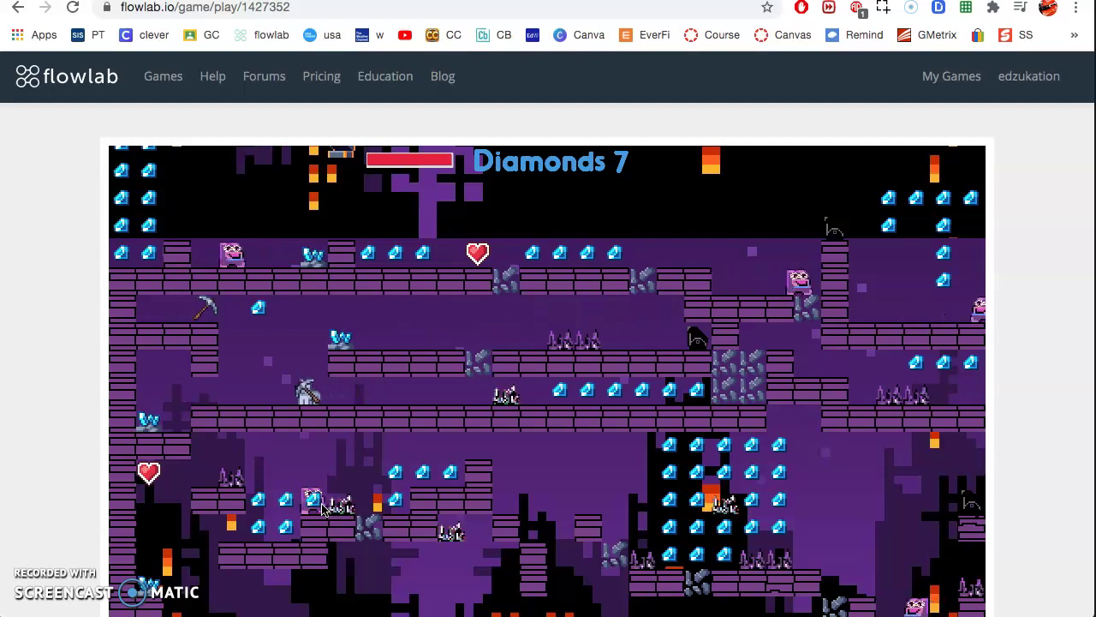
- Jump onto the ledge above the corridor and walk toward the rubble block, adjusting the sound volume on the way
{"action": "key", "text": "Up"}
{"action": "key", "text": "Right"}
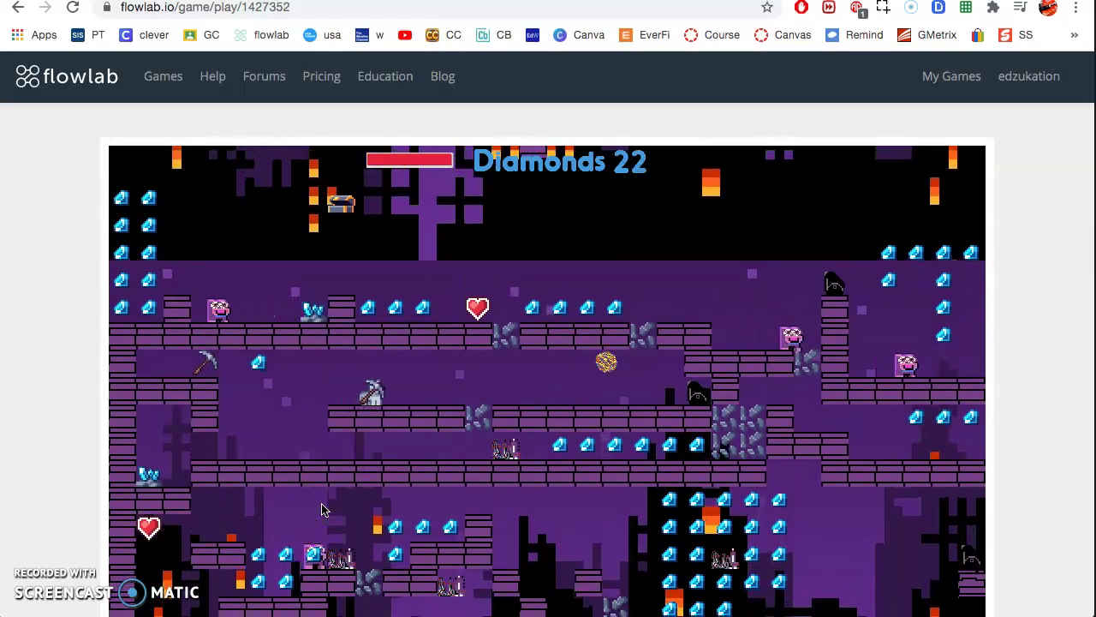
{"action": "key", "text": "XF86AudioRaiseVolume"}
{"action": "key", "text": "Right"}
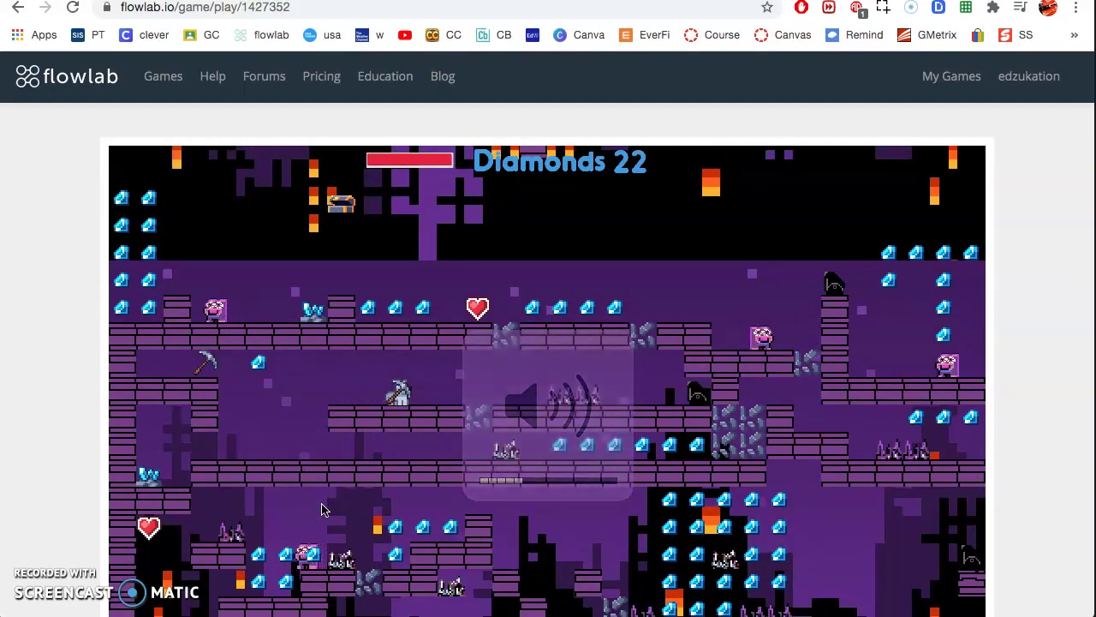
{"action": "key", "text": "Right"}
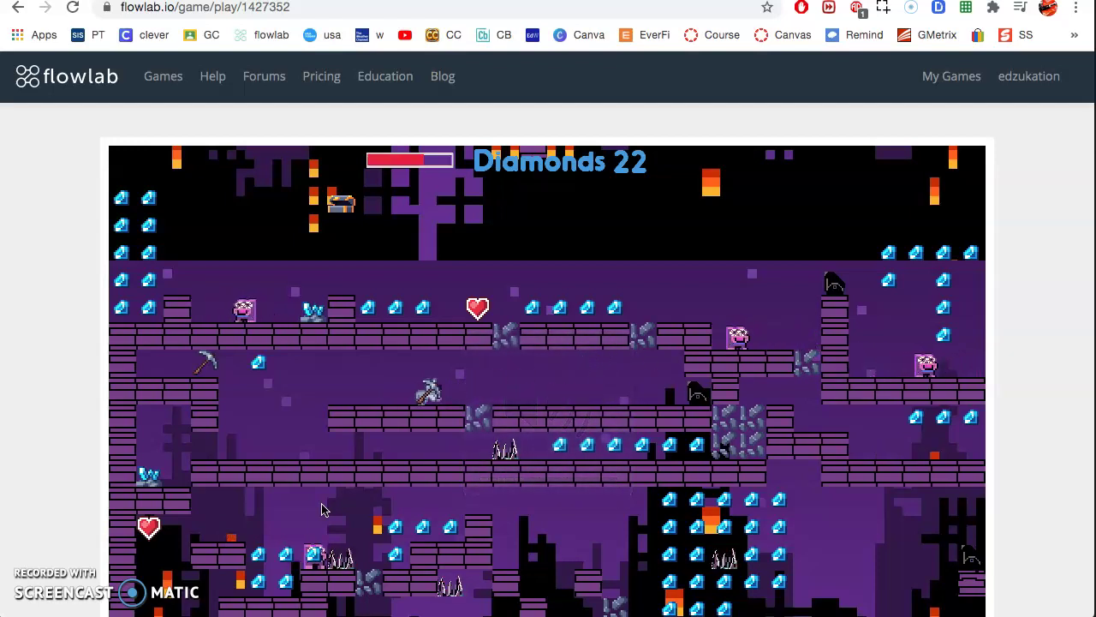
- Drop through the rubble gap, collect the row of diamonds along the lower corridor, and end the play test
{"action": "key", "text": "Right"}
{"action": "key", "text": "Left"}
{"action": "key", "text": "Left"}
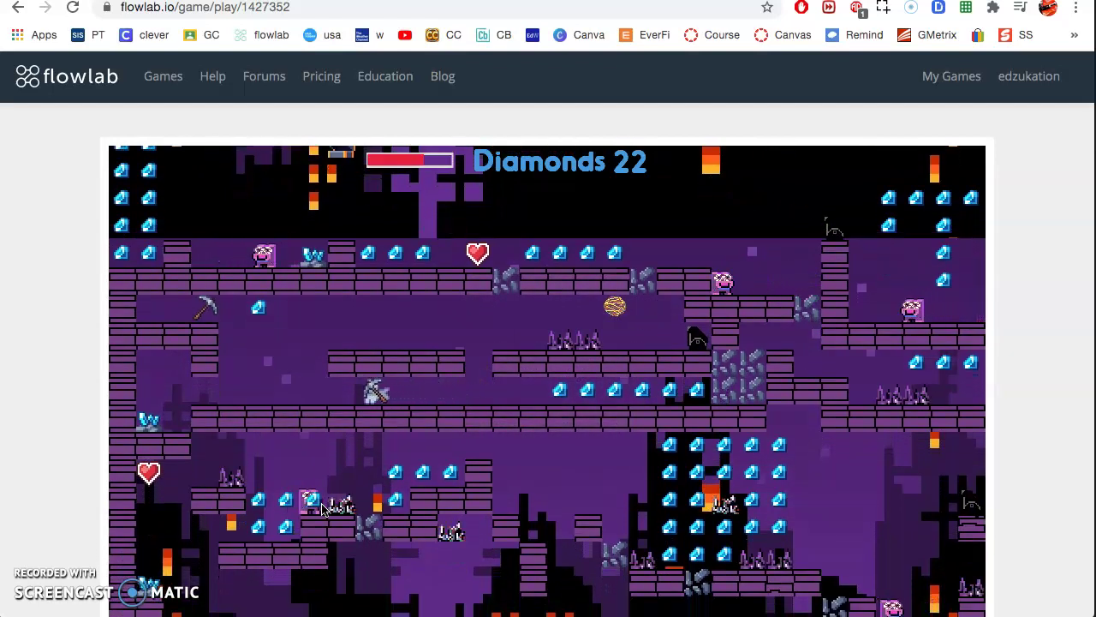
{"action": "key", "text": "Right"}
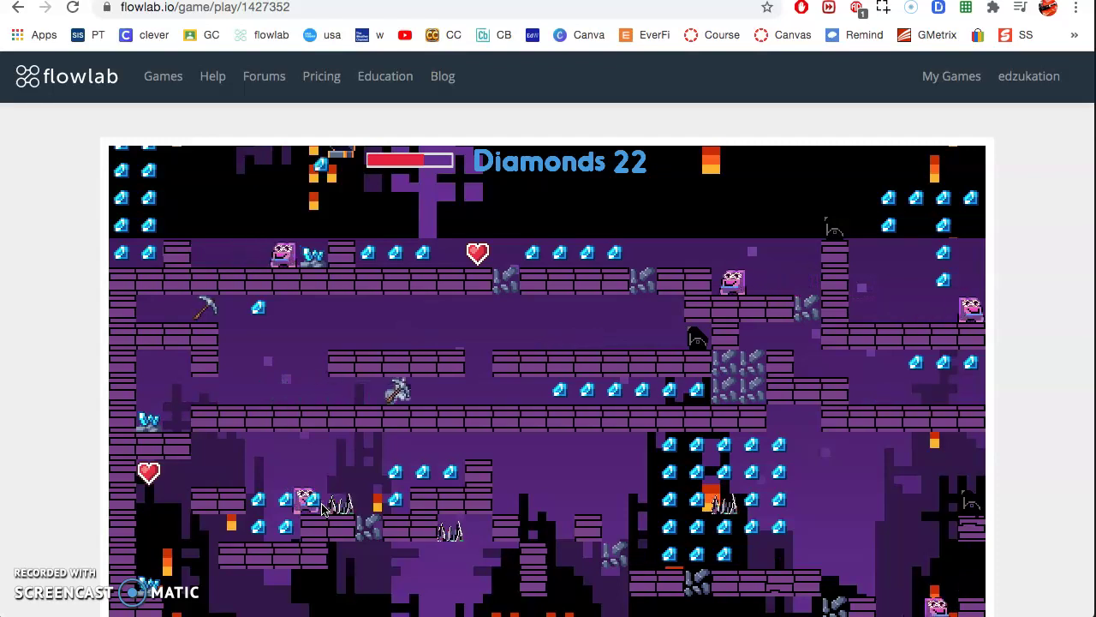
{"action": "key", "text": "Right"}
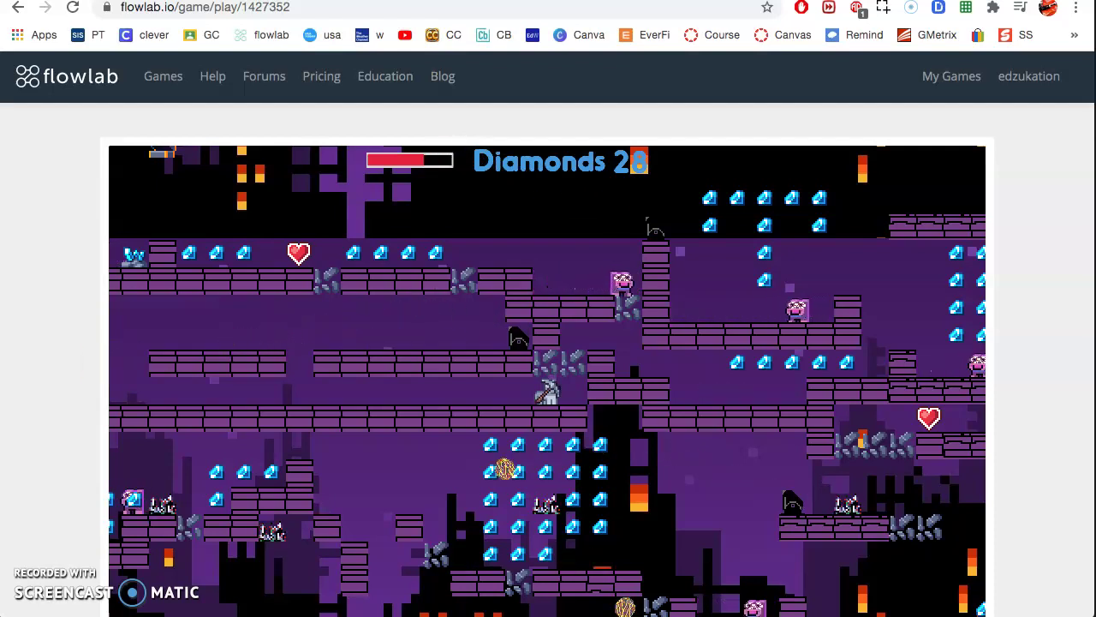
{"action": "left_click", "coordinate": [108, 302]}
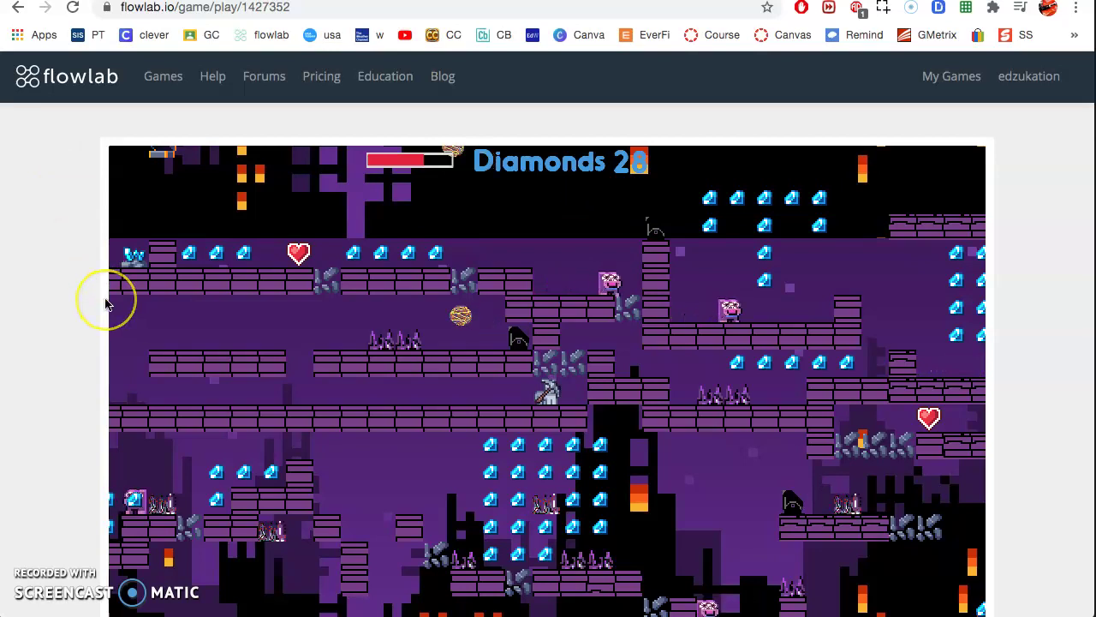
{"action": "key", "text": "Escape"}
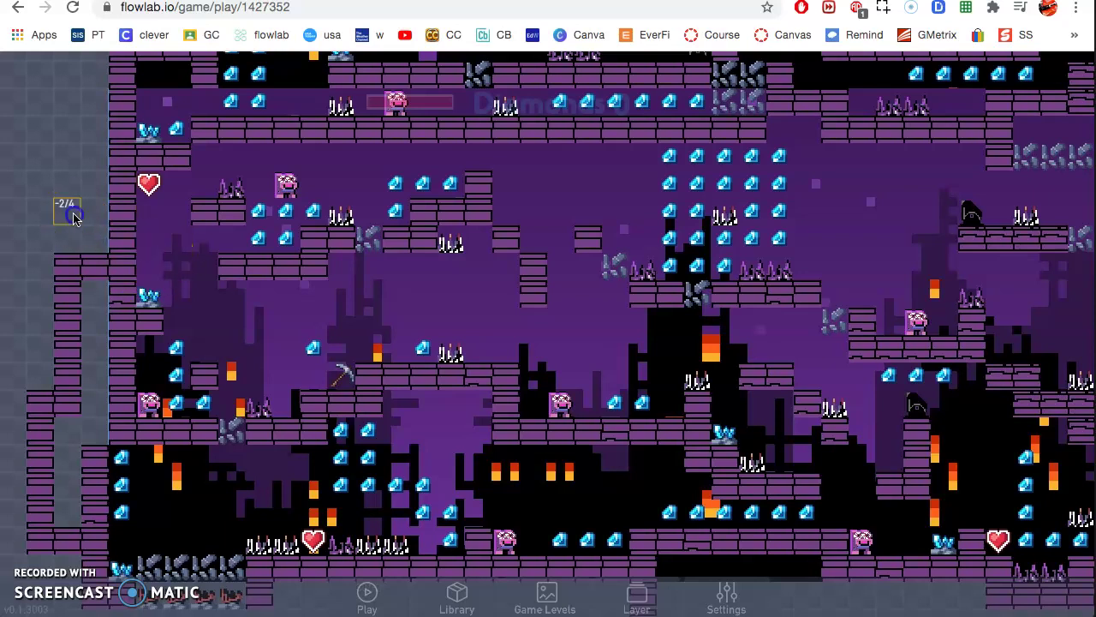
- Examine the Level 1 layout from the starting area to the far end with the purple crystal
{"action": "left_click_drag", "start_coordinate": [73, 216], "coordinate": [54, 320]}
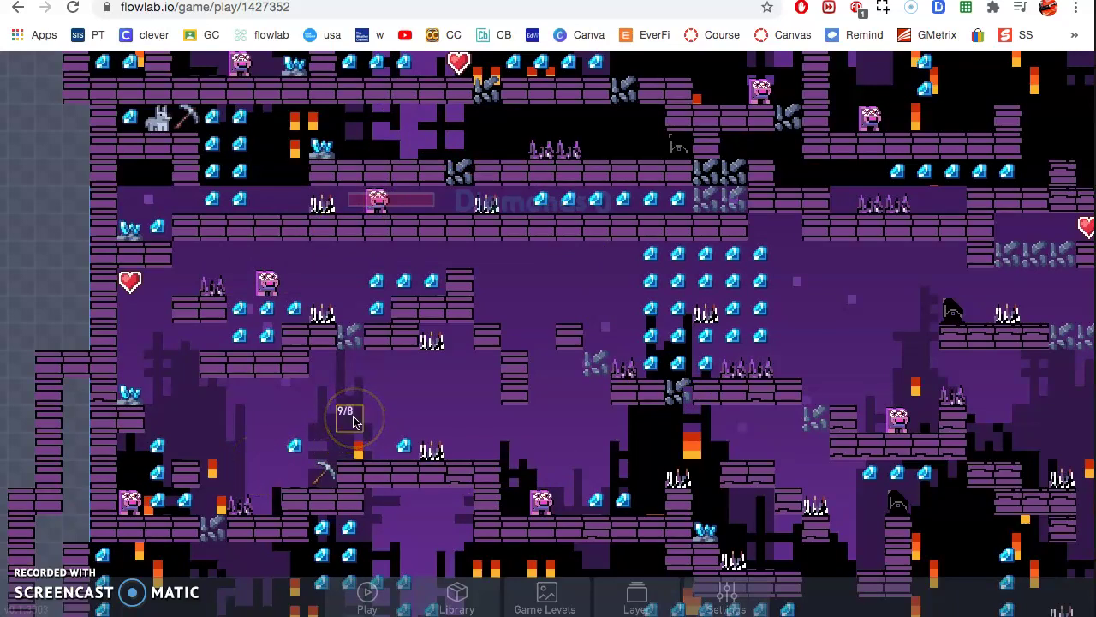
{"action": "left_click", "coordinate": [437, 340]}
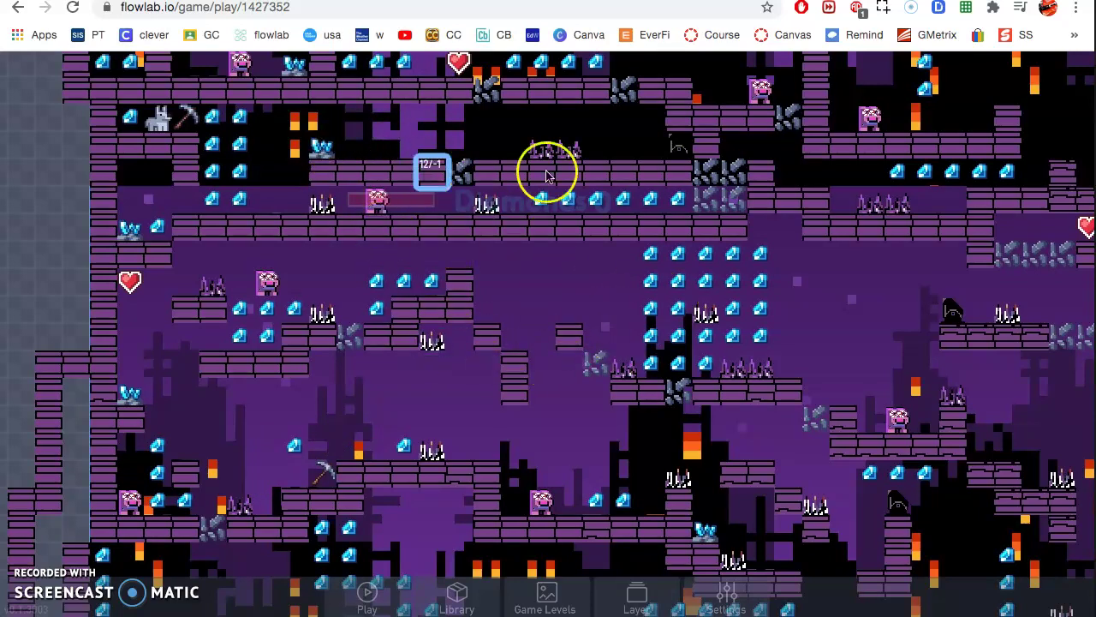
{"action": "left_click_drag", "start_coordinate": [867, 294], "coordinate": [392, 187]}
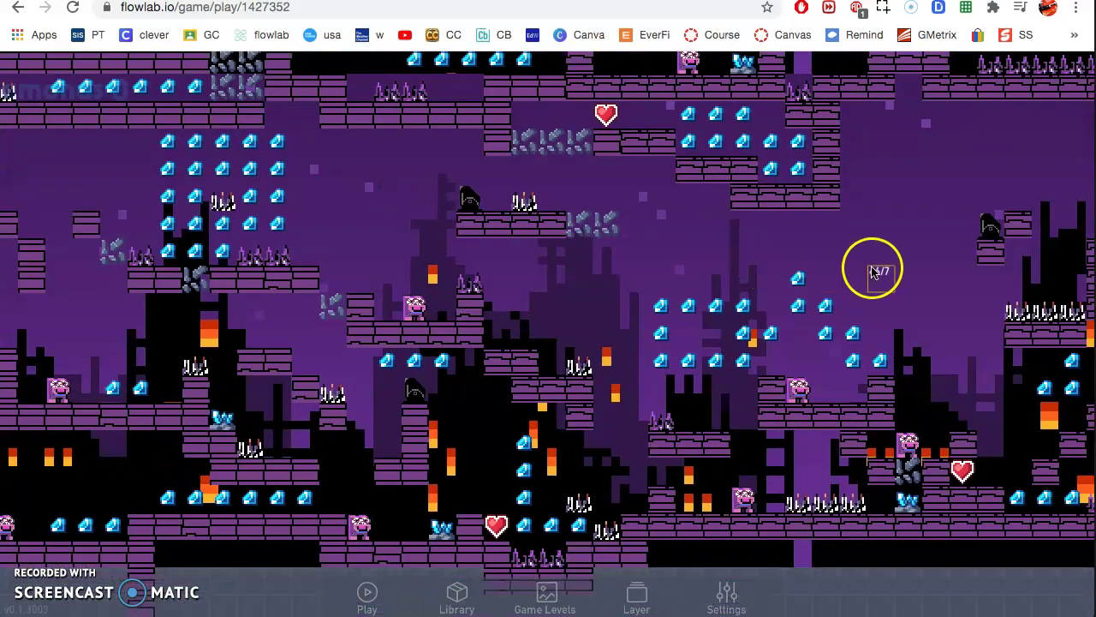
{"action": "left_click_drag", "start_coordinate": [873, 268], "coordinate": [410, 232]}
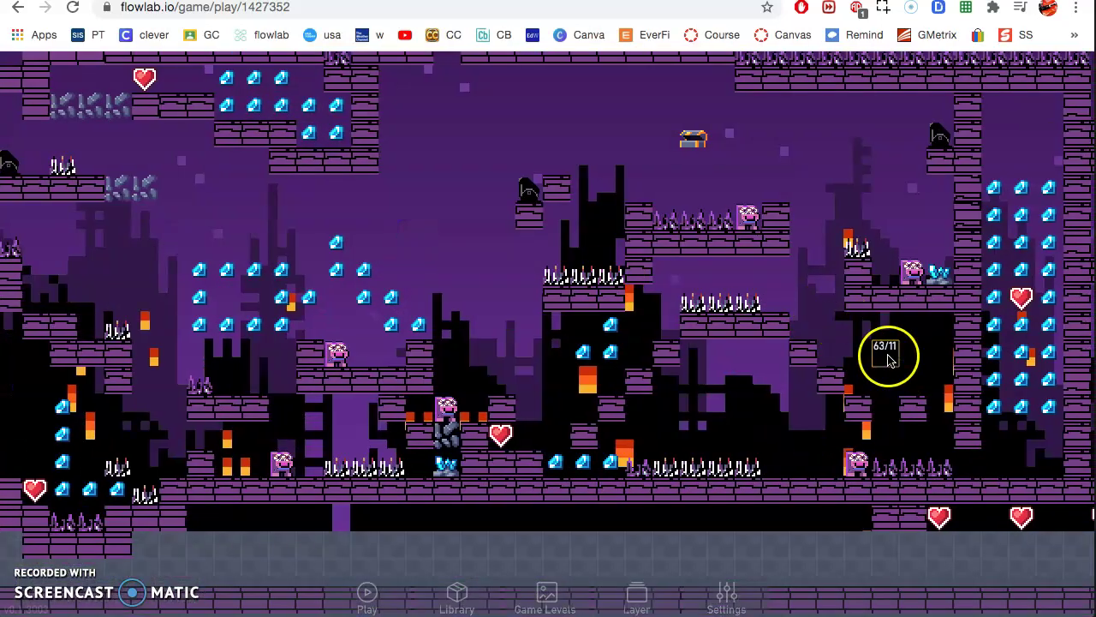
{"action": "left_click_drag", "start_coordinate": [881, 355], "coordinate": [458, 311]}
{"action": "left_click_drag", "start_coordinate": [988, 372], "coordinate": [577, 360]}
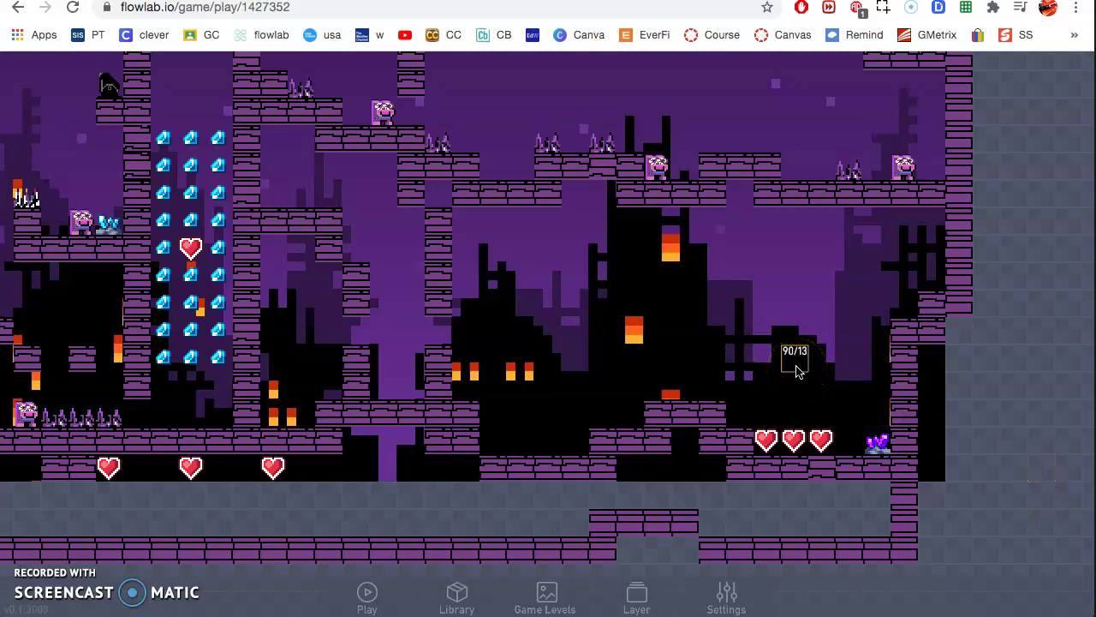
{"action": "left_click_drag", "start_coordinate": [543, 315], "coordinate": [815, 310]}
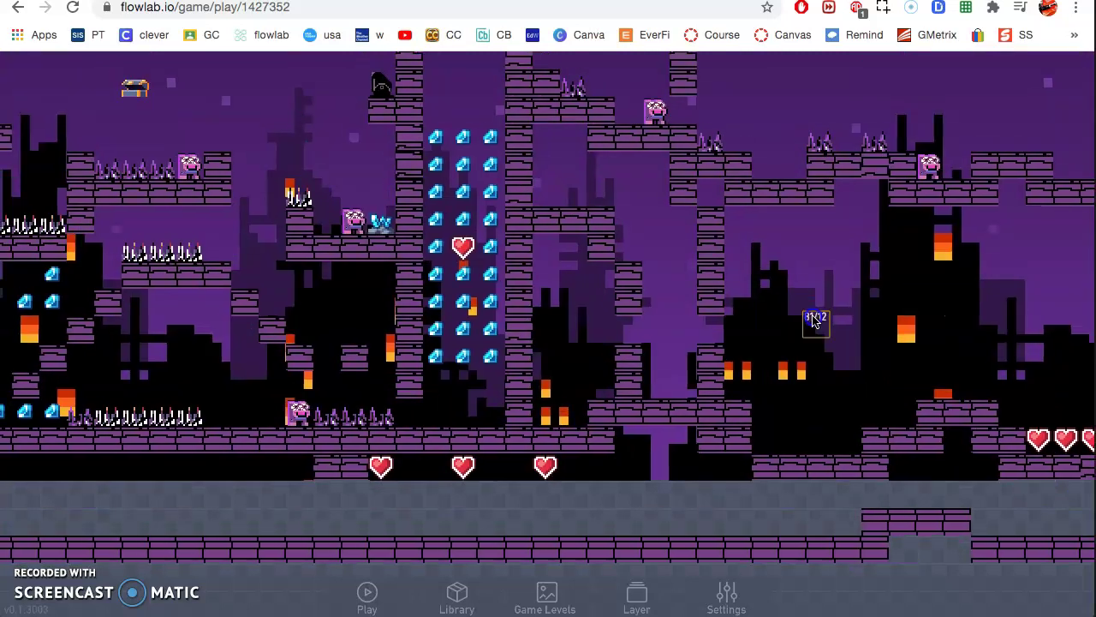
{"action": "left_click", "coordinate": [266, 135]}
{"action": "left_click", "coordinate": [252, 120]}
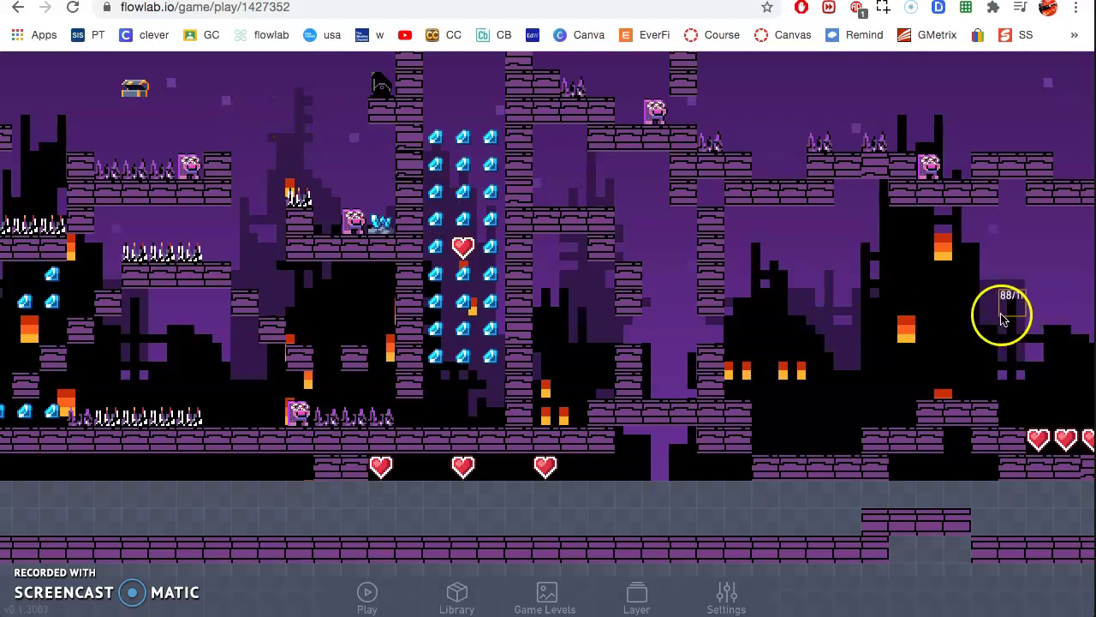
- Open the behaviors of the purple crystal at the far end of Level 1
{"action": "left_click_drag", "start_coordinate": [1003, 313], "coordinate": [617, 306]}
{"action": "left_click", "coordinate": [767, 433]}
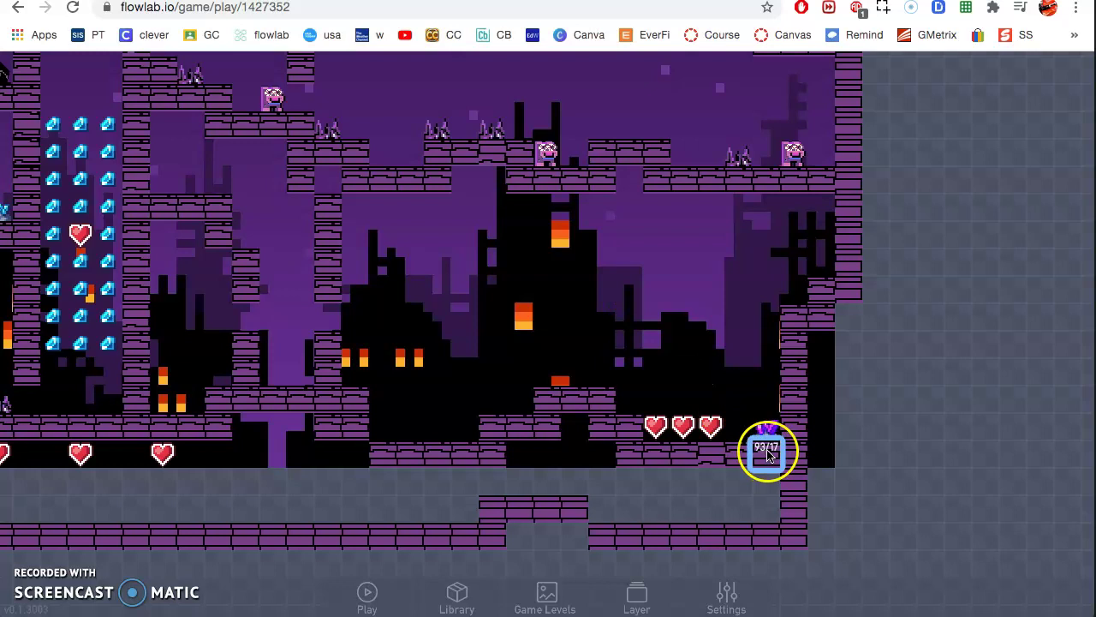
{"action": "left_click", "coordinate": [801, 415]}
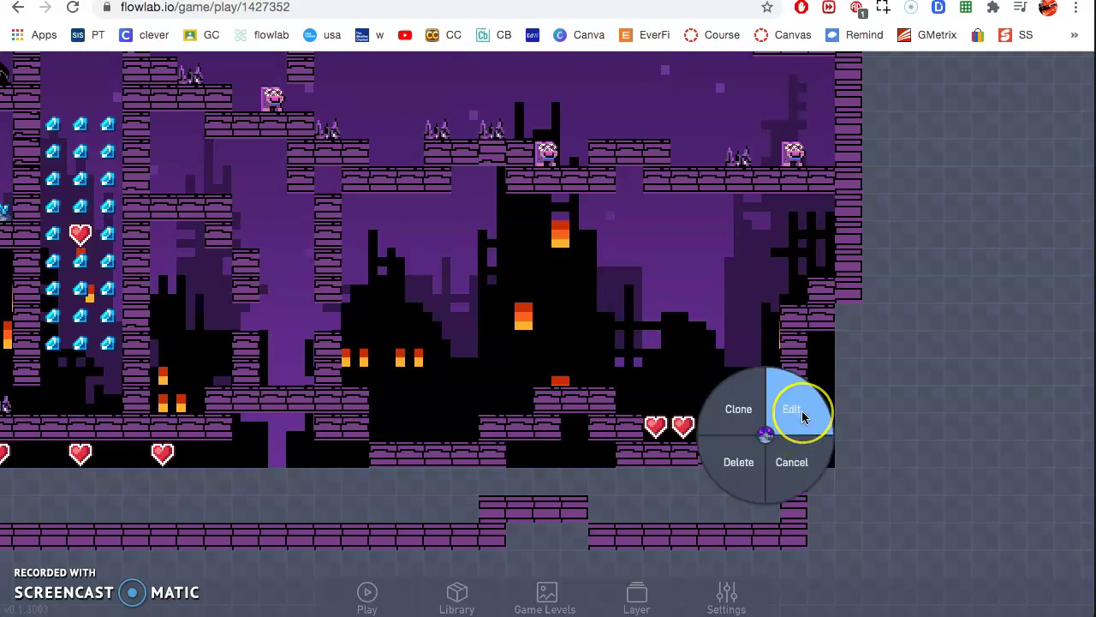
{"action": "left_click", "coordinate": [676, 280]}
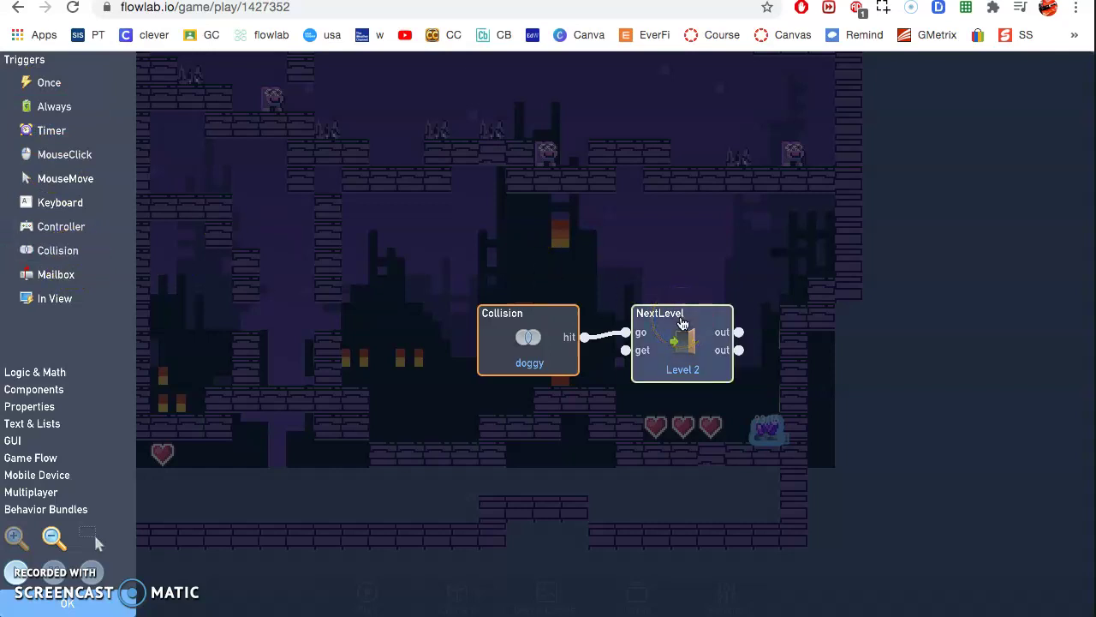
- Review the crystal's Collision settings for doggy and its NextLevel settings for Level 2, and close the behaviors
{"action": "left_click", "coordinate": [510, 332]}
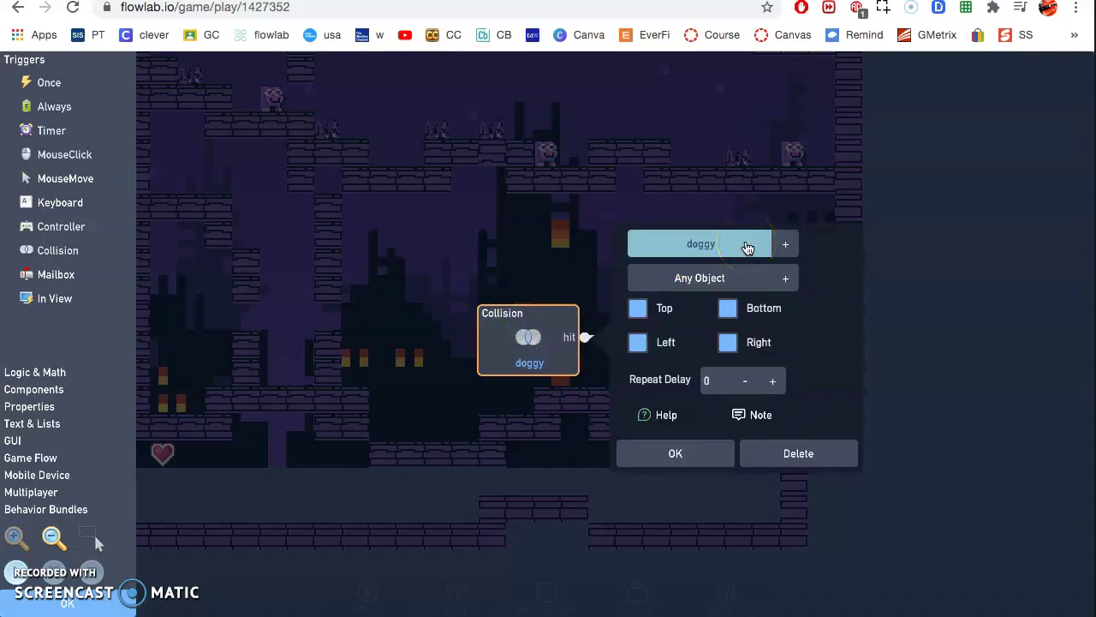
{"action": "left_click", "coordinate": [675, 452]}
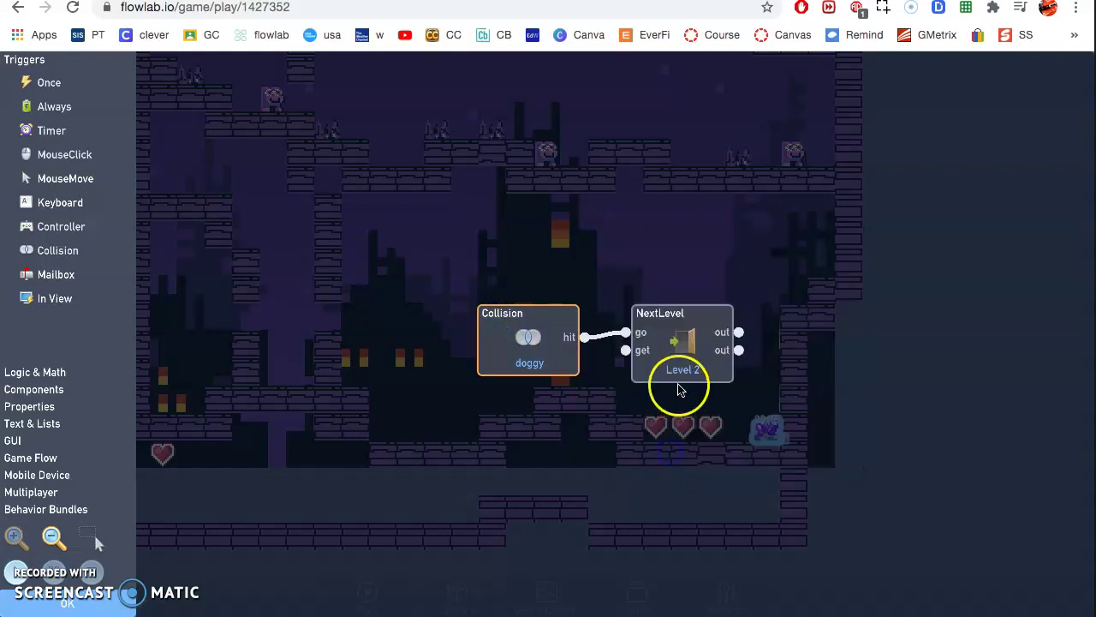
{"action": "left_click", "coordinate": [670, 344]}
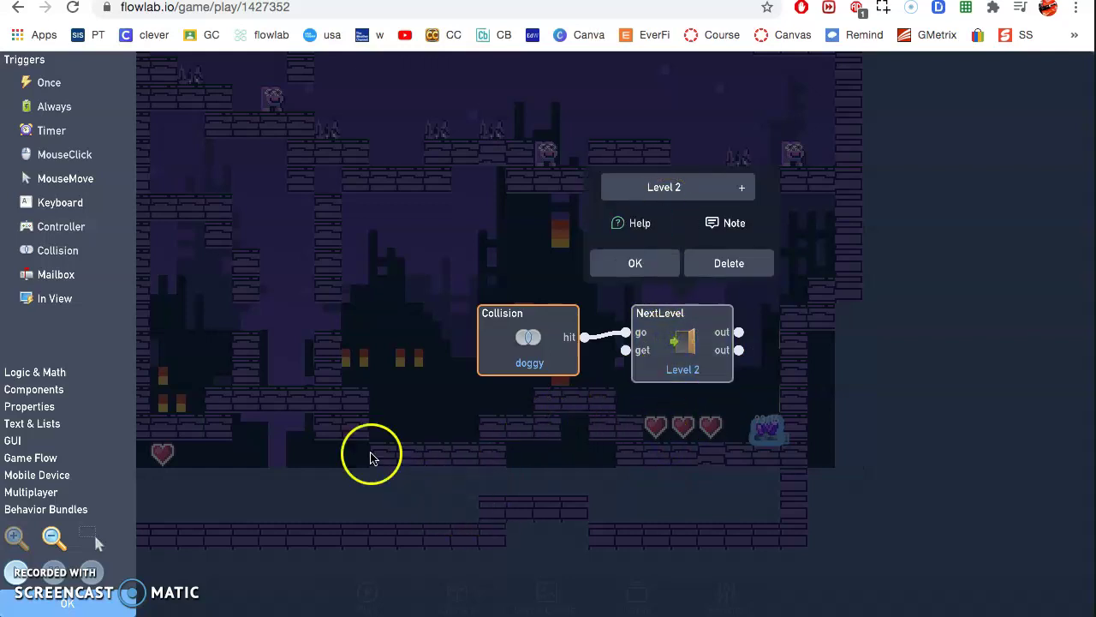
{"action": "left_click", "coordinate": [58, 605]}
- Add a new third level to the game's level list
{"action": "left_click", "coordinate": [502, 582]}
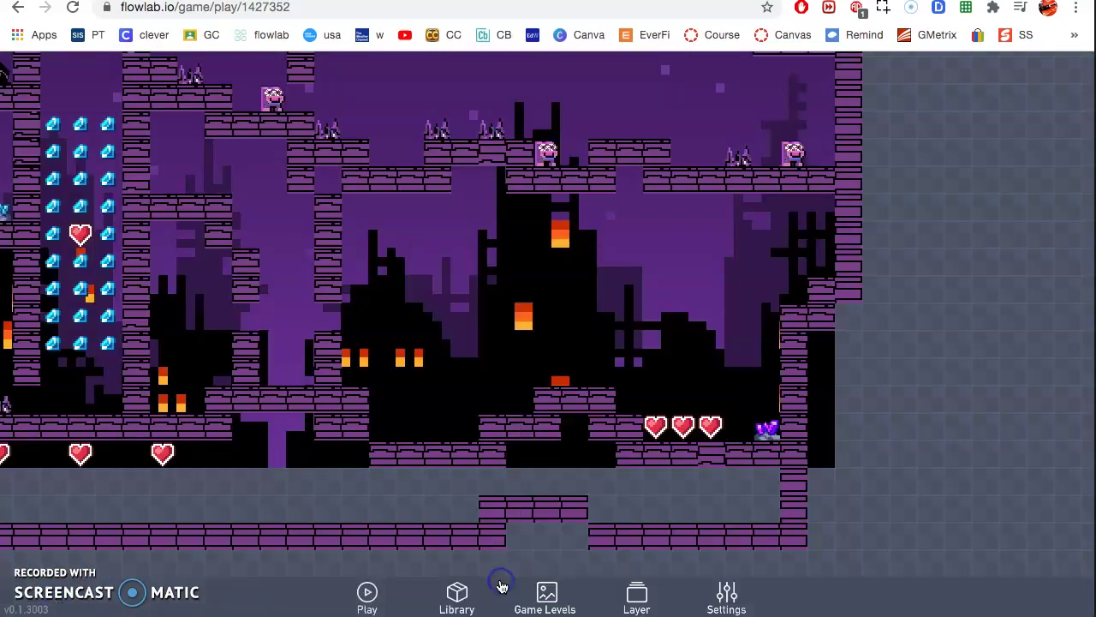
{"action": "left_click", "coordinate": [546, 592]}
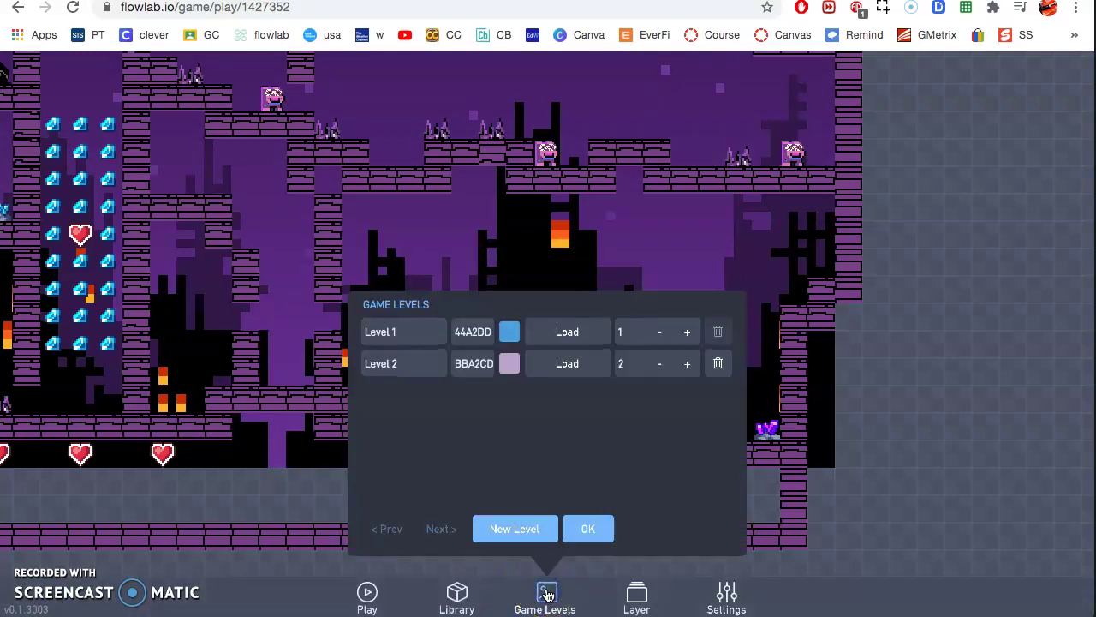
{"action": "left_click", "coordinate": [521, 527]}
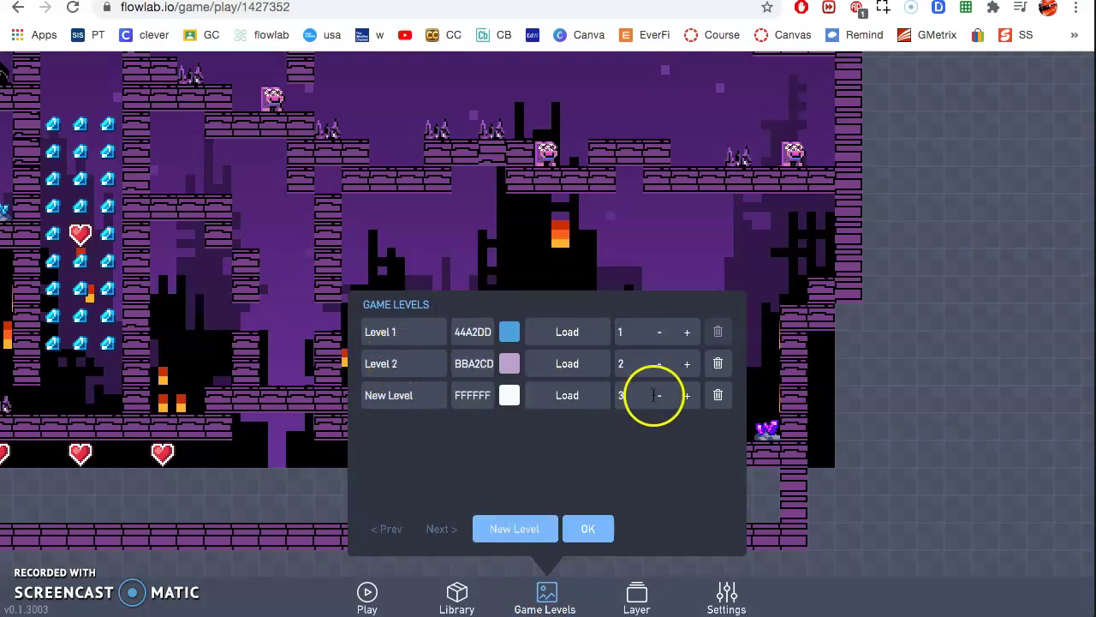
{"action": "left_click", "coordinate": [719, 396]}
{"action": "left_click", "coordinate": [672, 334]}
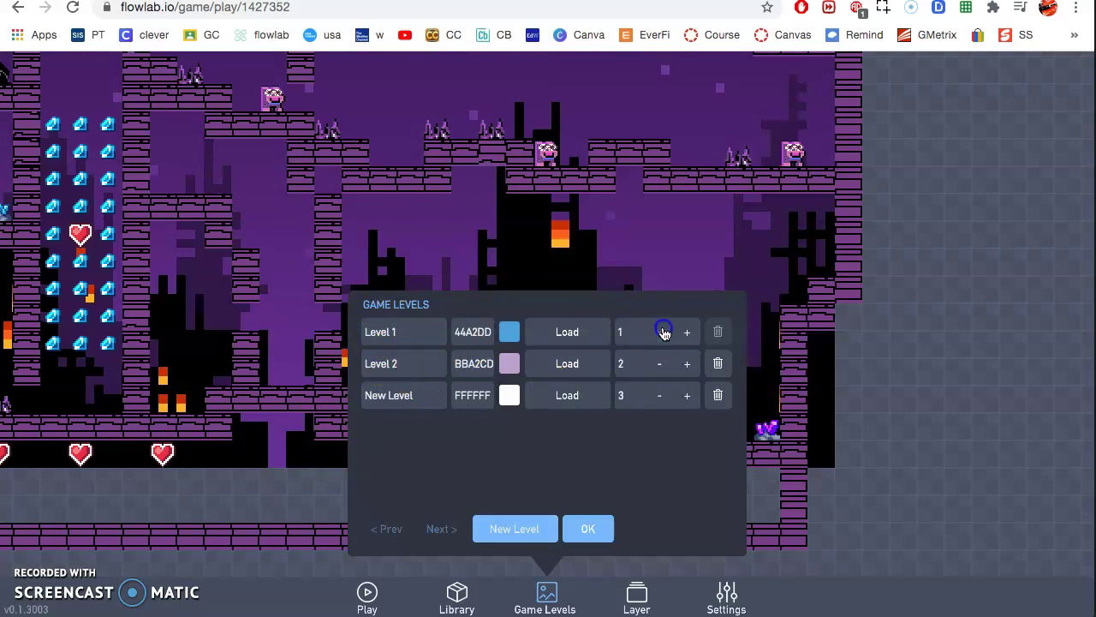
- Load Level 2 for editing
{"action": "left_click", "coordinate": [477, 387]}
{"action": "left_click", "coordinate": [572, 368]}
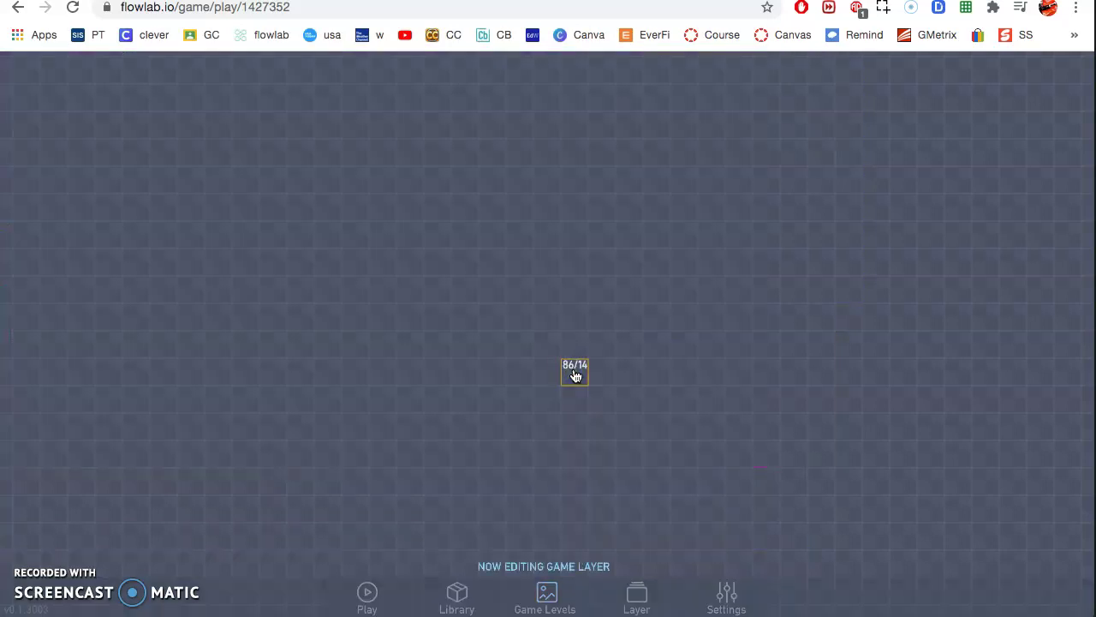
- Examine Level 2's layout with its pink block border, jumping silhouette, trophy, doggy and purple crystal
{"action": "left_click_drag", "start_coordinate": [331, 333], "coordinate": [687, 384]}
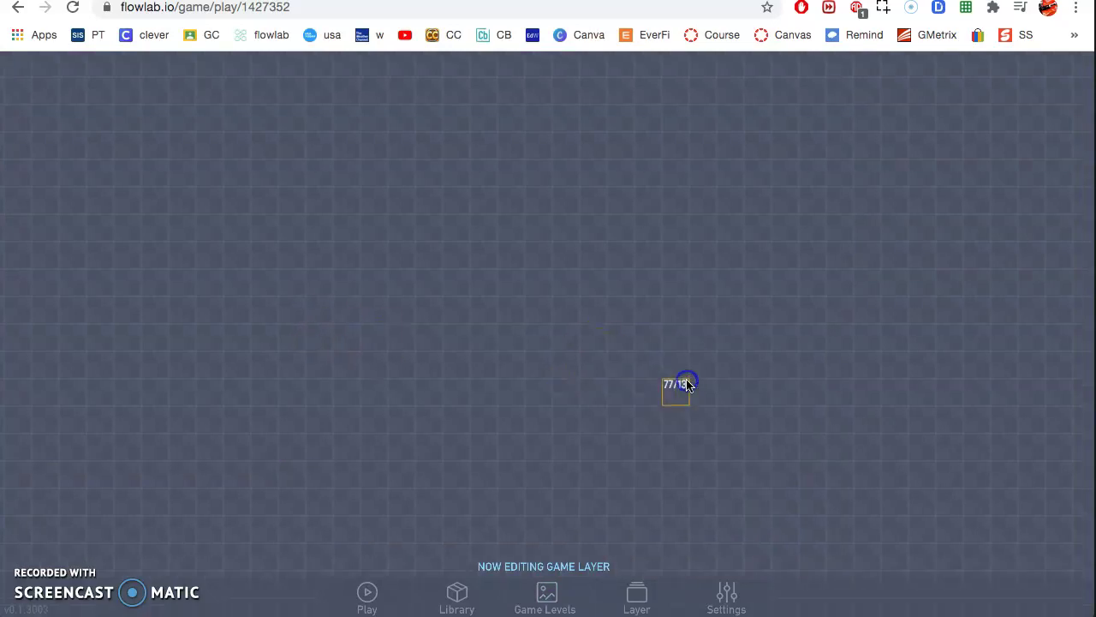
{"action": "left_click_drag", "start_coordinate": [420, 335], "coordinate": [797, 326]}
{"action": "left_click_drag", "start_coordinate": [441, 338], "coordinate": [770, 360]}
{"action": "left_click_drag", "start_coordinate": [624, 276], "coordinate": [920, 332]}
{"action": "left_click_drag", "start_coordinate": [861, 283], "coordinate": [1019, 286]}
{"action": "left_click", "coordinate": [309, 366]}
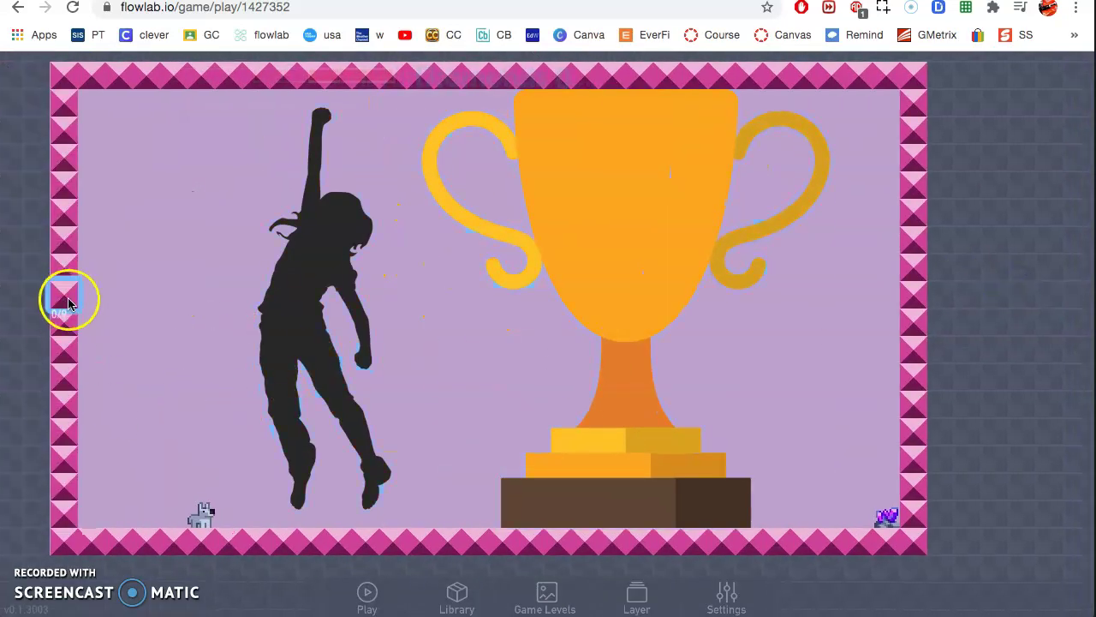
{"action": "left_click", "coordinate": [586, 251]}
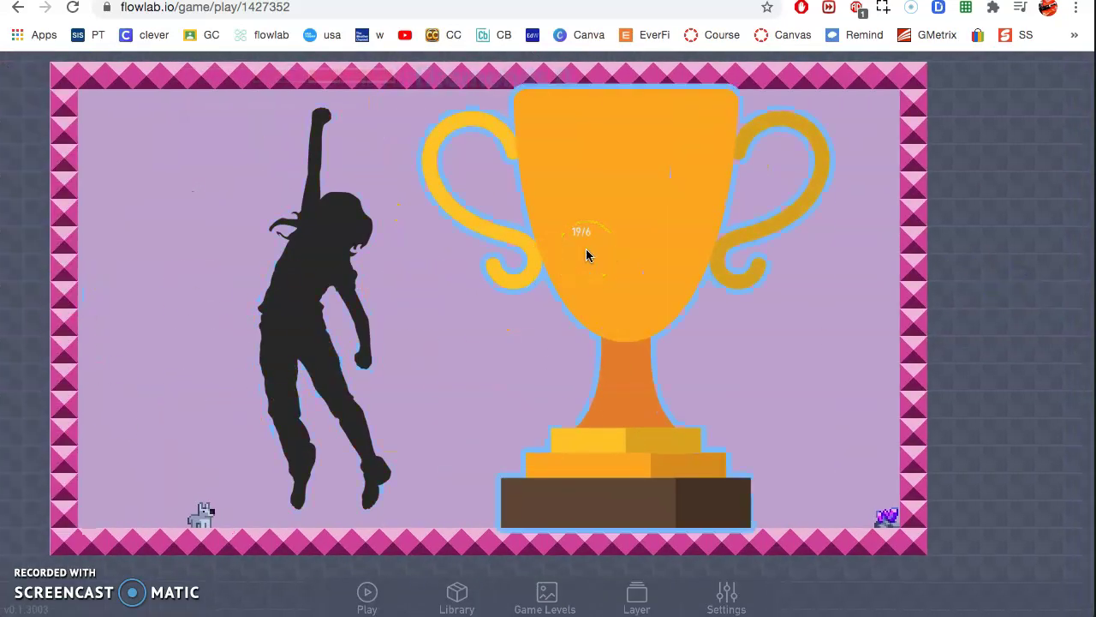
{"action": "left_click", "coordinate": [211, 323]}
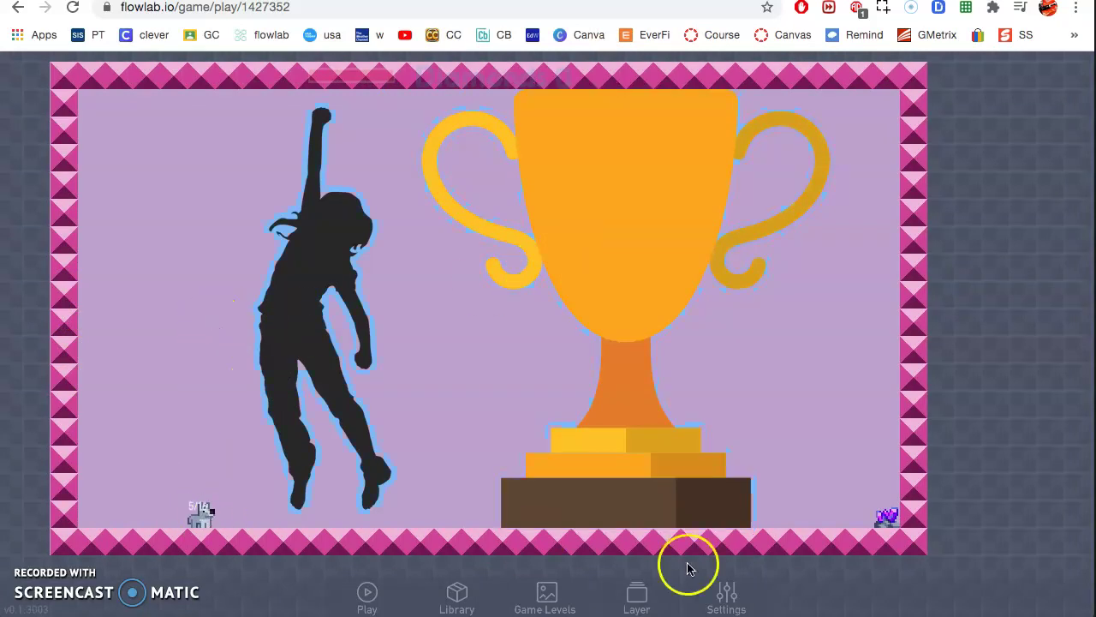
{"action": "left_click", "coordinate": [913, 511]}
- Play-test Level 2 by running doggy across the floor to the purple crystal
{"action": "left_click", "coordinate": [367, 591]}
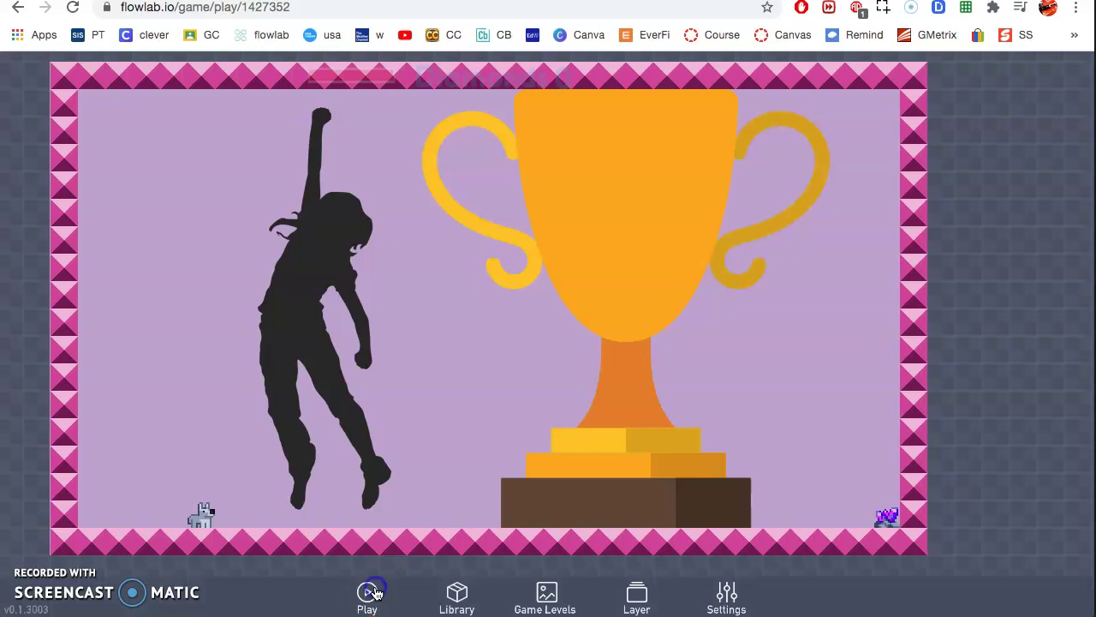
{"action": "key", "text": "Right"}
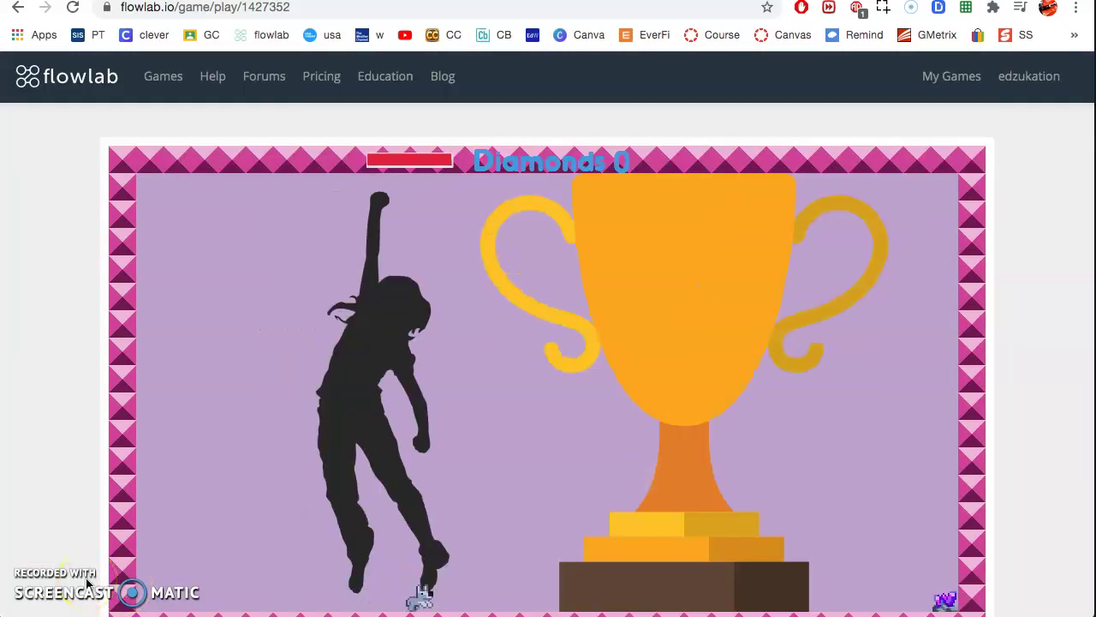
{"action": "key", "text": "Right"}
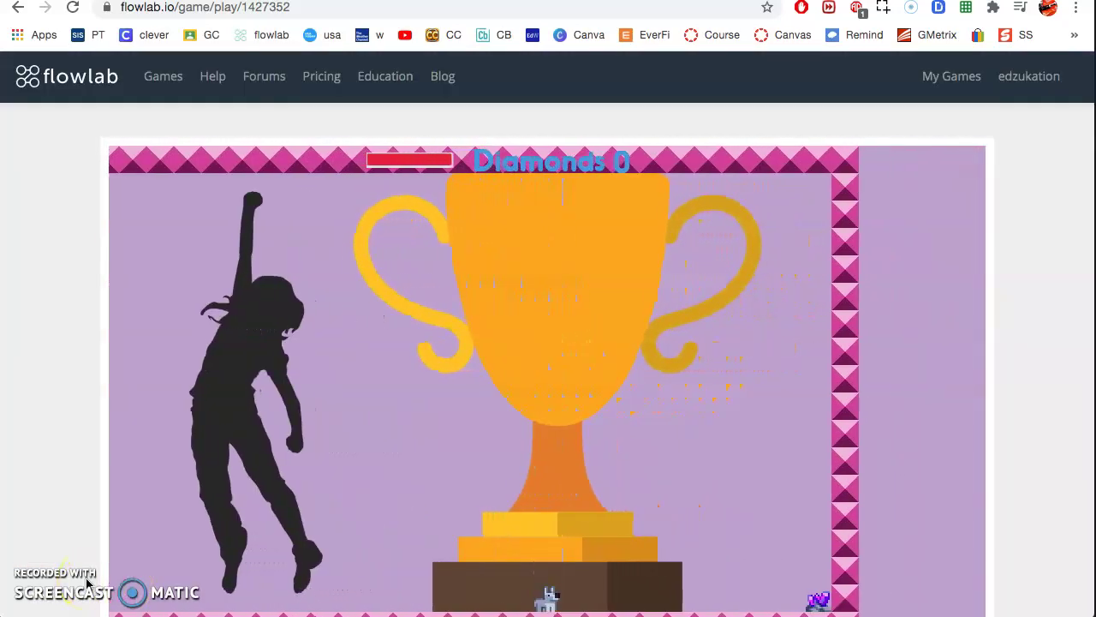
{"action": "key", "text": "Right"}
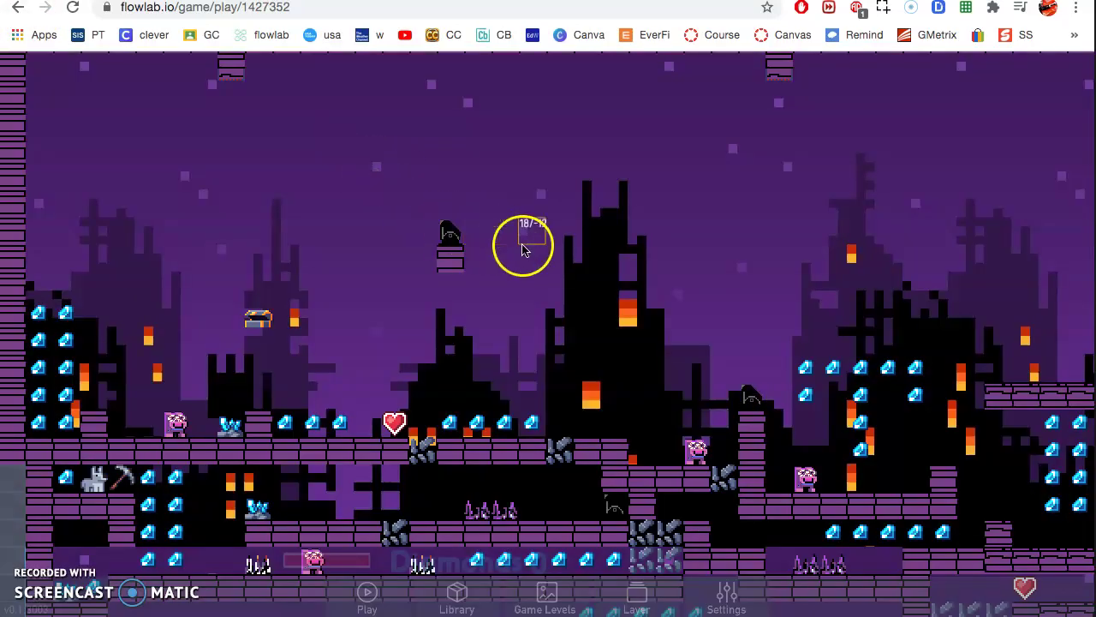
- Review the properties and physics of the CANNON above the small brick column, and open its behaviors
{"action": "left_click", "coordinate": [450, 231]}
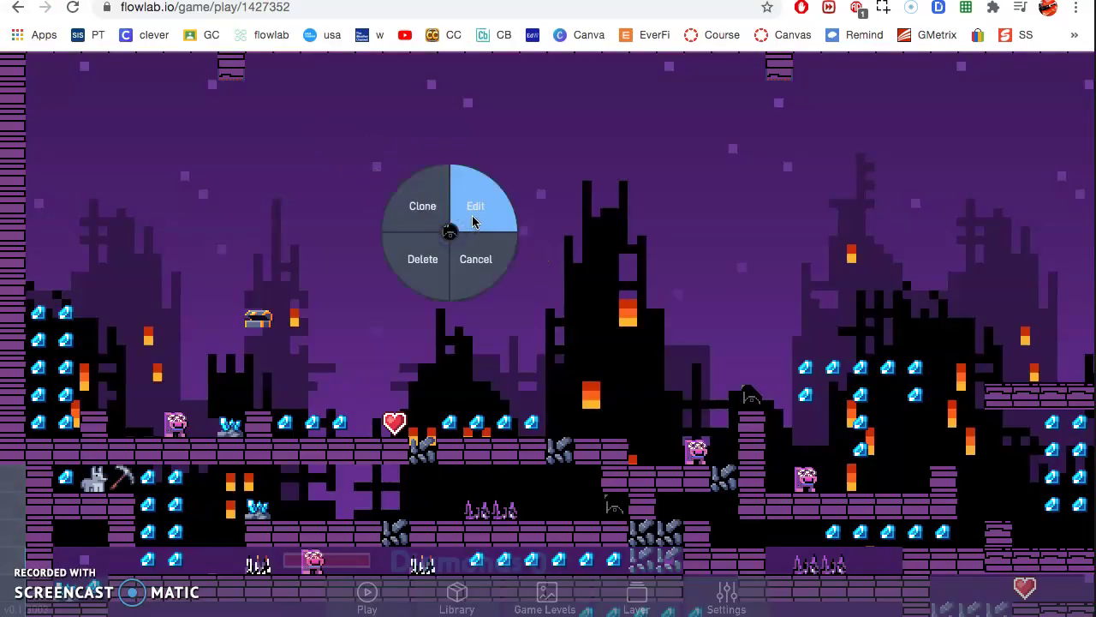
{"action": "left_click", "coordinate": [475, 220]}
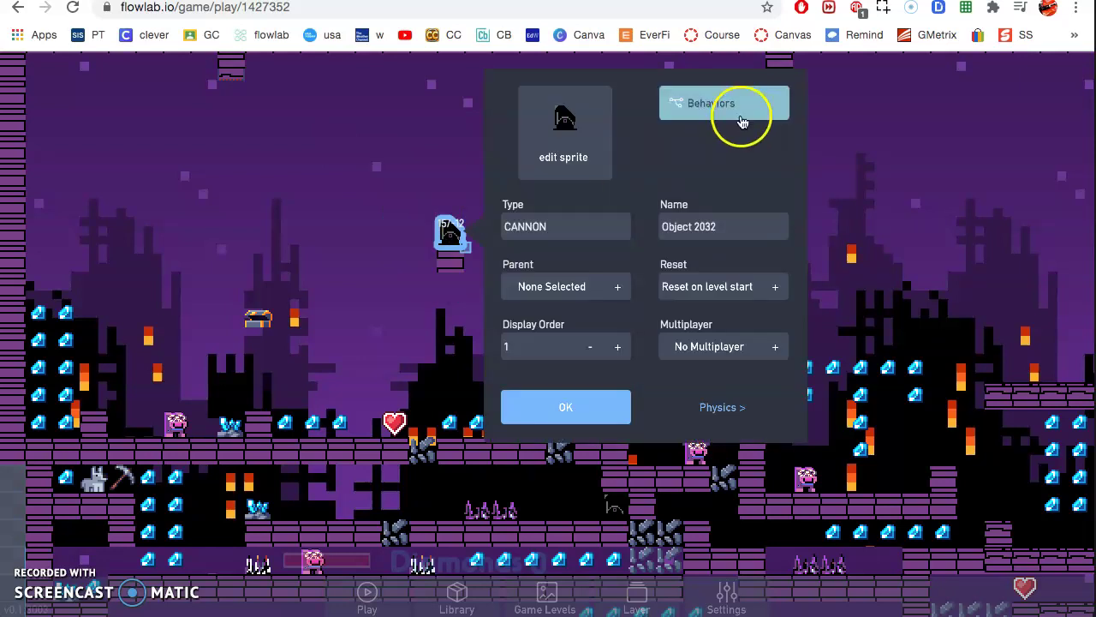
{"action": "left_click", "coordinate": [716, 411]}
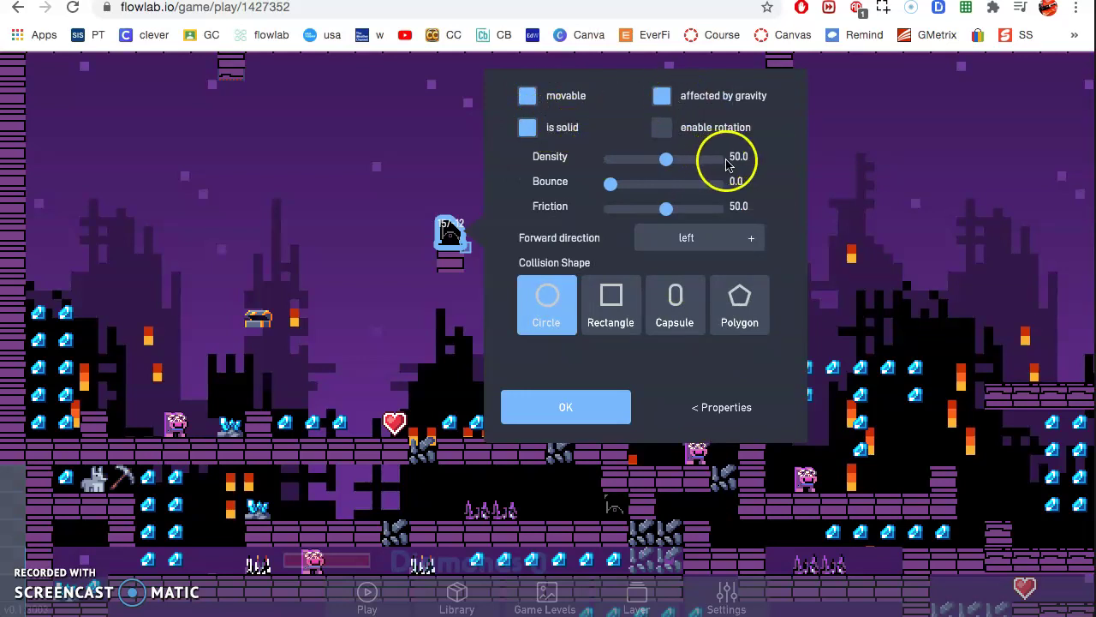
{"action": "left_click", "coordinate": [733, 412]}
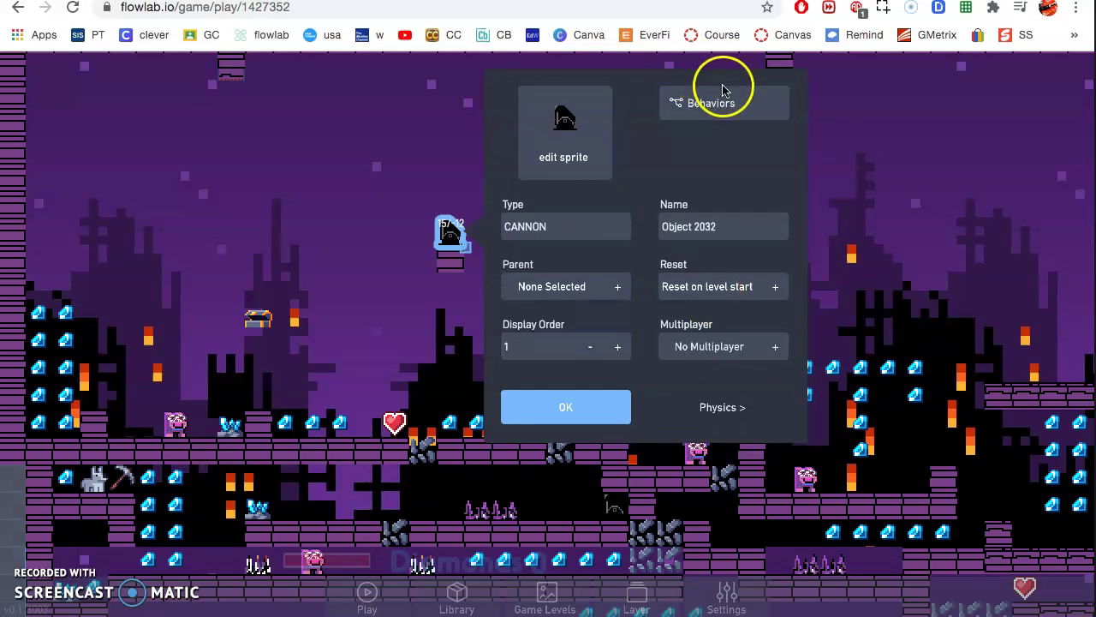
{"action": "left_click", "coordinate": [722, 96]}
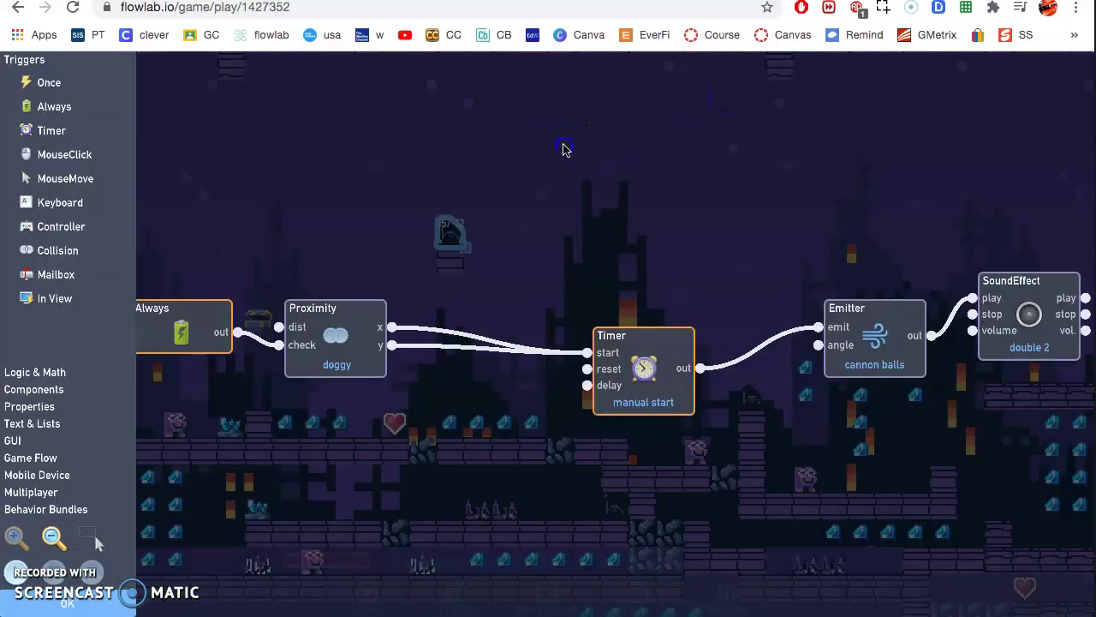
- Look over the cannon's behavior chain and select all its blocks from Always to SoundEffect, dismissing the import option
{"action": "left_click_drag", "start_coordinate": [563, 149], "coordinate": [600, 161]}
{"action": "scroll", "coordinate": [597, 161], "scroll_direction": "down", "scroll_amount": 5}
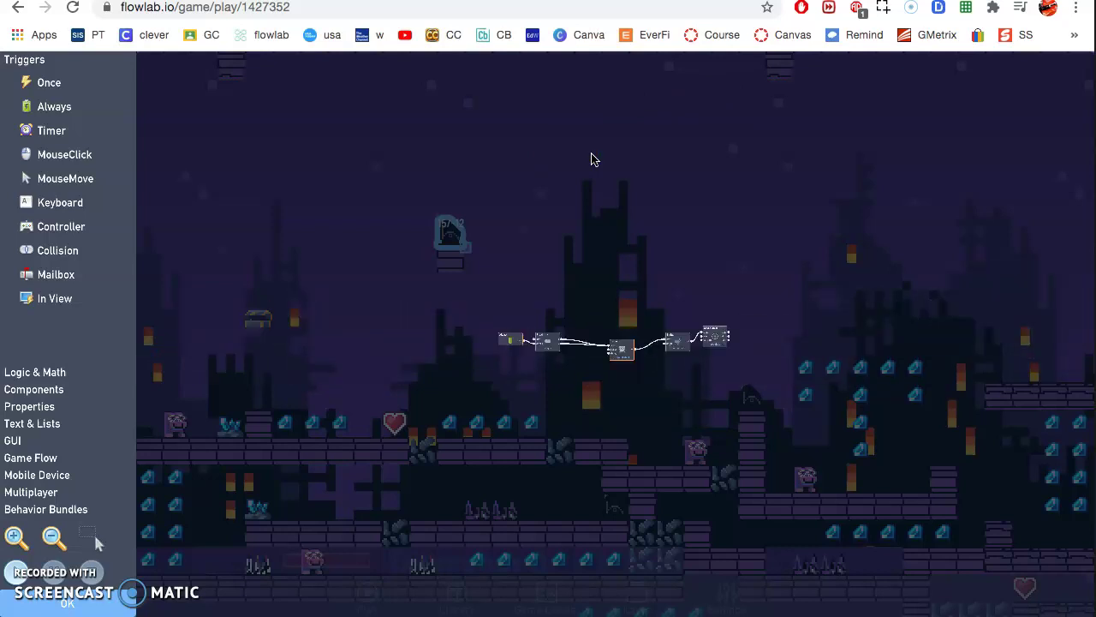
{"action": "scroll", "coordinate": [591, 160], "scroll_direction": "down", "scroll_amount": 2}
{"action": "left_click", "coordinate": [593, 161]}
{"action": "scroll", "coordinate": [594, 188], "scroll_direction": "up", "scroll_amount": 3}
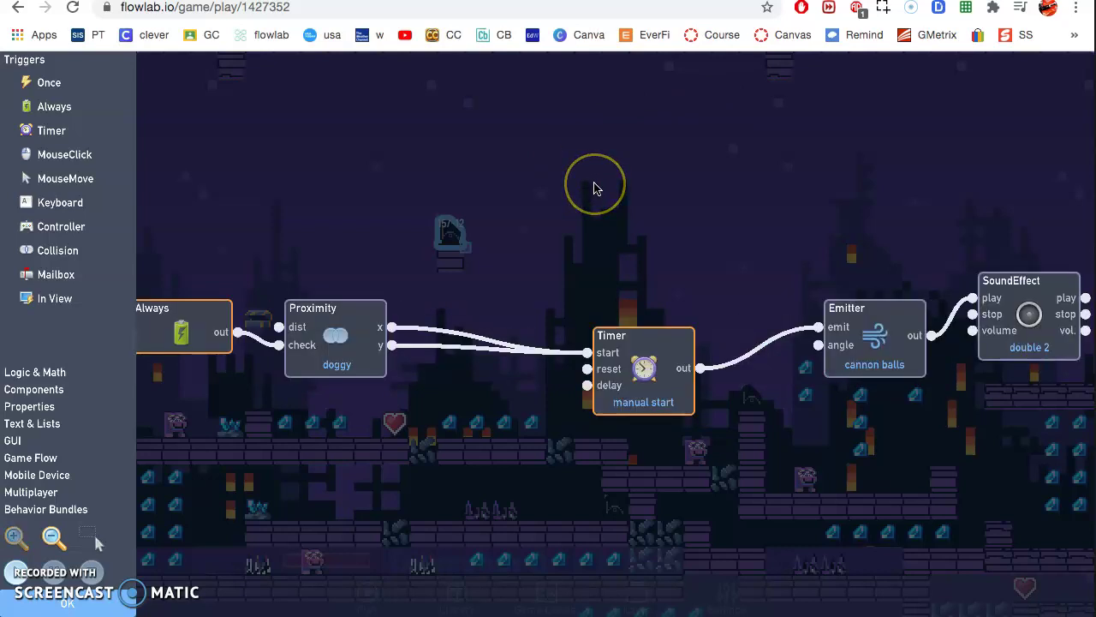
{"action": "scroll", "coordinate": [594, 187], "scroll_direction": "down", "scroll_amount": 3}
{"action": "scroll", "coordinate": [594, 188], "scroll_direction": "up", "scroll_amount": 3}
{"action": "left_click", "coordinate": [90, 528]}
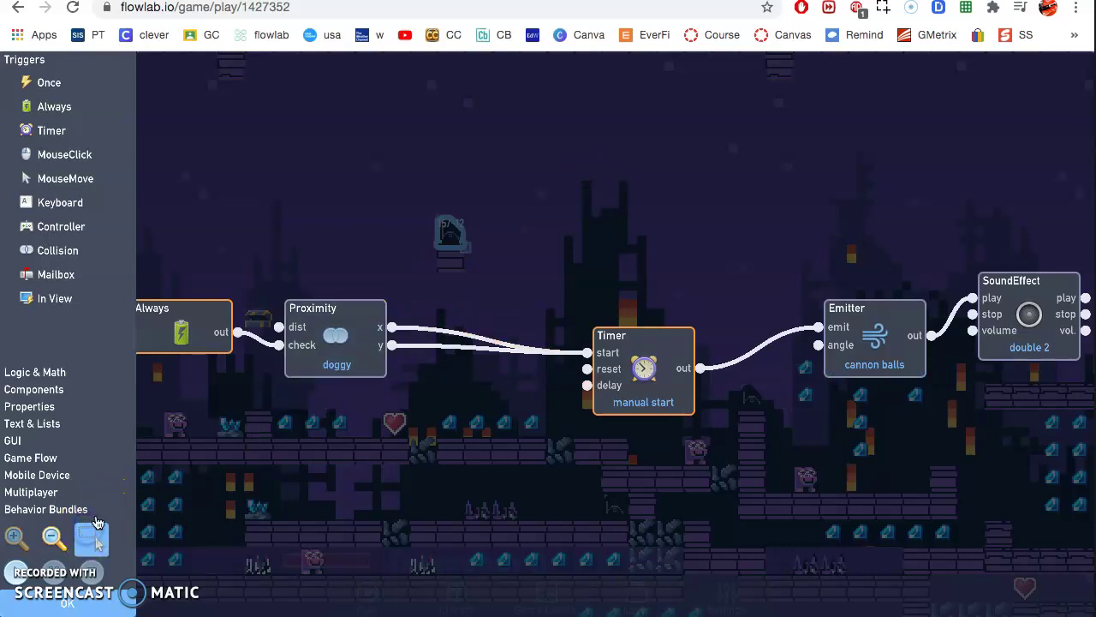
{"action": "left_click_drag", "start_coordinate": [182, 253], "coordinate": [1034, 499]}
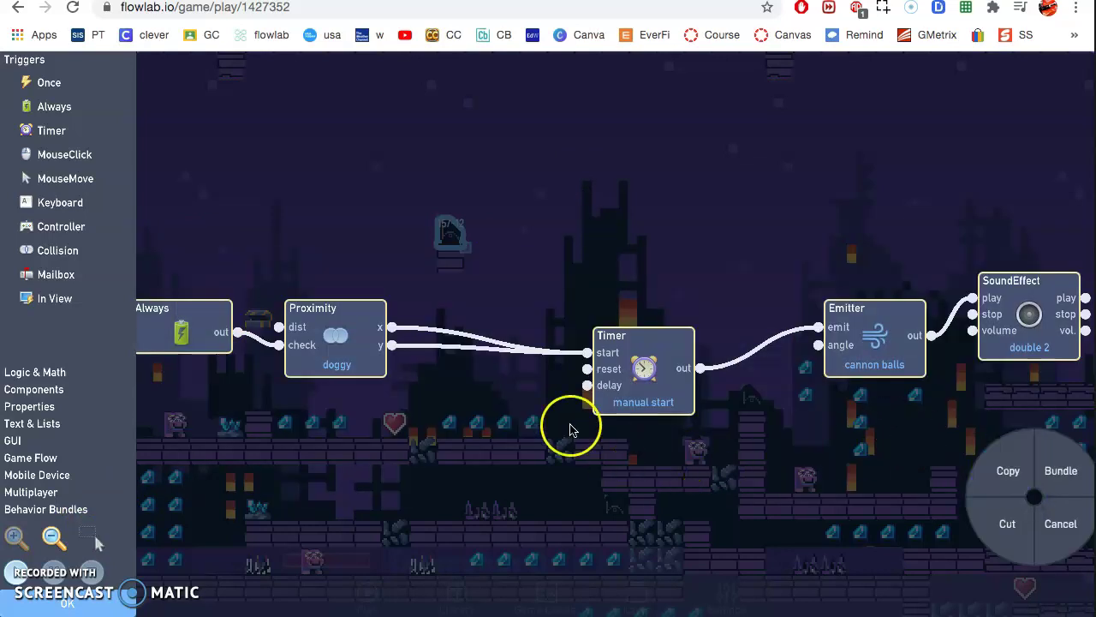
{"action": "left_click", "coordinate": [539, 419]}
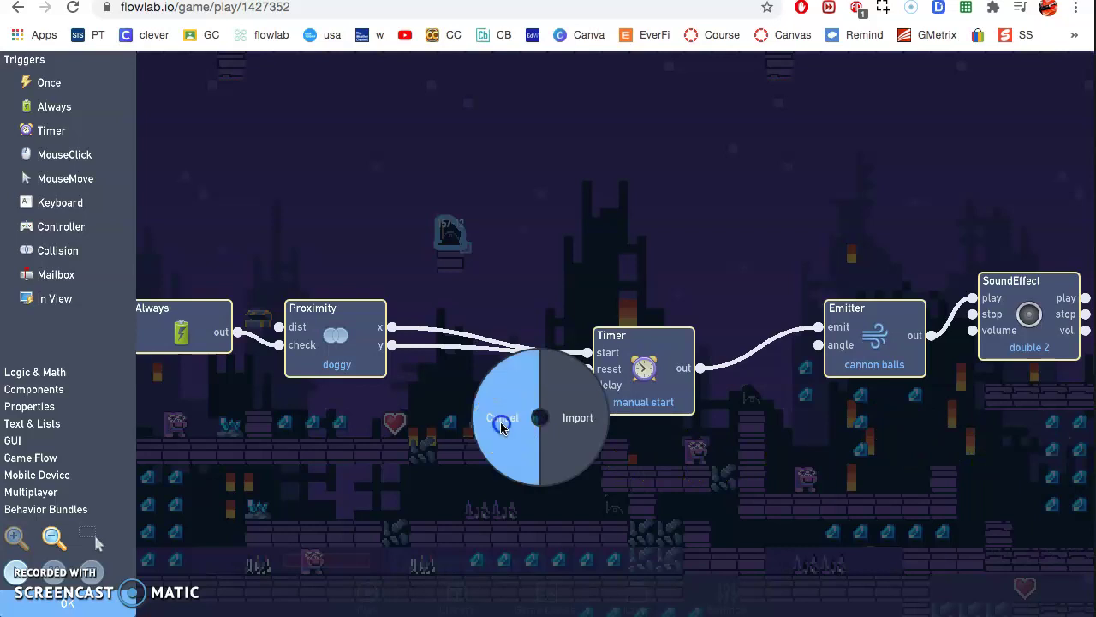
{"action": "left_click", "coordinate": [502, 420]}
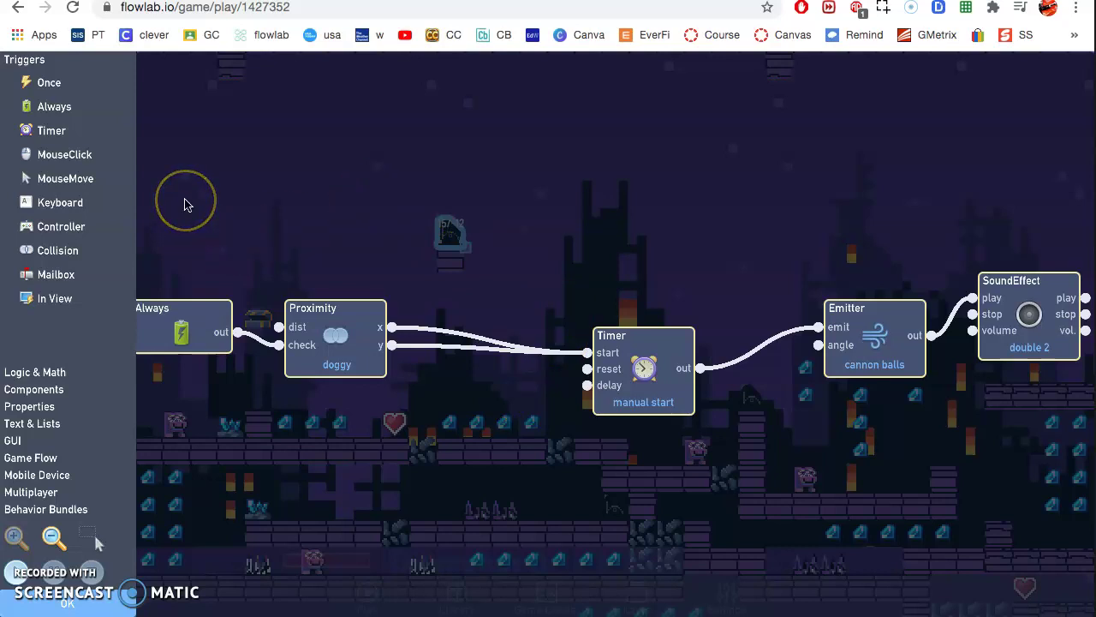
- Inspect the cannon's Always trigger and the settings of its Proximity block for doggy
{"action": "left_click", "coordinate": [177, 287]}
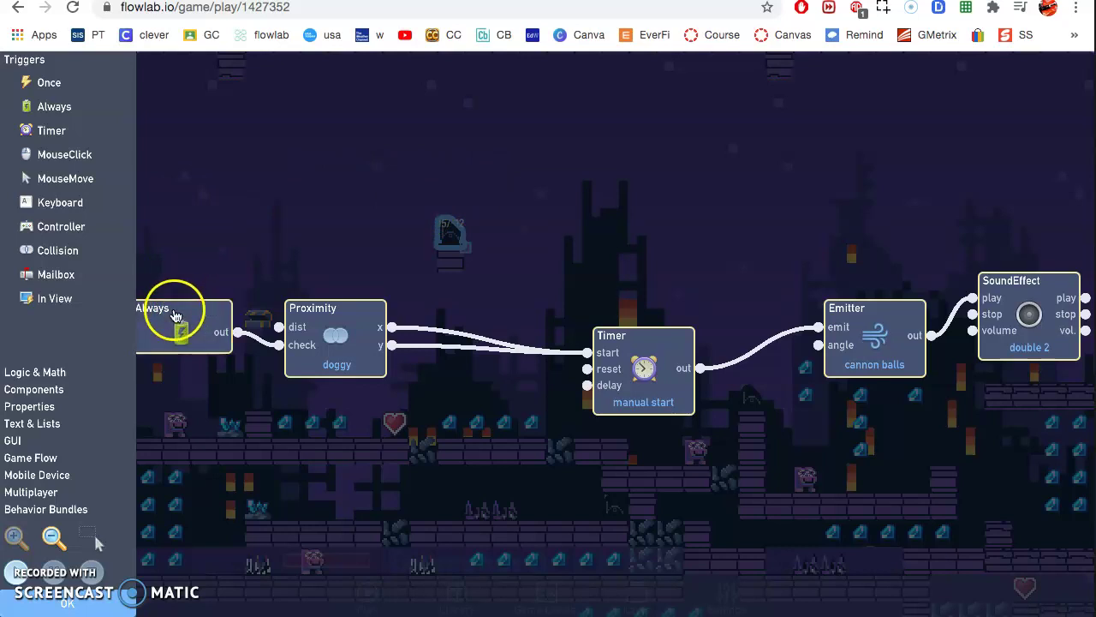
{"action": "left_click", "coordinate": [340, 318]}
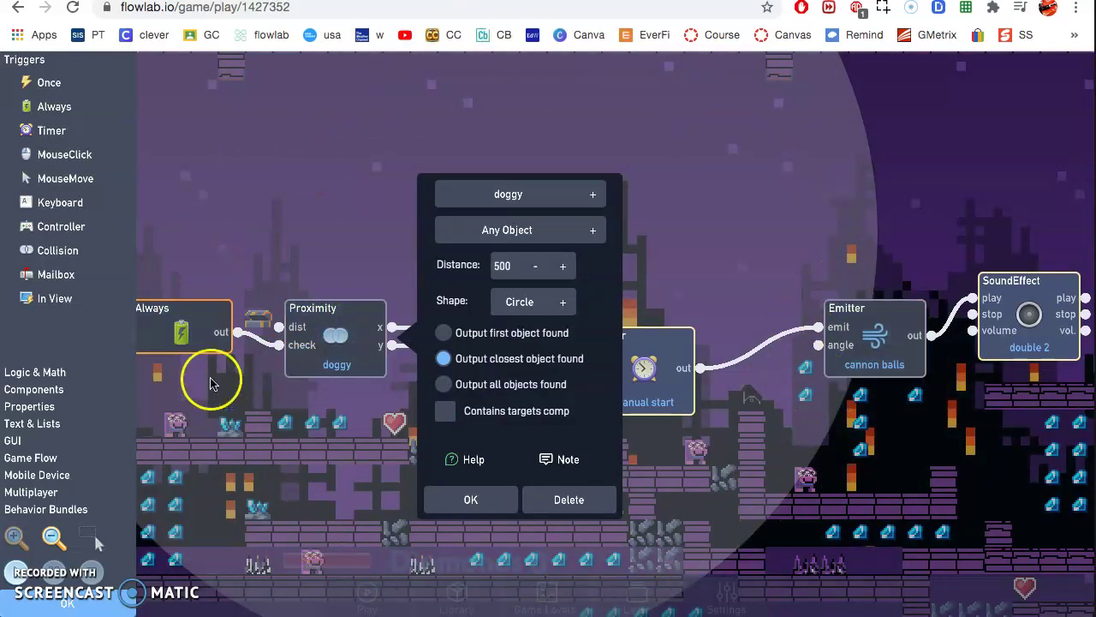
{"action": "left_click", "coordinate": [195, 351]}
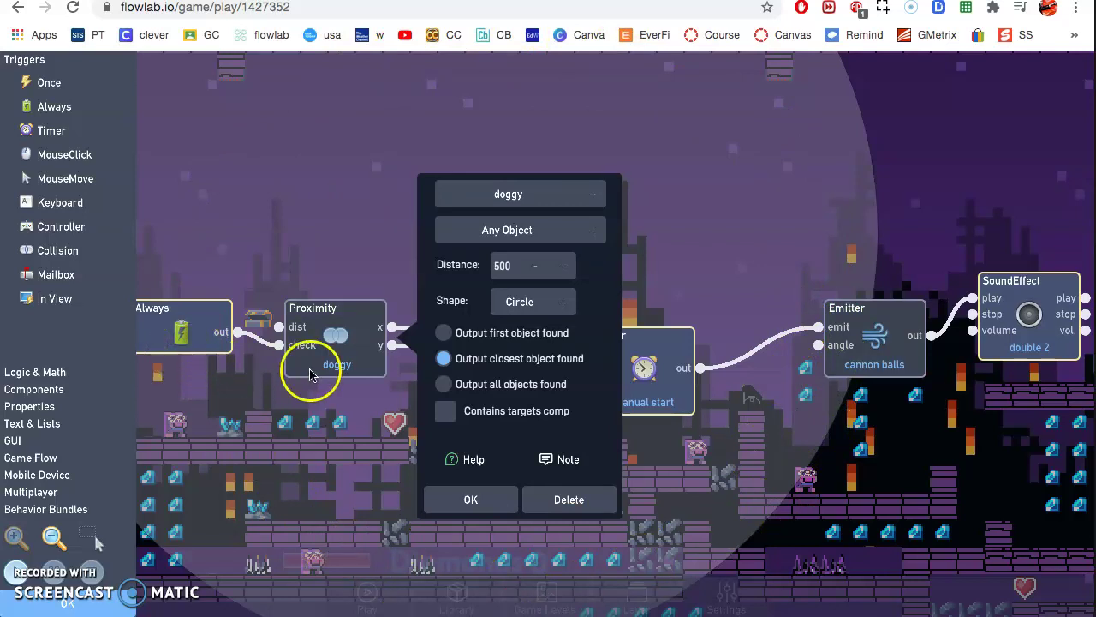
{"action": "left_click", "coordinate": [326, 329]}
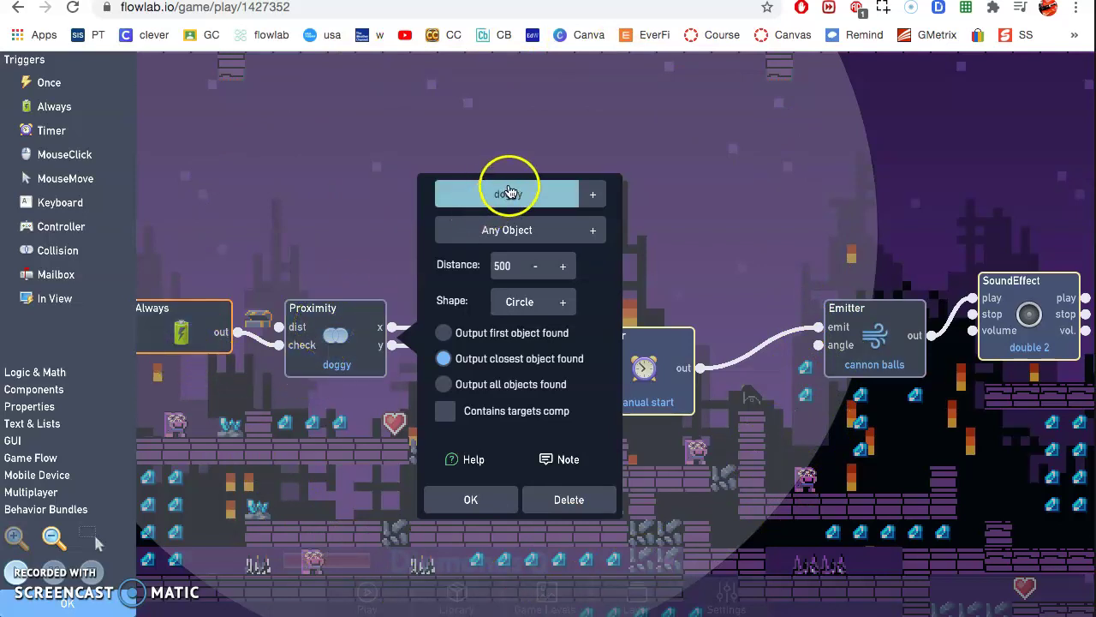
- Try a smaller Proximity distance of 496, restore it to 500, and close the settings
{"action": "left_click", "coordinate": [534, 272]}
{"action": "left_click", "coordinate": [534, 273]}
{"action": "left_click", "coordinate": [534, 272]}
{"action": "left_click", "coordinate": [534, 273]}
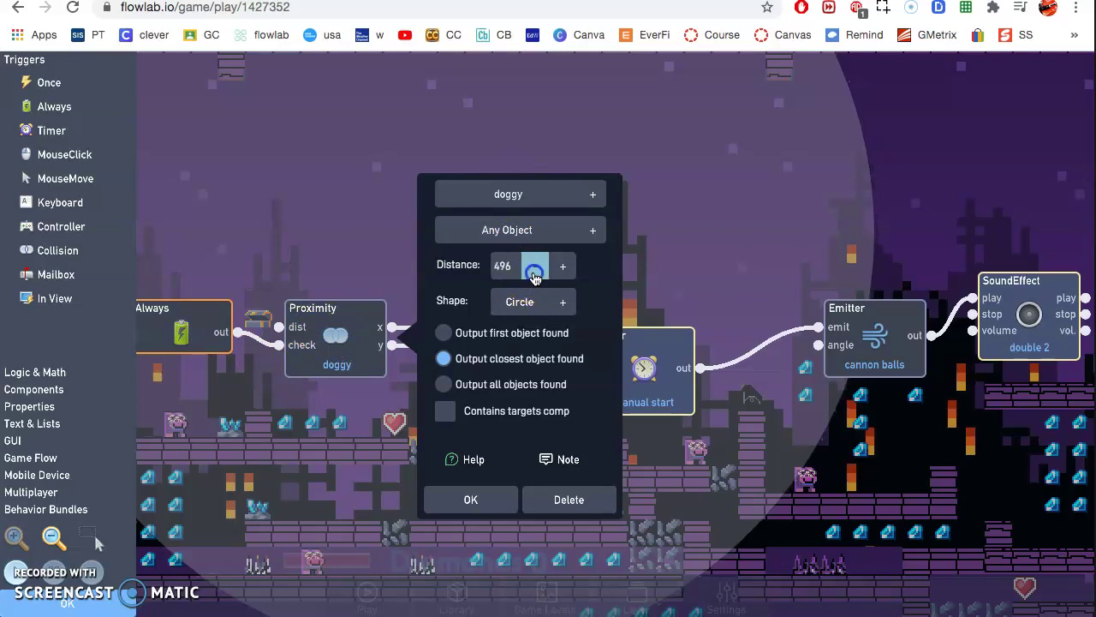
{"action": "left_click", "coordinate": [534, 273]}
{"action": "left_click", "coordinate": [534, 272]}
{"action": "left_click", "coordinate": [534, 273]}
{"action": "left_click", "coordinate": [535, 273]}
{"action": "left_click", "coordinate": [565, 268]}
{"action": "left_click", "coordinate": [566, 268]}
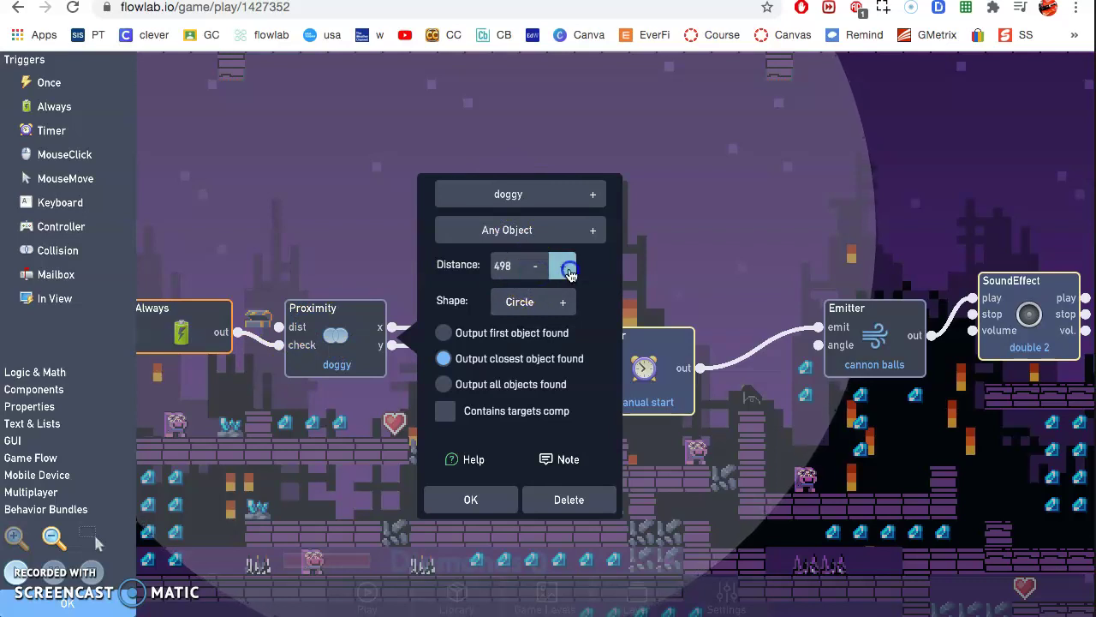
{"action": "left_click", "coordinate": [565, 268]}
{"action": "left_click", "coordinate": [565, 268]}
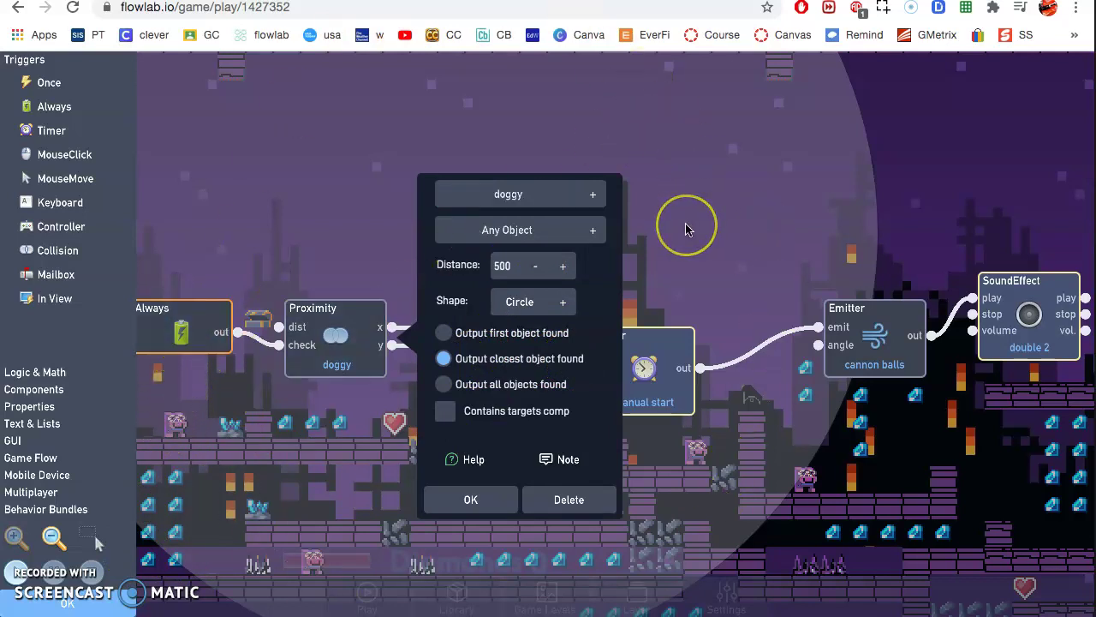
{"action": "left_click", "coordinate": [471, 499]}
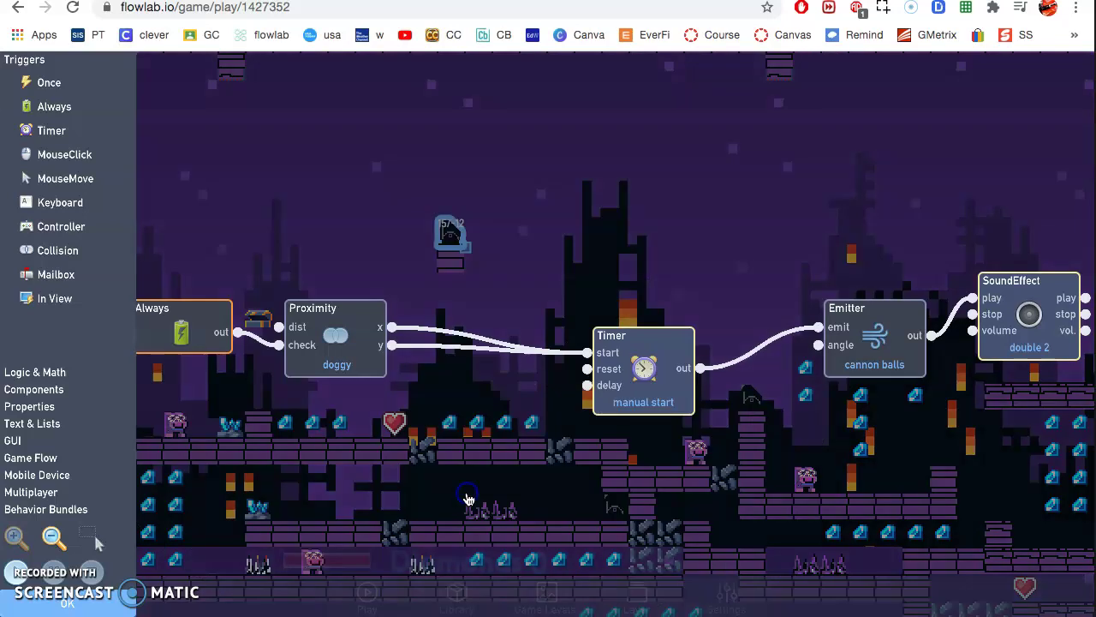
- Review the Timer's delay and repeat settings and the cannon balls Emitter's expiry, force and angle settings
{"action": "left_click", "coordinate": [661, 369]}
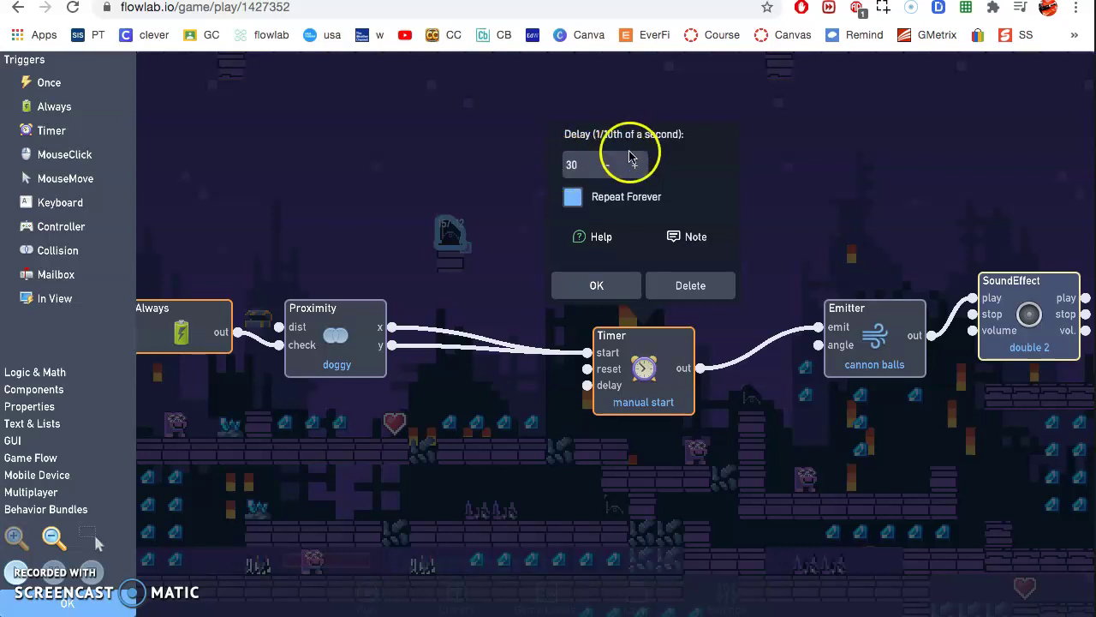
{"action": "left_click", "coordinate": [625, 285]}
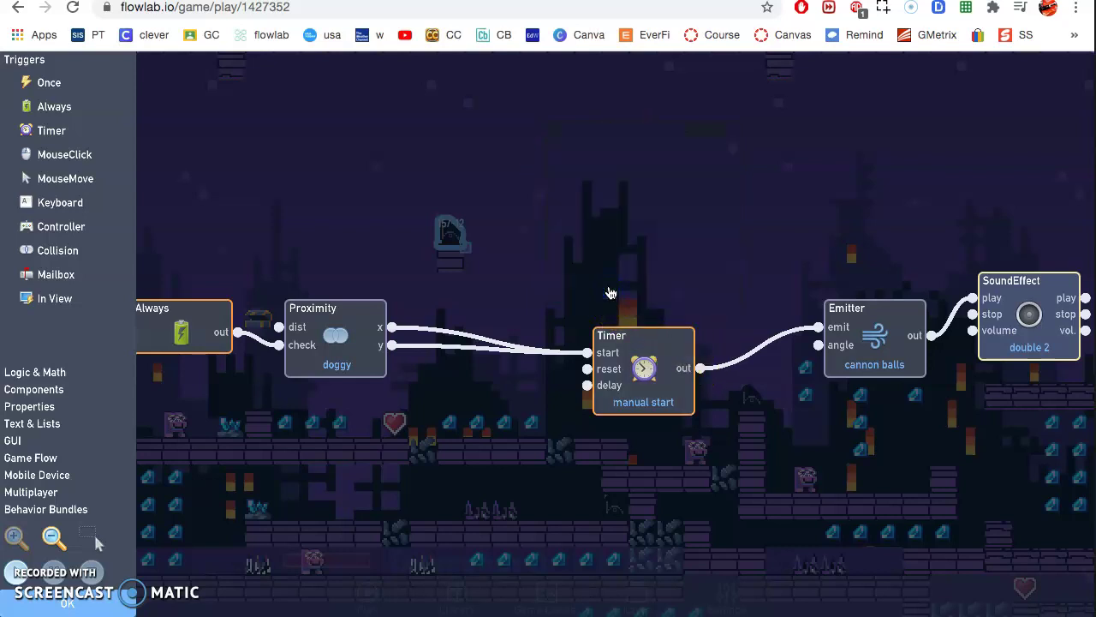
{"action": "left_click", "coordinate": [868, 331]}
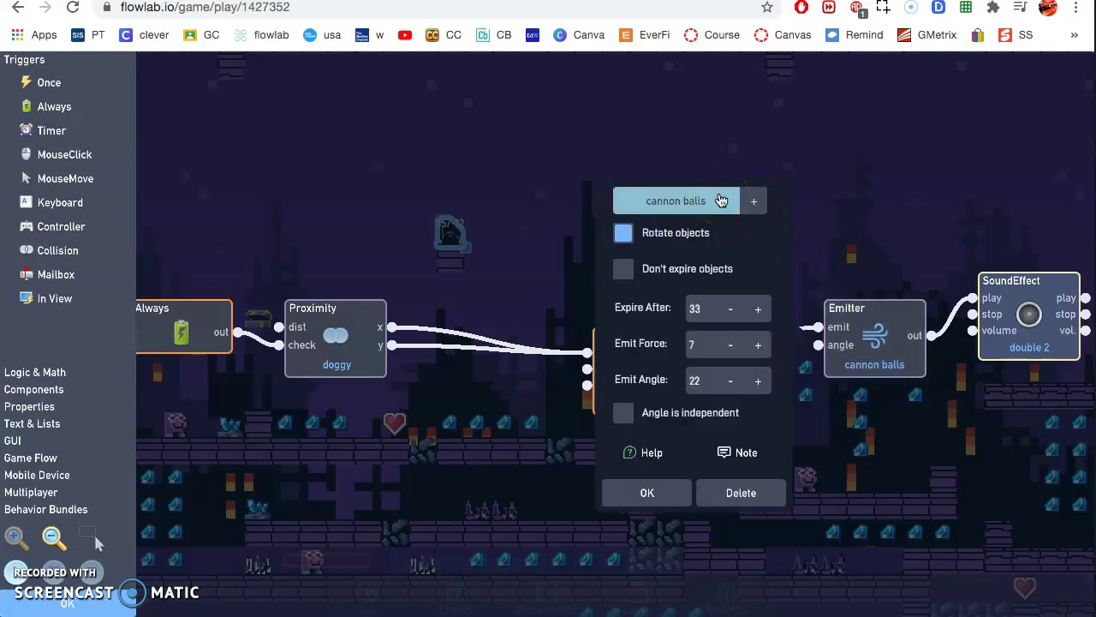
{"action": "left_click", "coordinate": [640, 231]}
{"action": "left_click", "coordinate": [702, 242]}
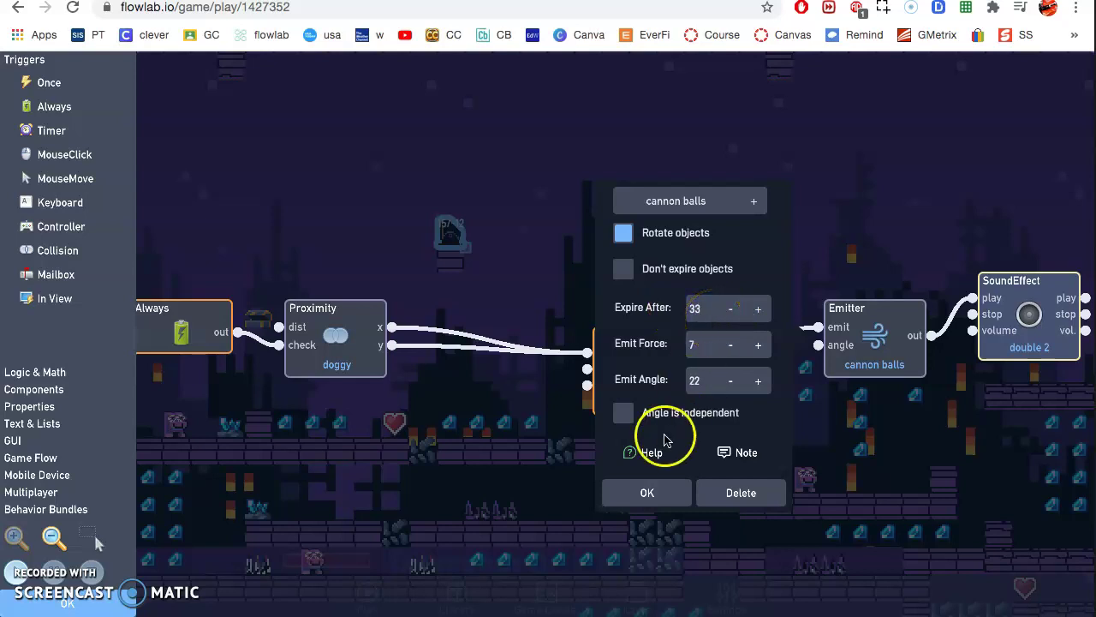
{"action": "left_click", "coordinate": [647, 493]}
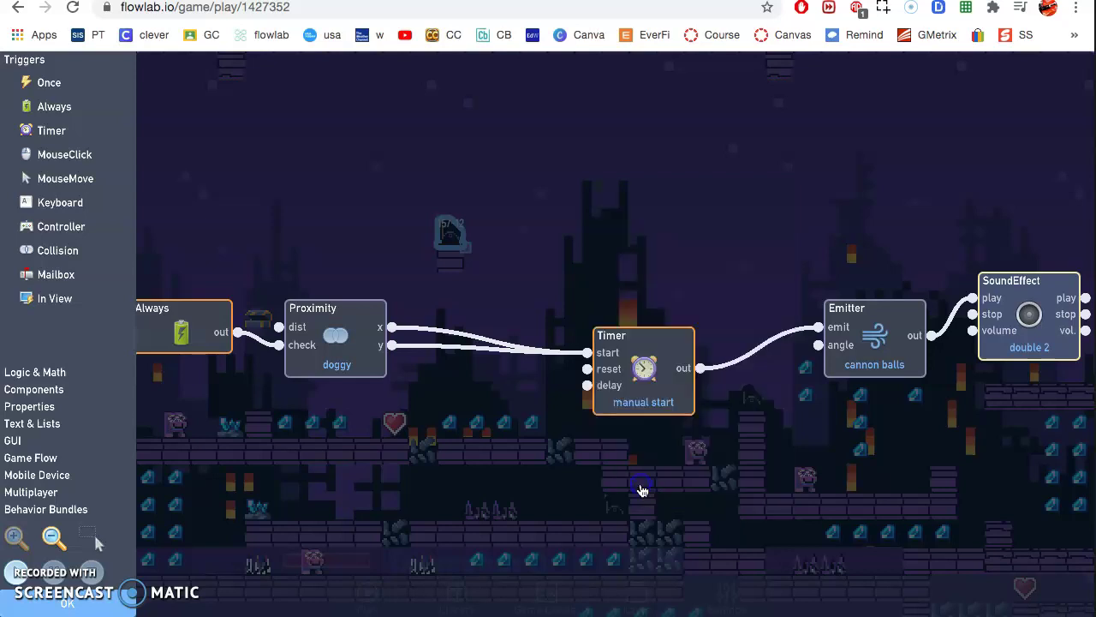
- Check the SoundEffect block at the end of the cannon's behavior chain
{"action": "left_click", "coordinate": [1034, 290]}
{"action": "left_click", "coordinate": [1034, 290]}
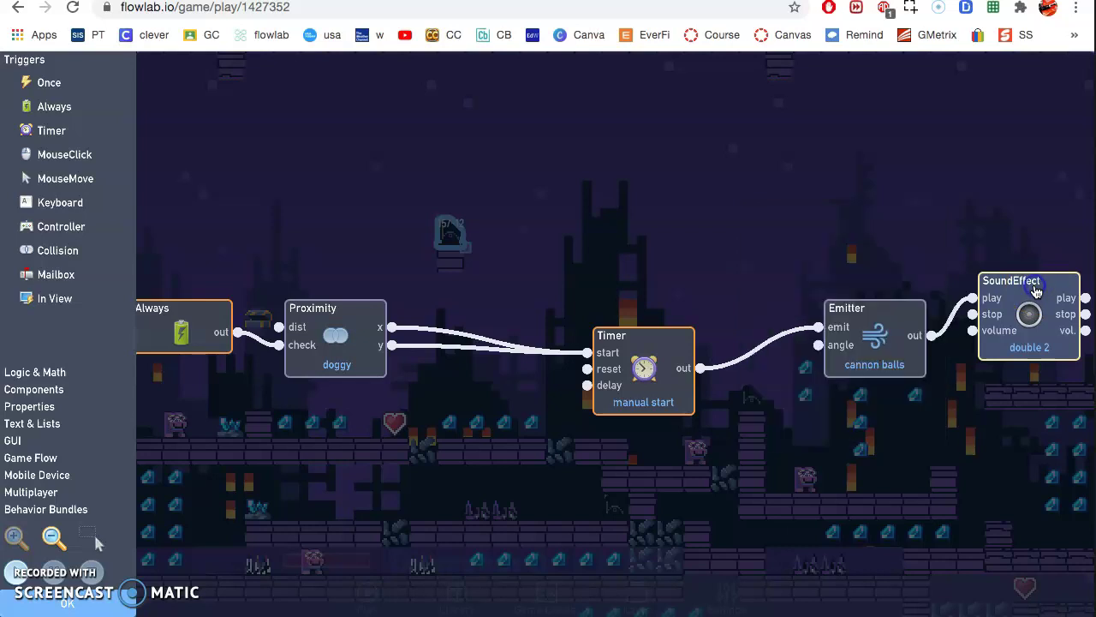
{"action": "left_click", "coordinate": [779, 221]}
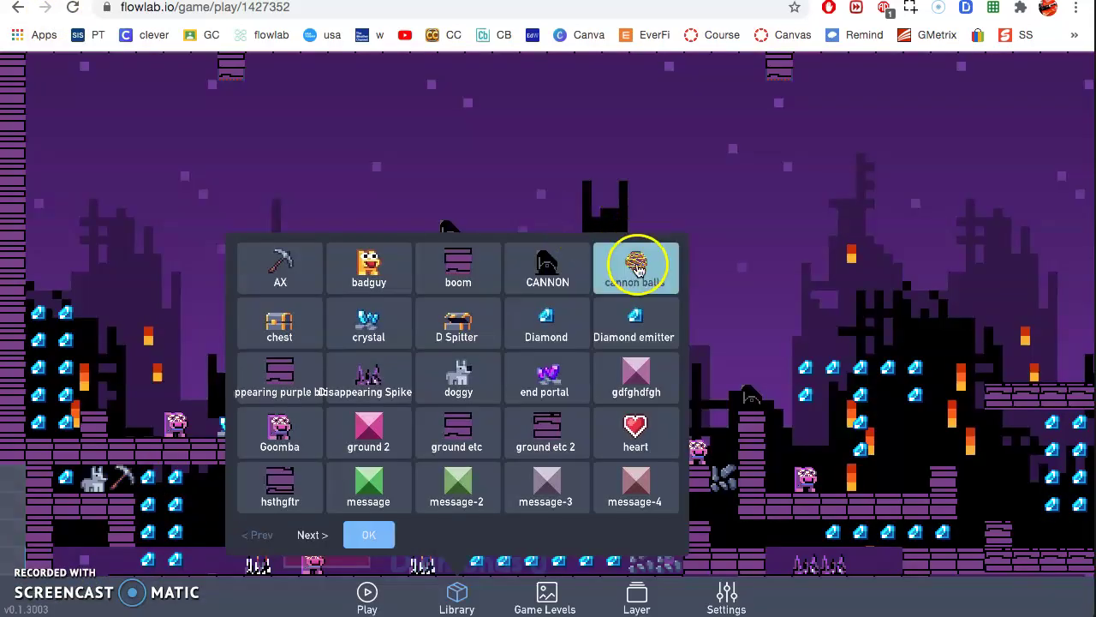
- Open the cannon balls object from the library for editing
{"action": "left_click", "coordinate": [636, 256]}
{"action": "left_click", "coordinate": [357, 274]}
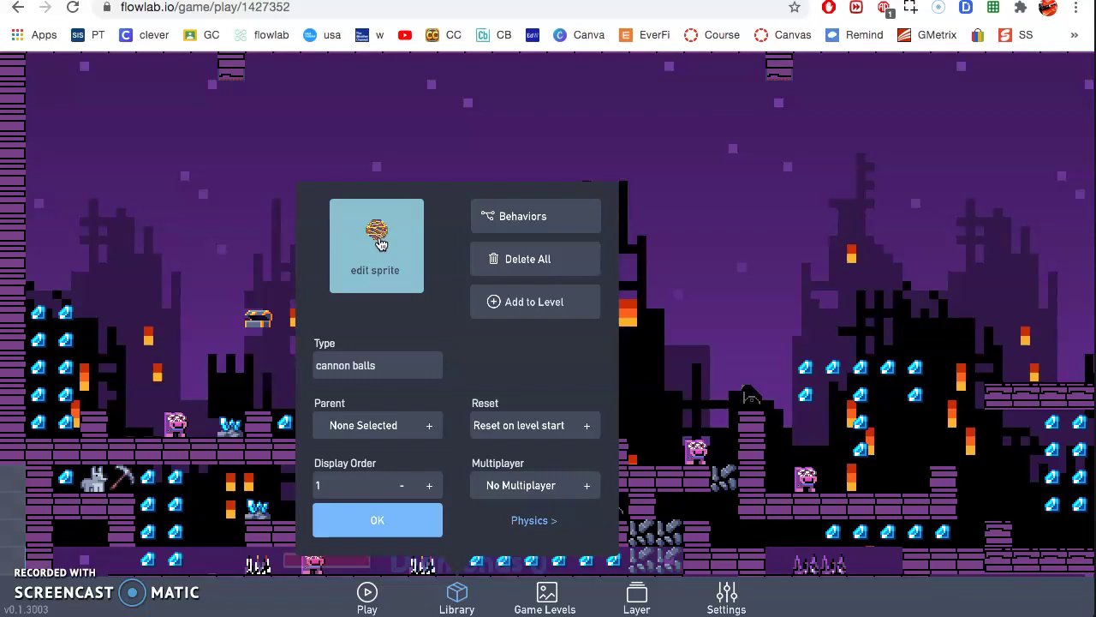
- Inspect the cannon balls sprite and its list of animations, then close the sprite editor
{"action": "left_click", "coordinate": [377, 240]}
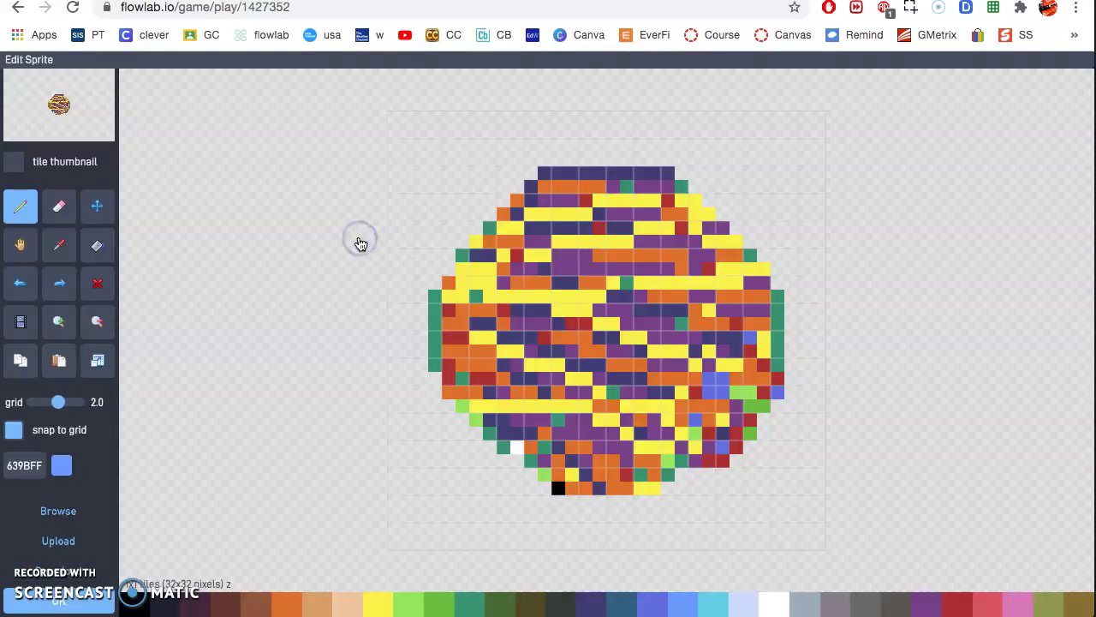
{"action": "left_click", "coordinate": [593, 261]}
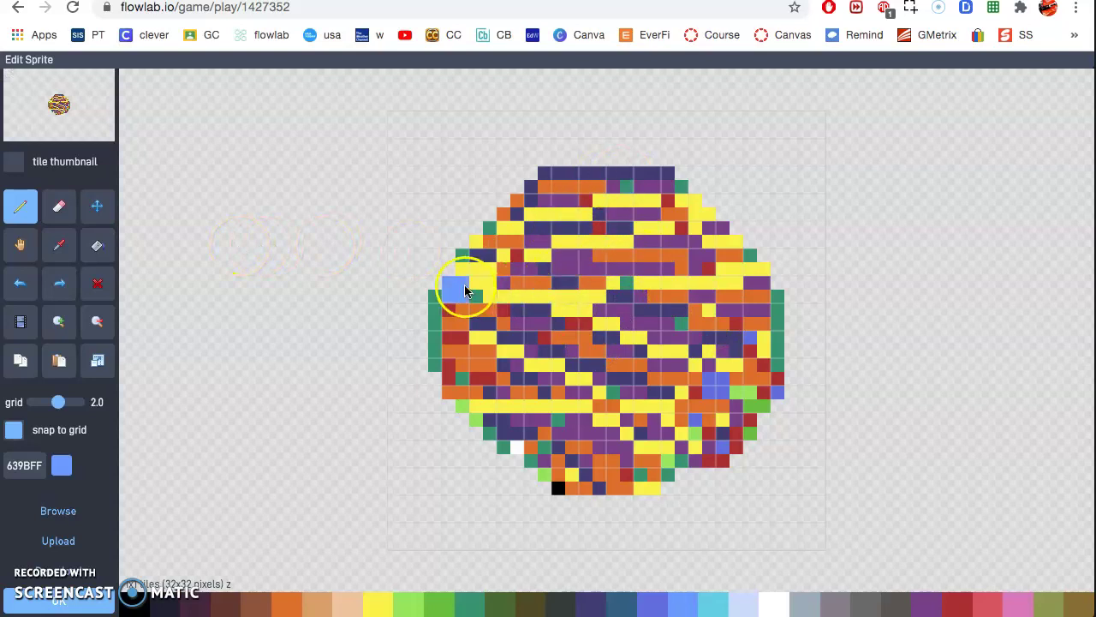
{"action": "left_click", "coordinate": [20, 321]}
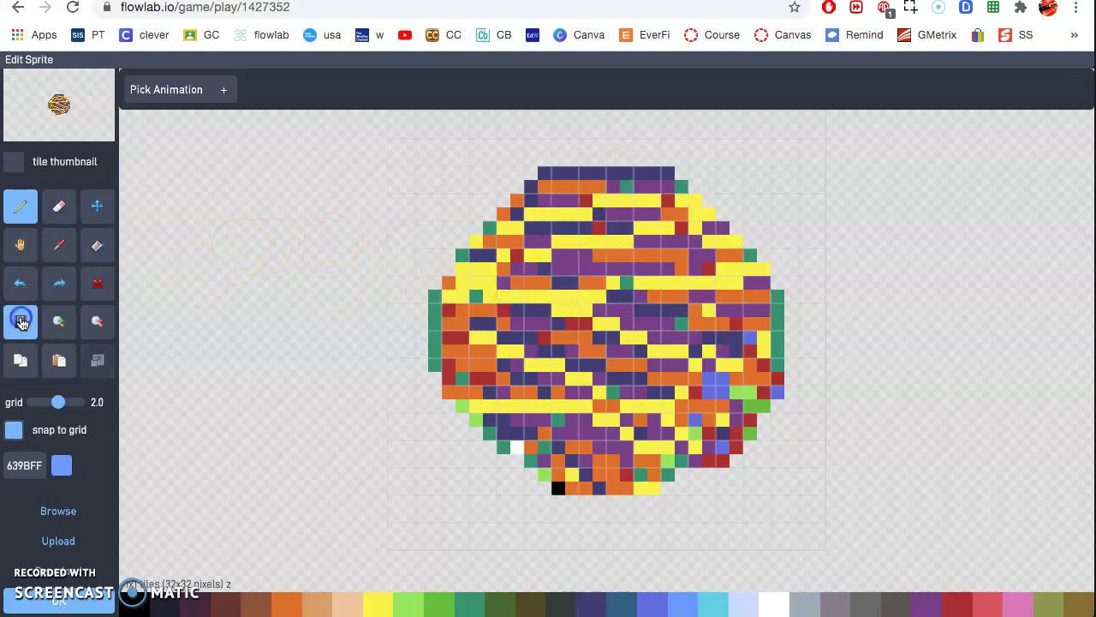
{"action": "left_click", "coordinate": [162, 94]}
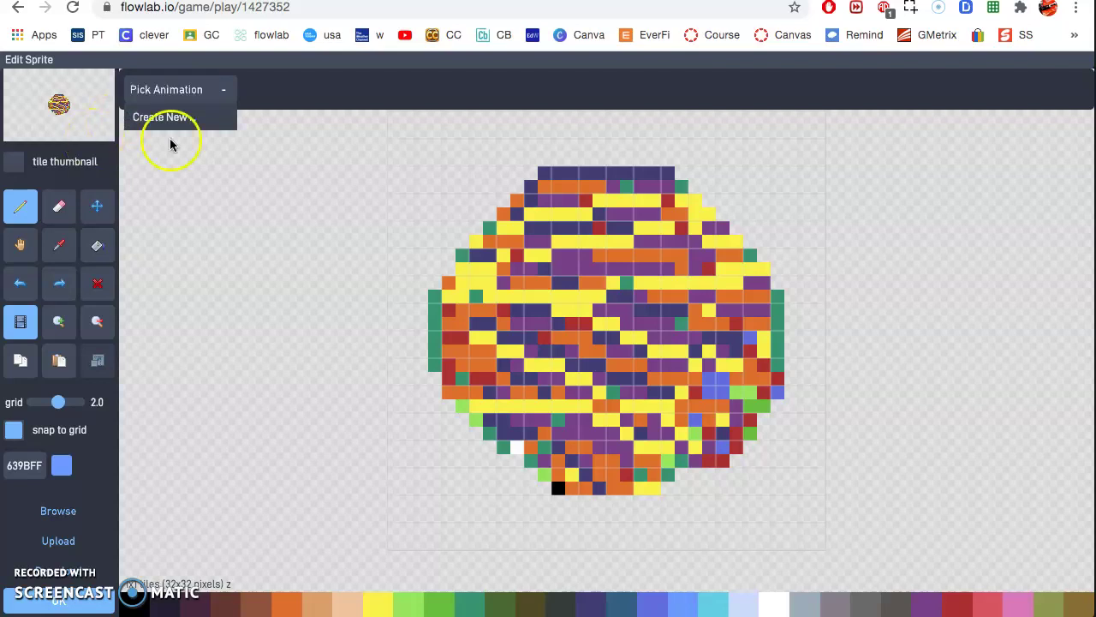
{"action": "left_click", "coordinate": [68, 608]}
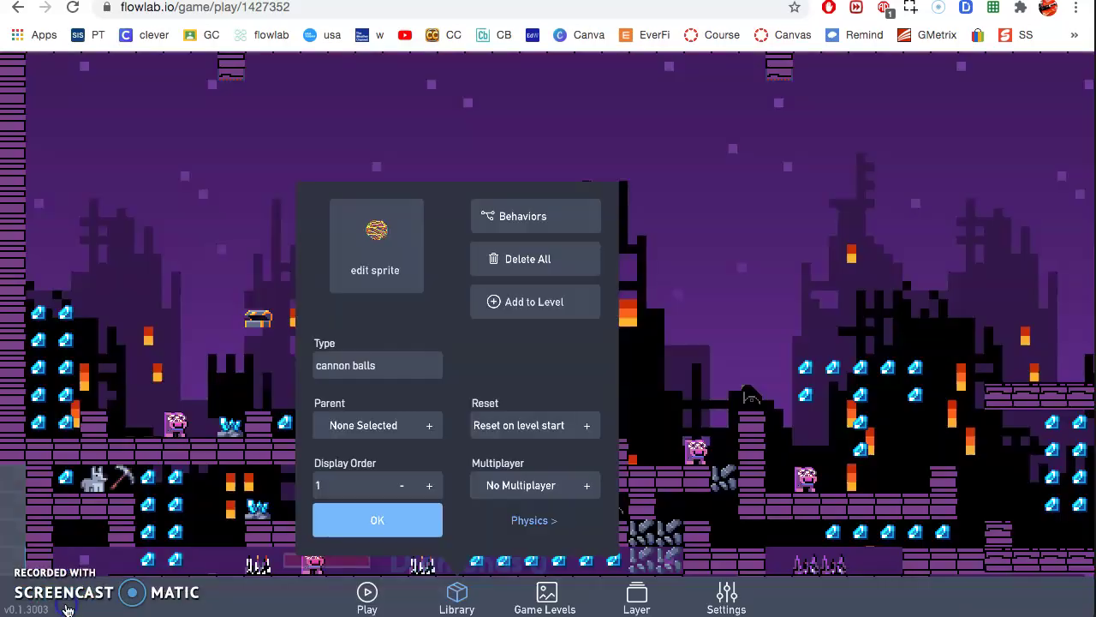
- Open the cannon balls' behaviors and review the Proximity block's target, distance and shape settings
{"action": "left_click", "coordinate": [506, 212]}
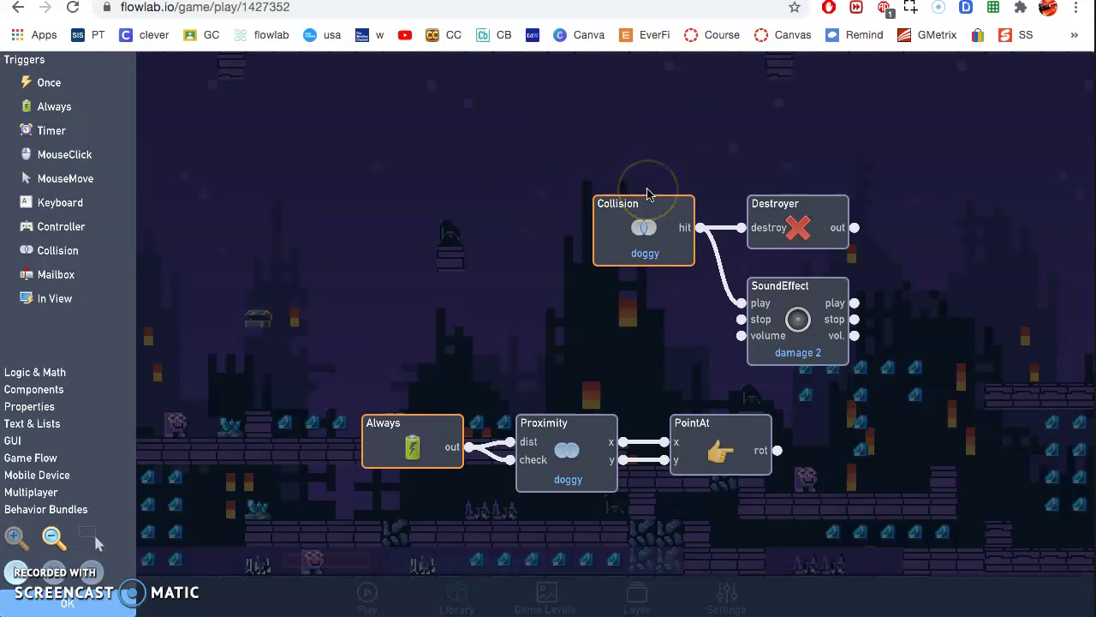
{"action": "left_click", "coordinate": [593, 223]}
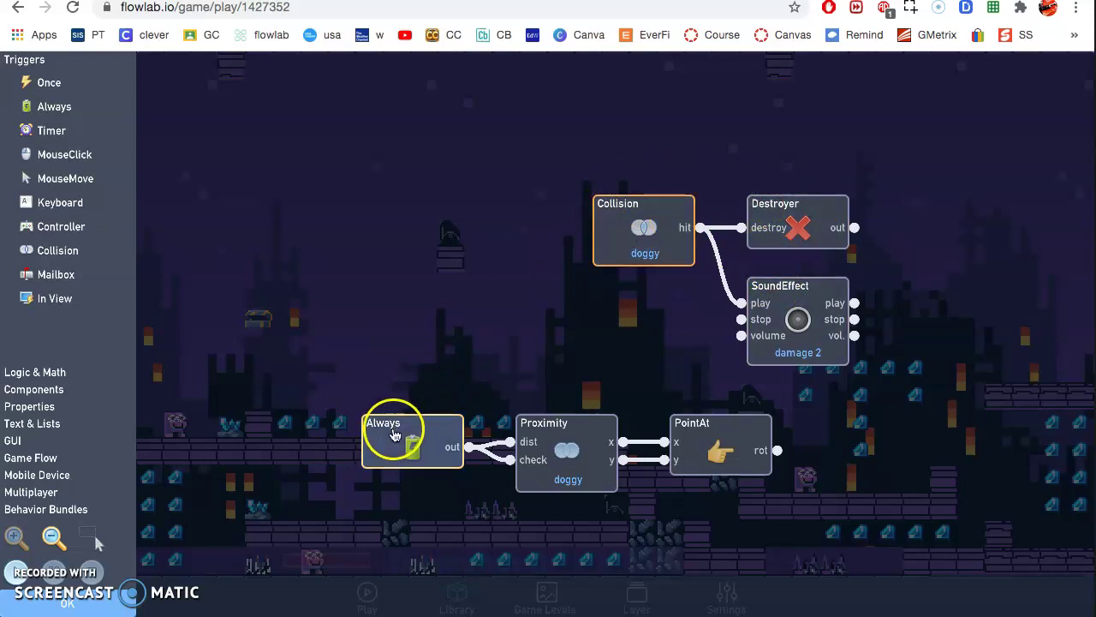
{"action": "left_click", "coordinate": [564, 473]}
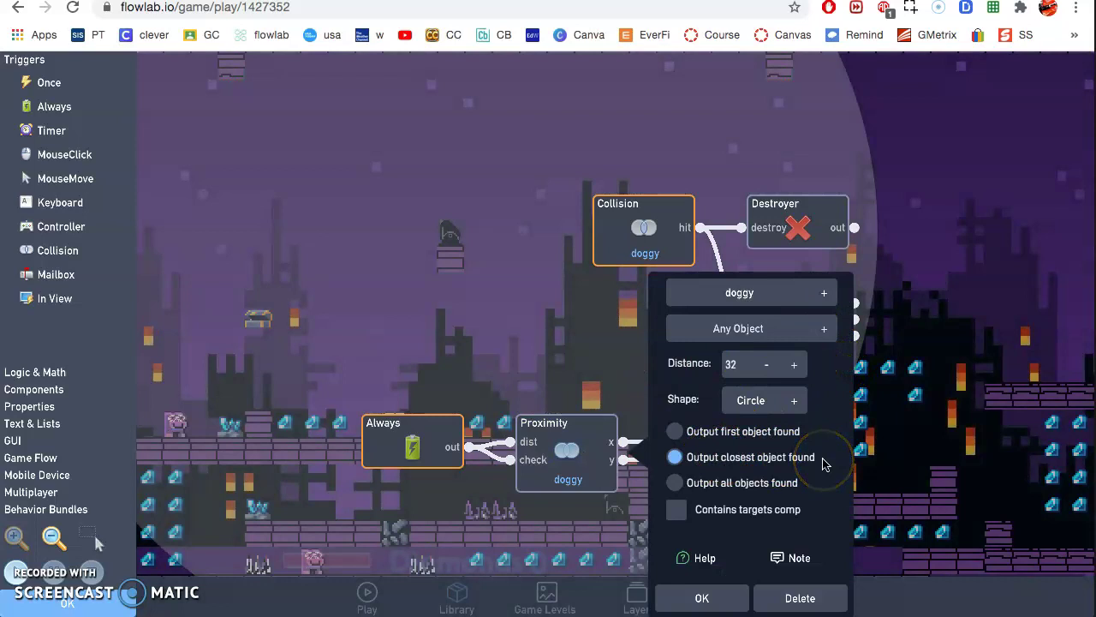
{"action": "left_click", "coordinate": [704, 600]}
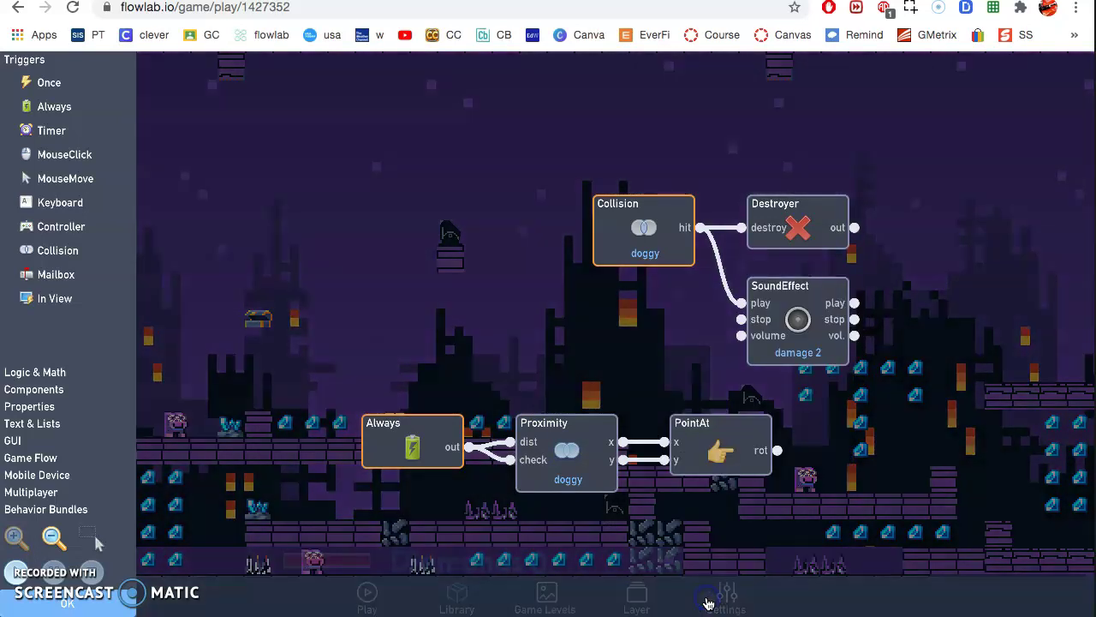
- Check the PointAt block's options and leave the cannon balls' behaviors
{"action": "left_click", "coordinate": [742, 477]}
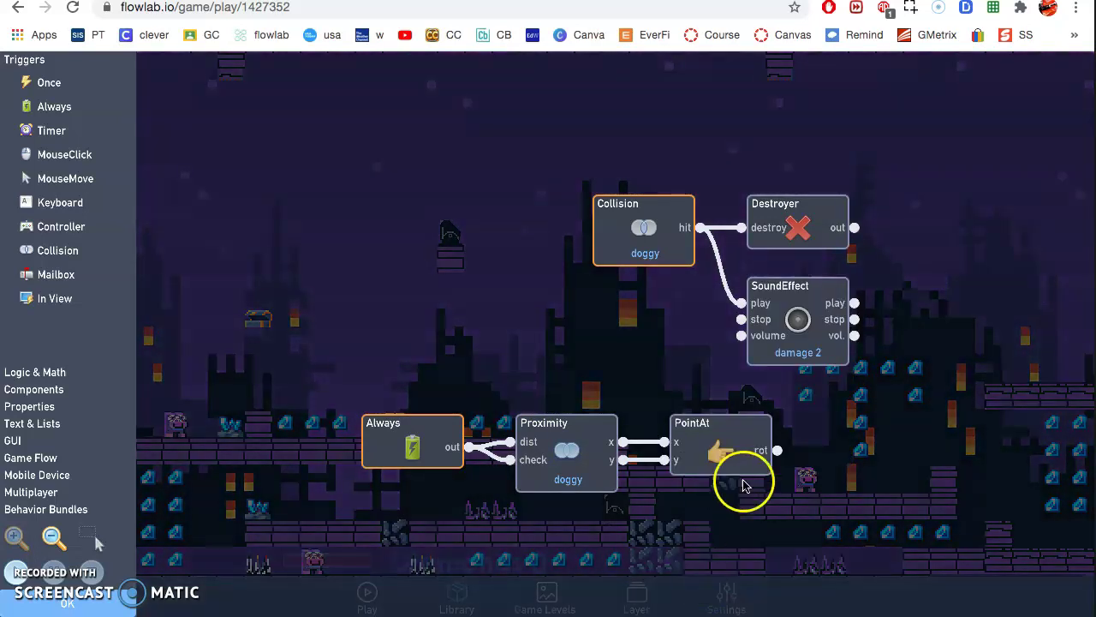
{"action": "left_click", "coordinate": [729, 449]}
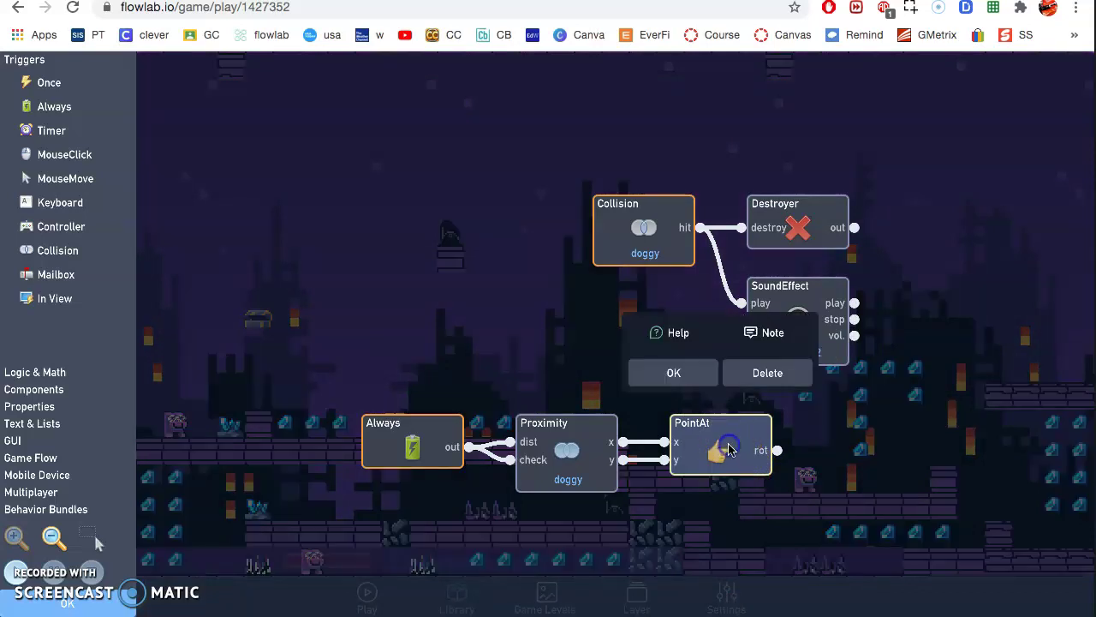
{"action": "left_click", "coordinate": [673, 373]}
{"action": "left_click", "coordinate": [386, 304]}
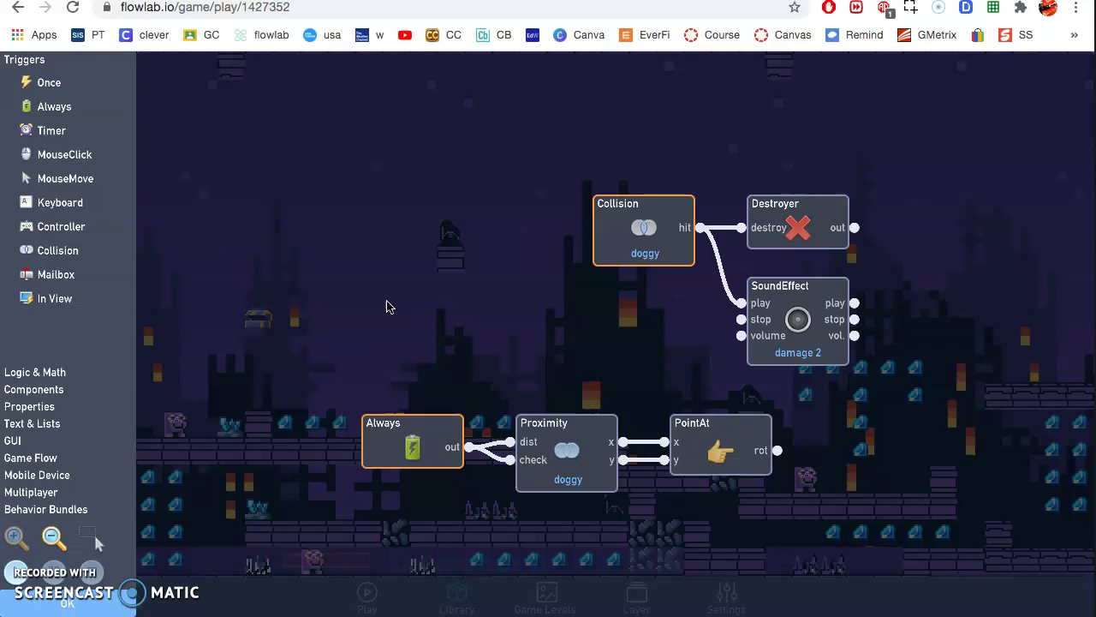
{"action": "left_click", "coordinate": [335, 362]}
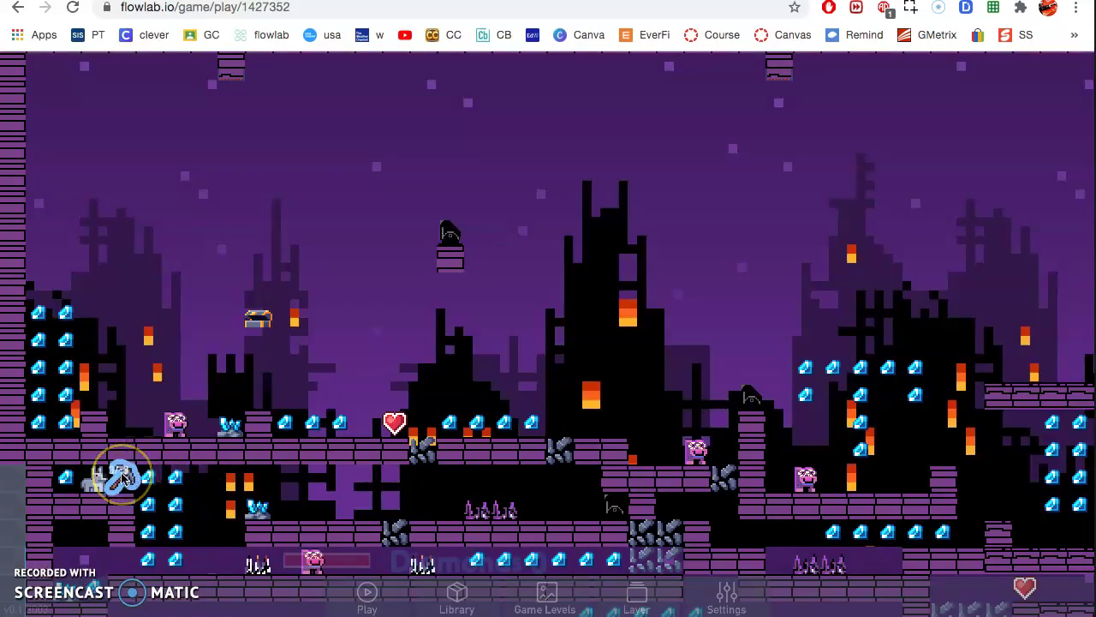
- Open the pickaxe for editing, preview its swing animation in the sprite editor, and return to its properties
{"action": "left_click", "coordinate": [122, 475]}
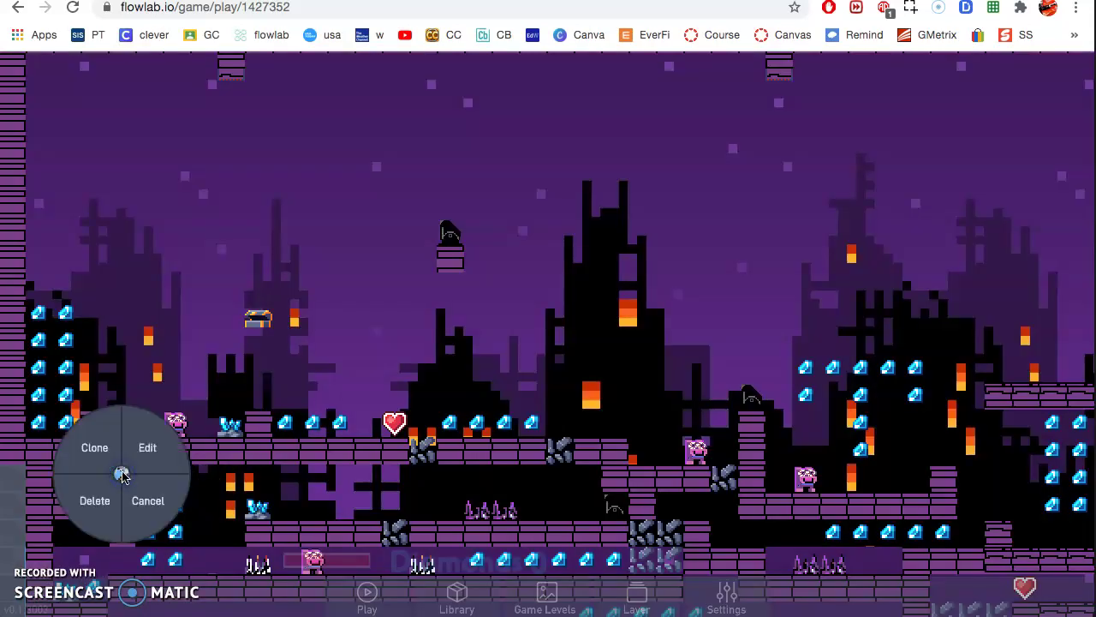
{"action": "left_click", "coordinate": [136, 457]}
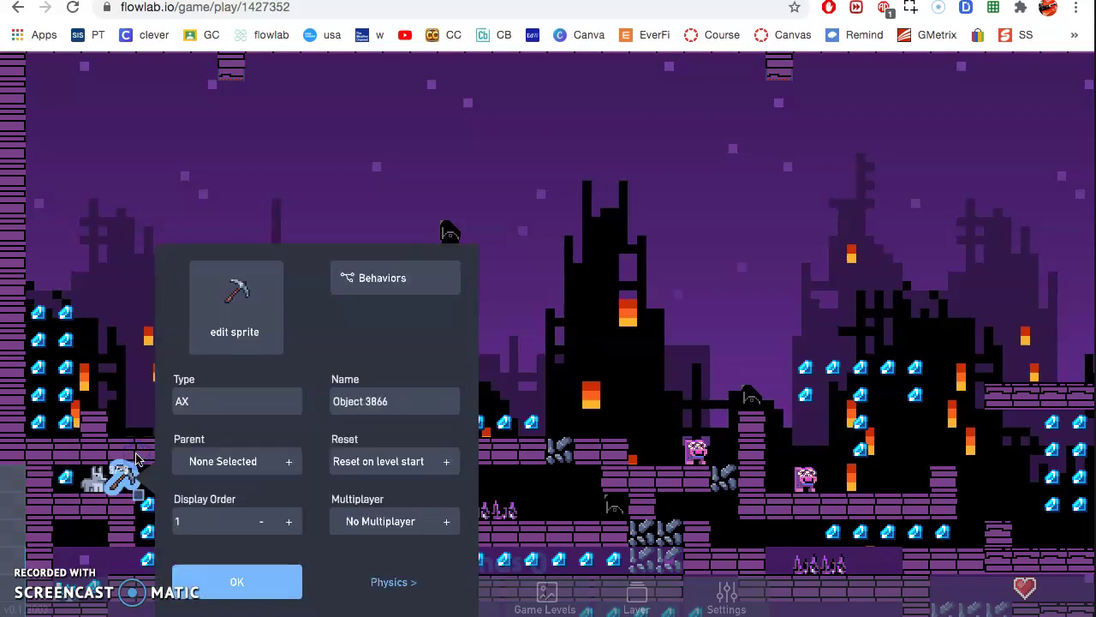
{"action": "left_click", "coordinate": [248, 317]}
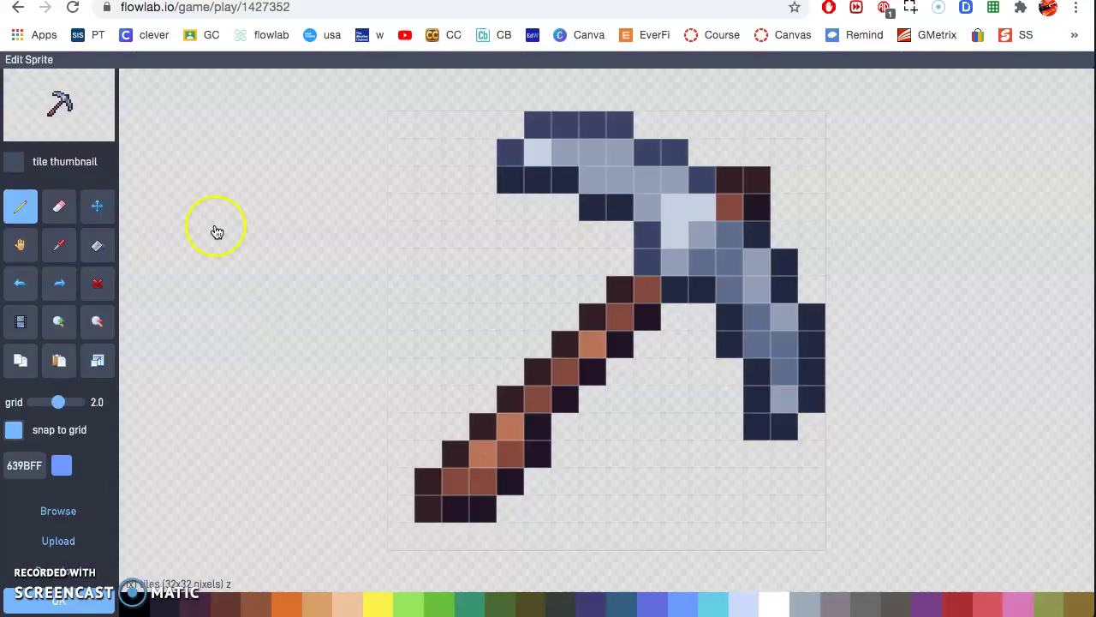
{"action": "left_click", "coordinate": [20, 329]}
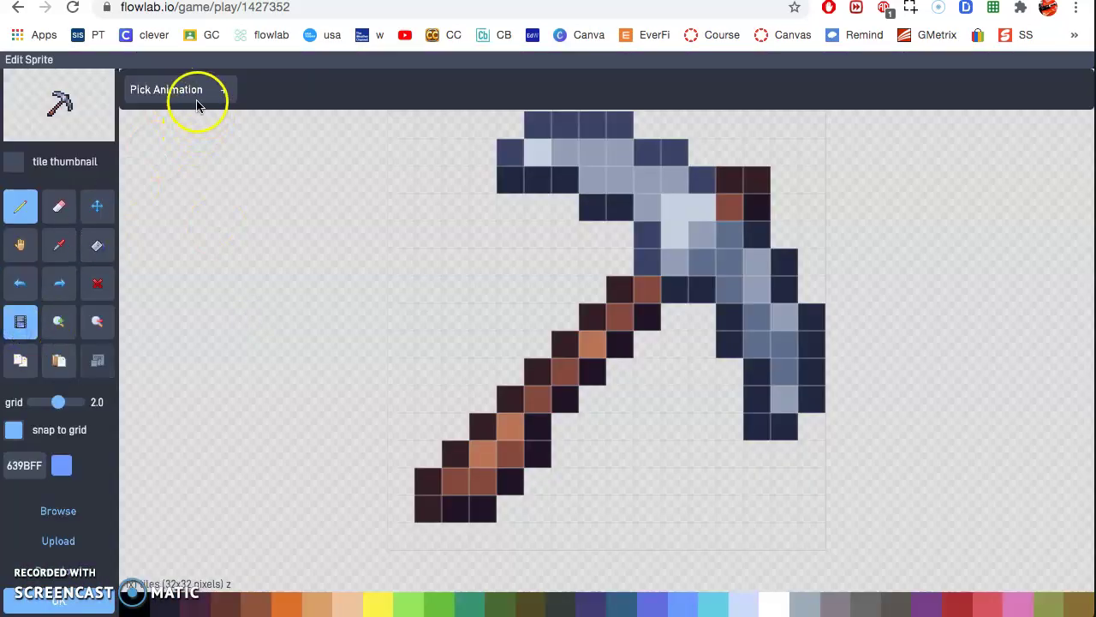
{"action": "left_click", "coordinate": [194, 95]}
{"action": "left_click", "coordinate": [150, 144]}
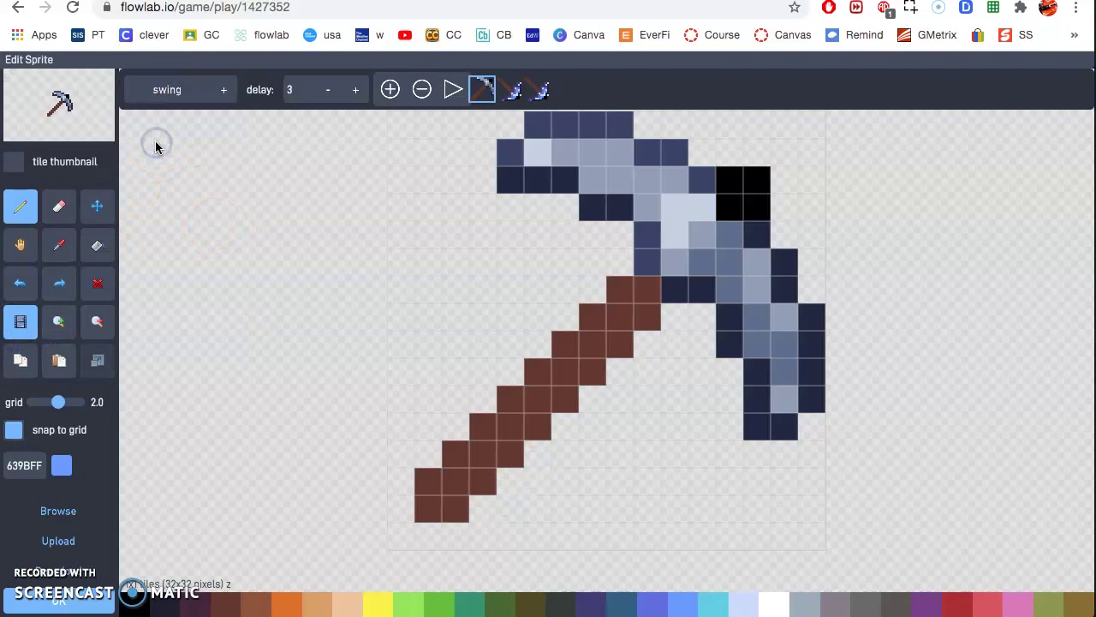
{"action": "left_click", "coordinate": [451, 91]}
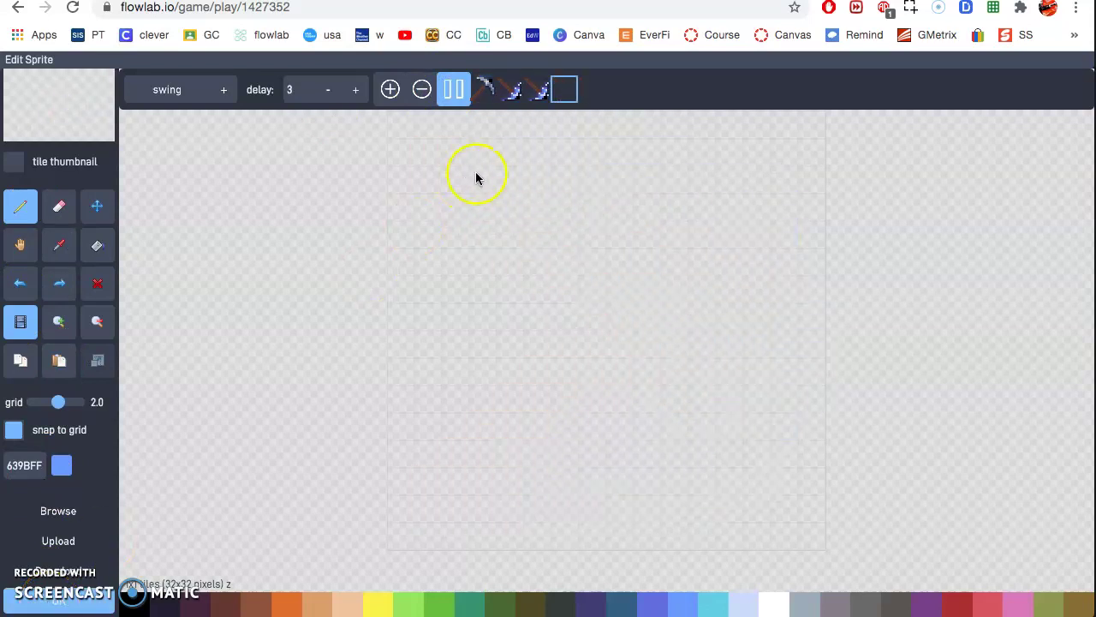
{"action": "left_click", "coordinate": [454, 101]}
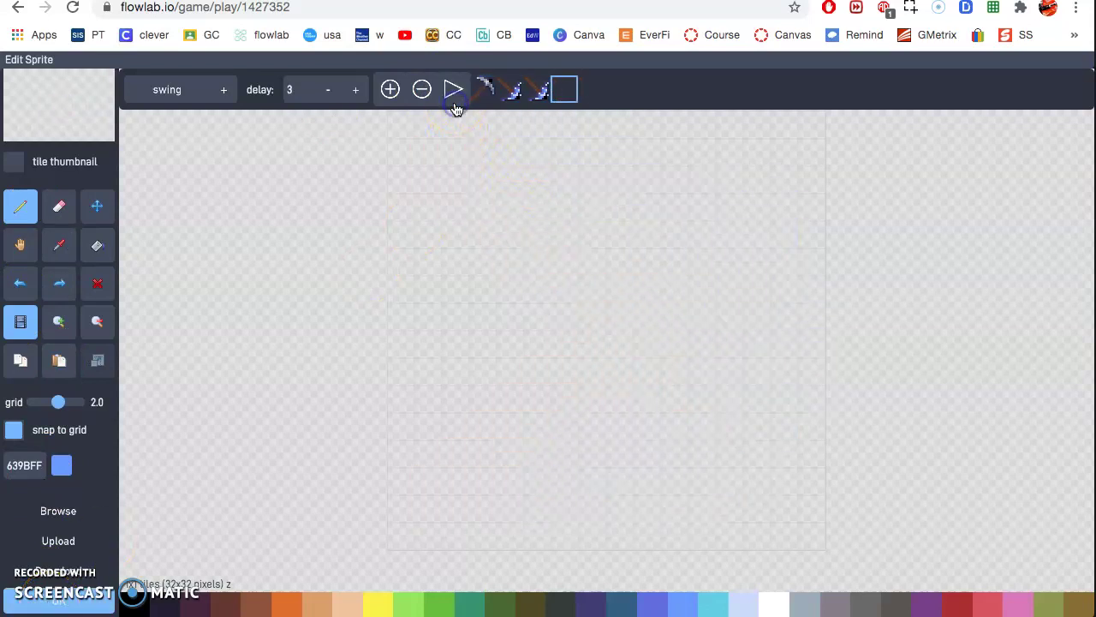
{"action": "left_click", "coordinate": [38, 604]}
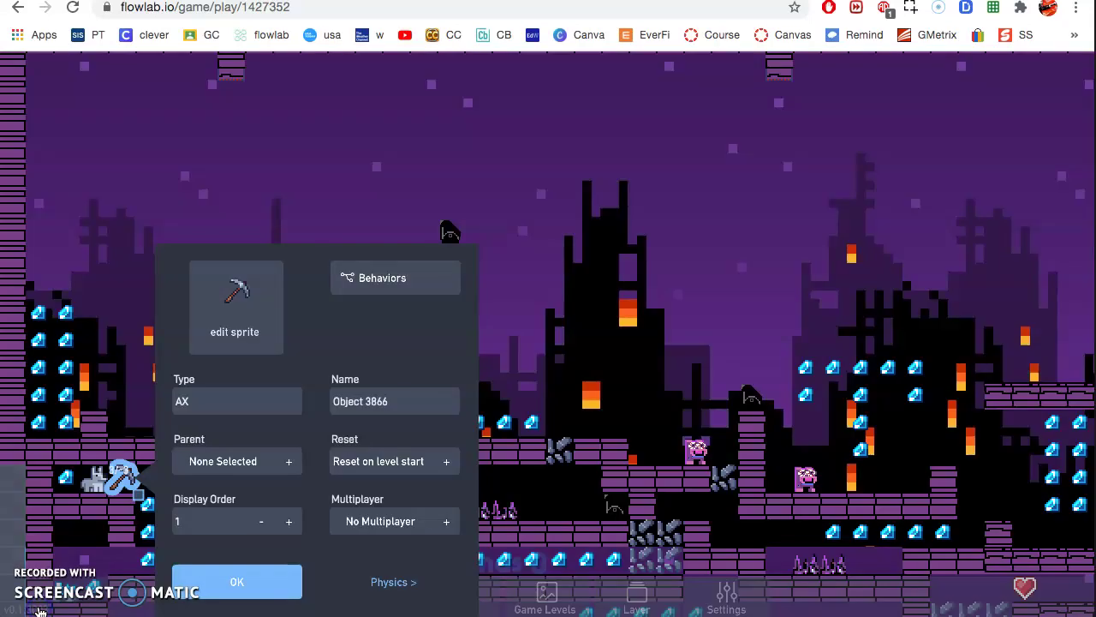
- Check the AX object's physics settings and open its behaviors to examine the Collision and Proximity chains
{"action": "left_click", "coordinate": [386, 583]}
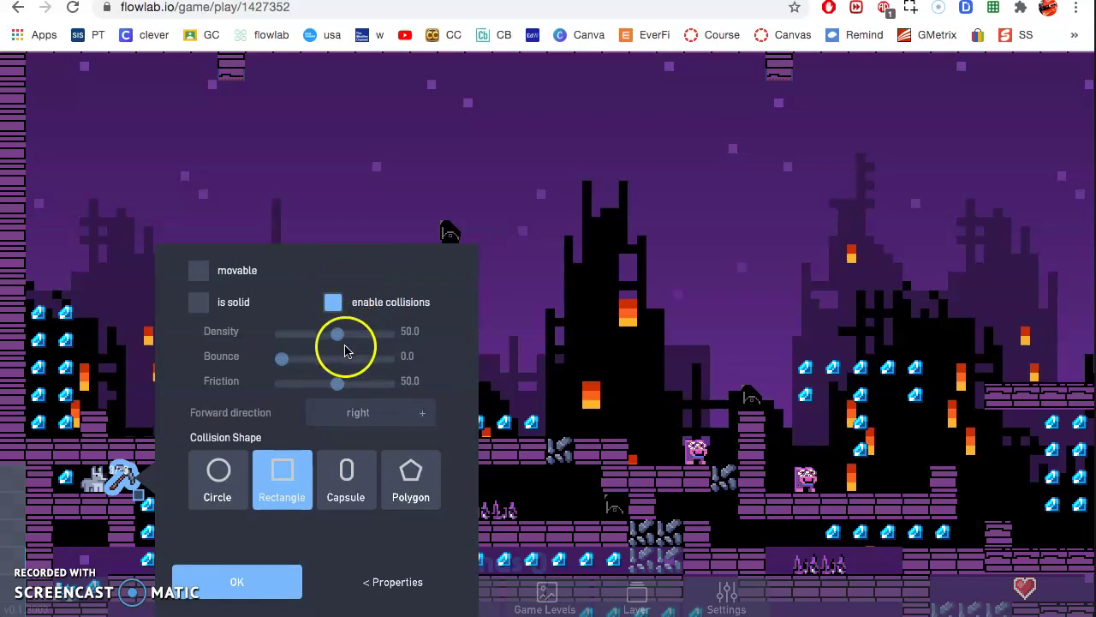
{"action": "left_click", "coordinate": [391, 582]}
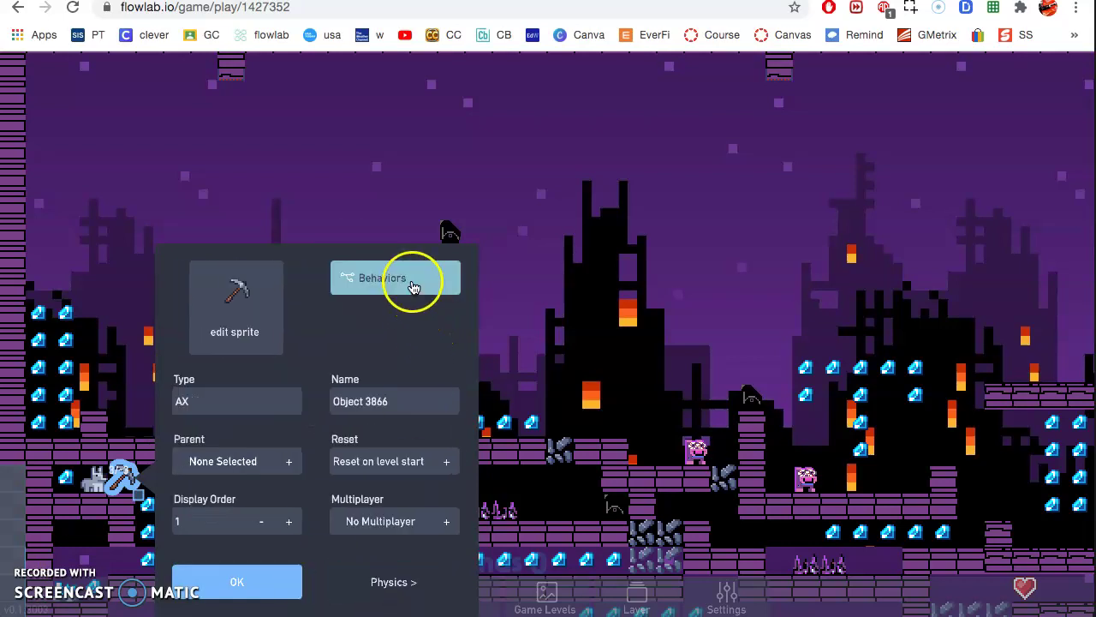
{"action": "left_click", "coordinate": [413, 286]}
{"action": "left_click", "coordinate": [474, 239]}
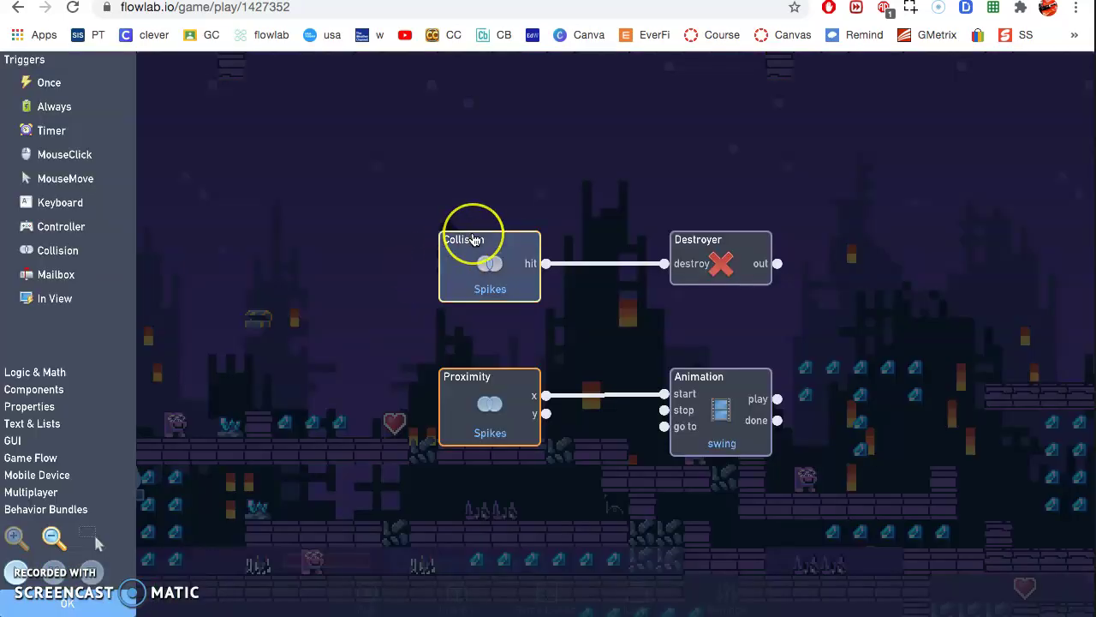
{"action": "left_click", "coordinate": [308, 307]}
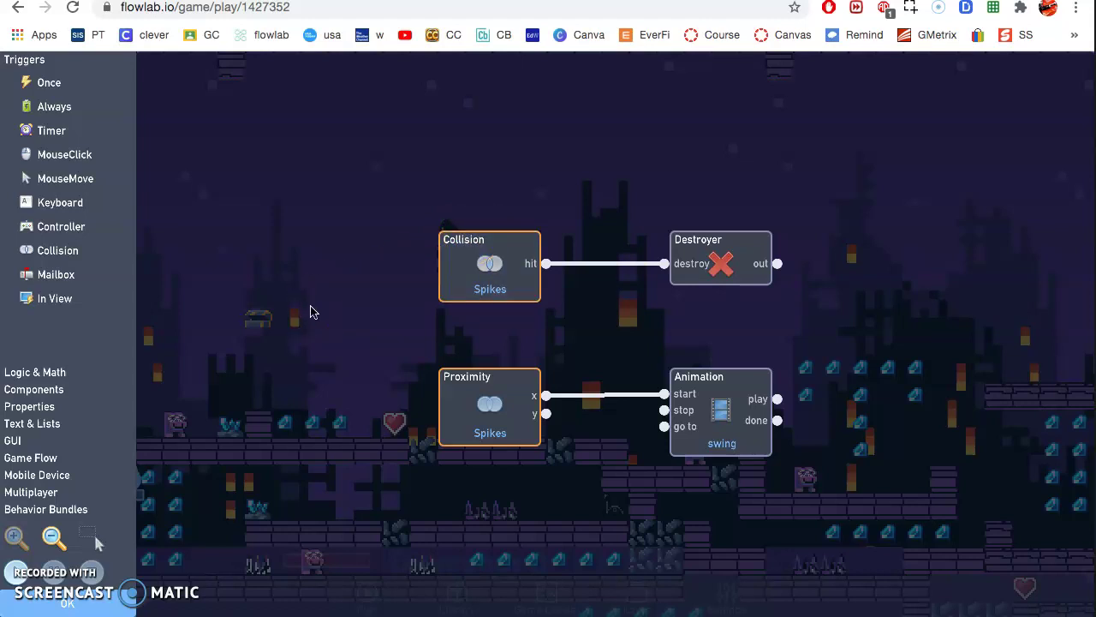
- Review the Proximity block's Spikes target, distance and output settings, then close the AX object's behaviors and properties
{"action": "left_click", "coordinate": [489, 406]}
{"action": "left_click", "coordinate": [695, 233]}
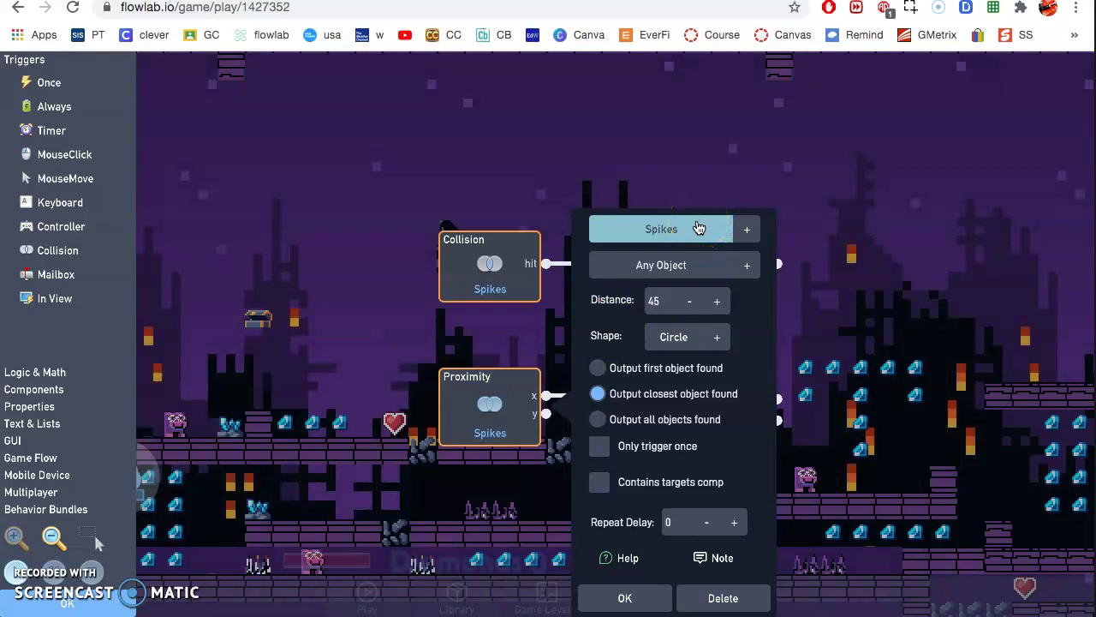
{"action": "left_click", "coordinate": [511, 397]}
{"action": "left_click", "coordinate": [670, 231]}
{"action": "left_click", "coordinate": [667, 312]}
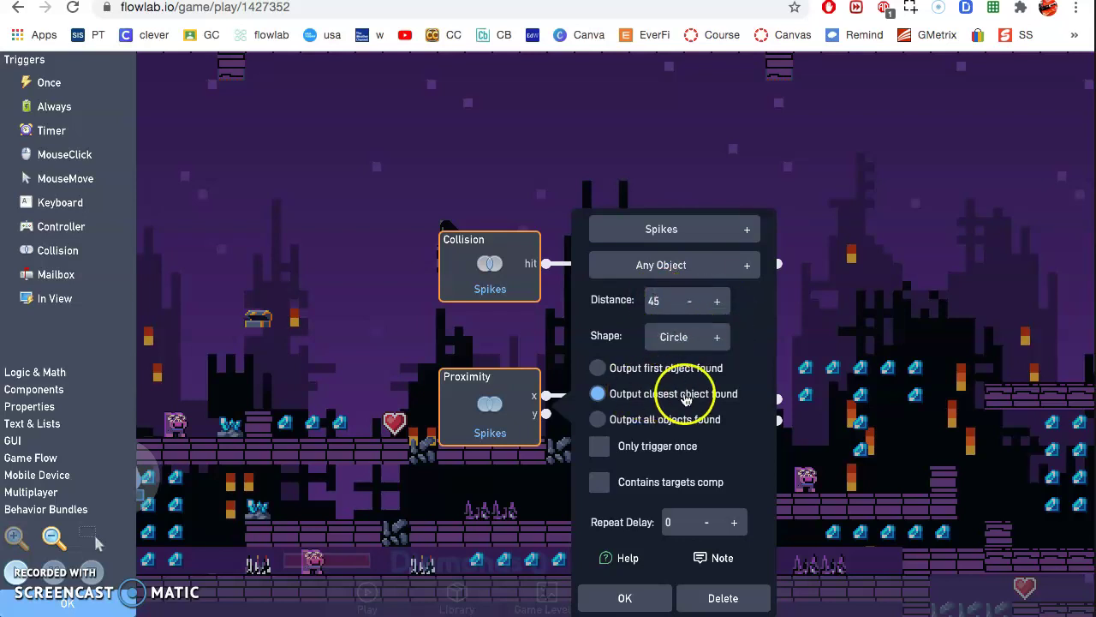
{"action": "left_click", "coordinate": [599, 601]}
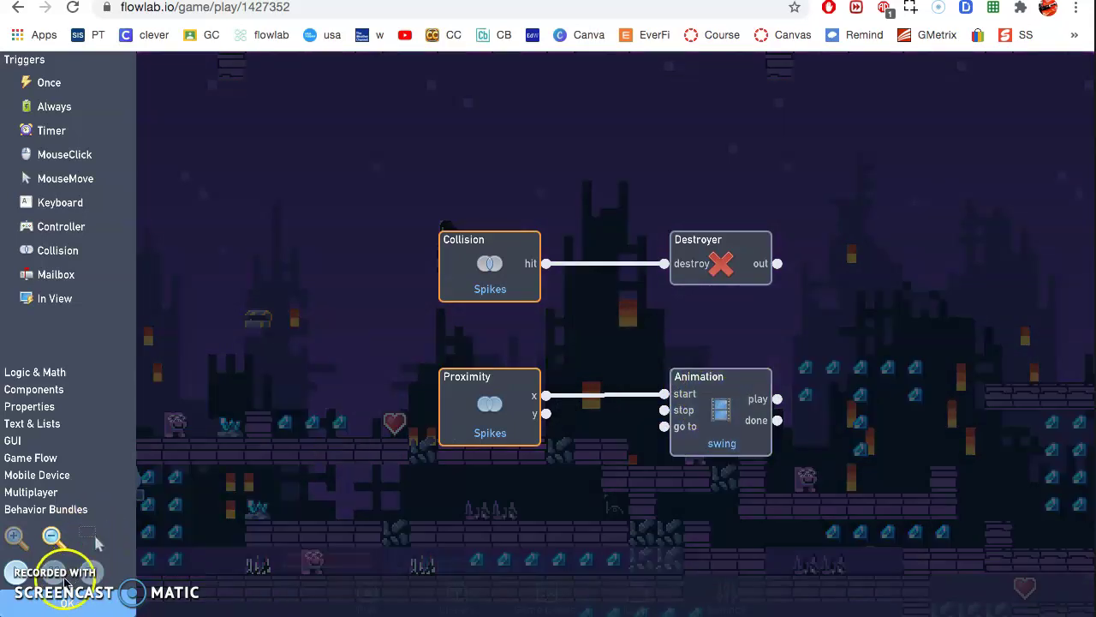
{"action": "left_click", "coordinate": [17, 573]}
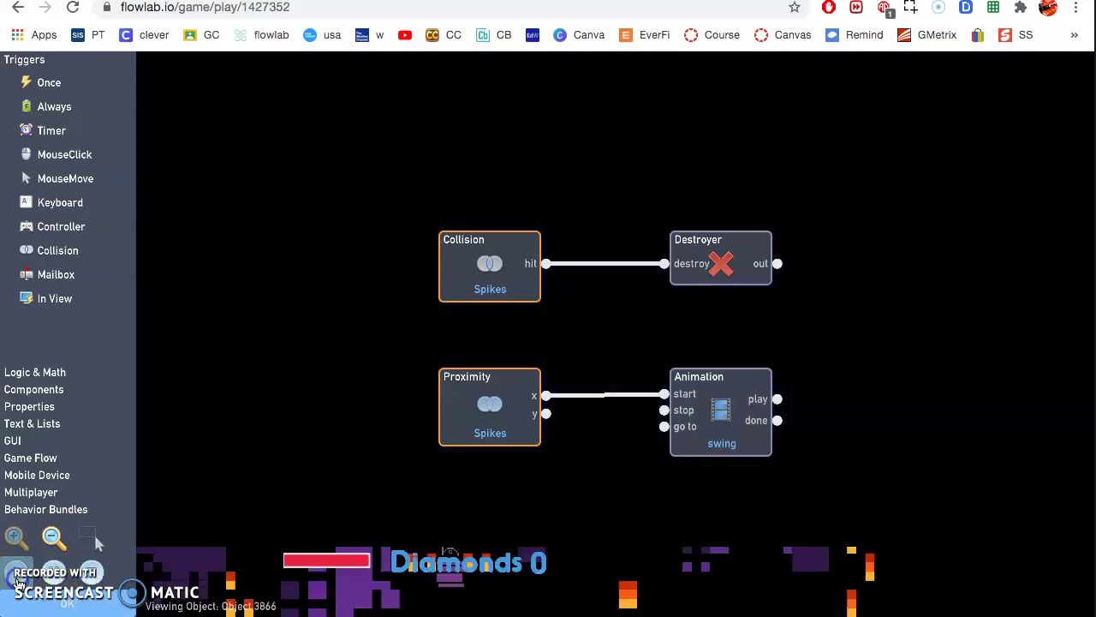
{"action": "left_click", "coordinate": [19, 605]}
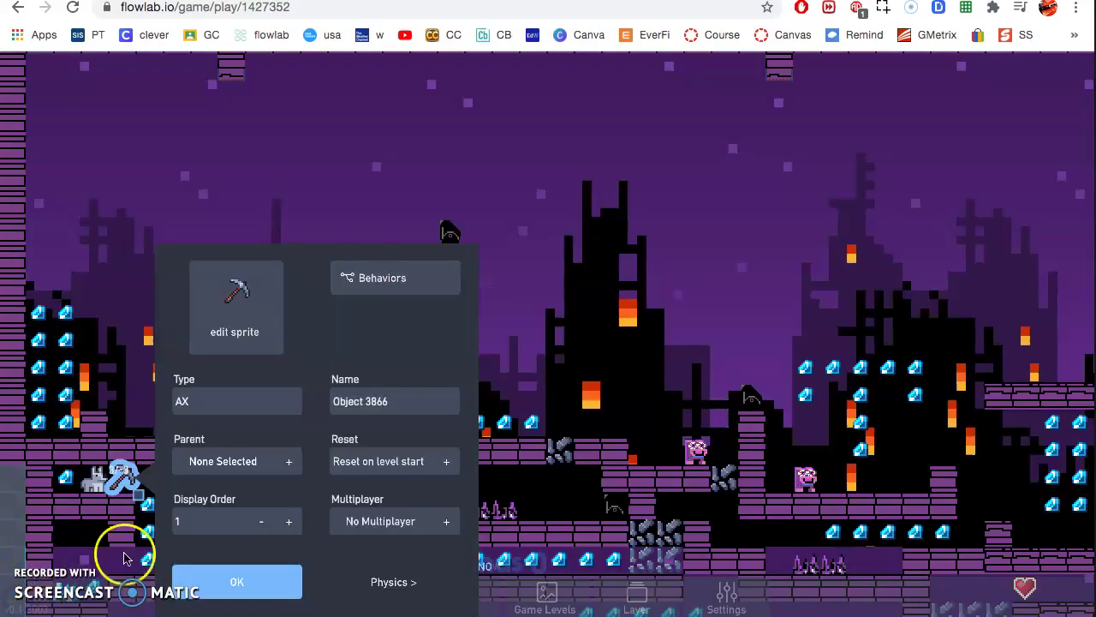
{"action": "left_click", "coordinate": [232, 577]}
- Play-test the level and walk the doggy with the pickaxe down to the first spikes, collecting diamonds on the way
{"action": "left_click", "coordinate": [377, 599]}
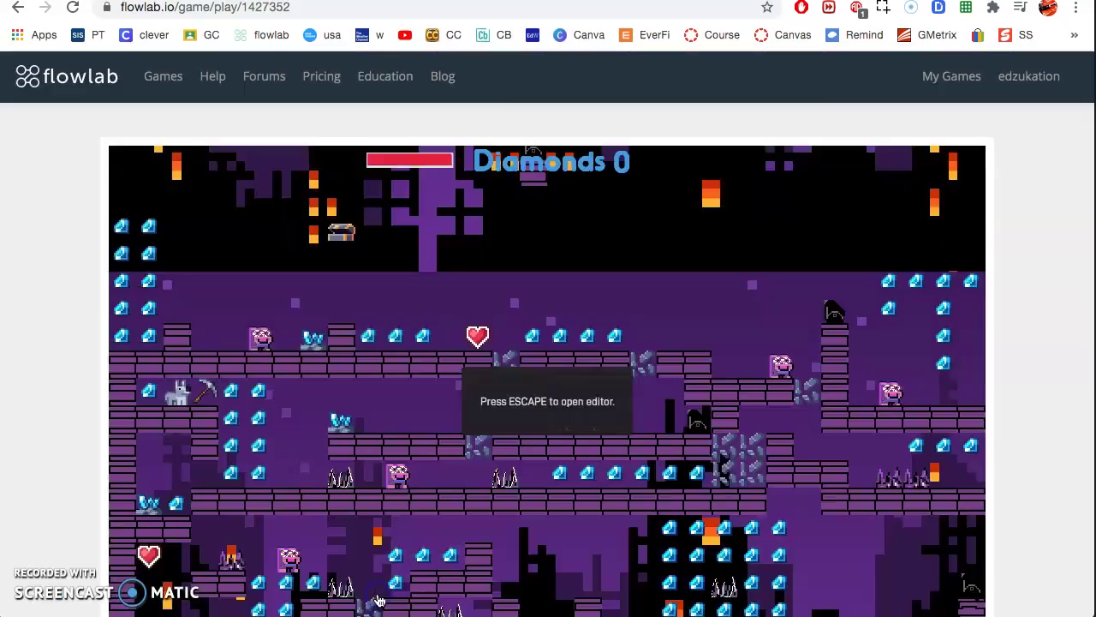
{"action": "key", "text": "Right"}
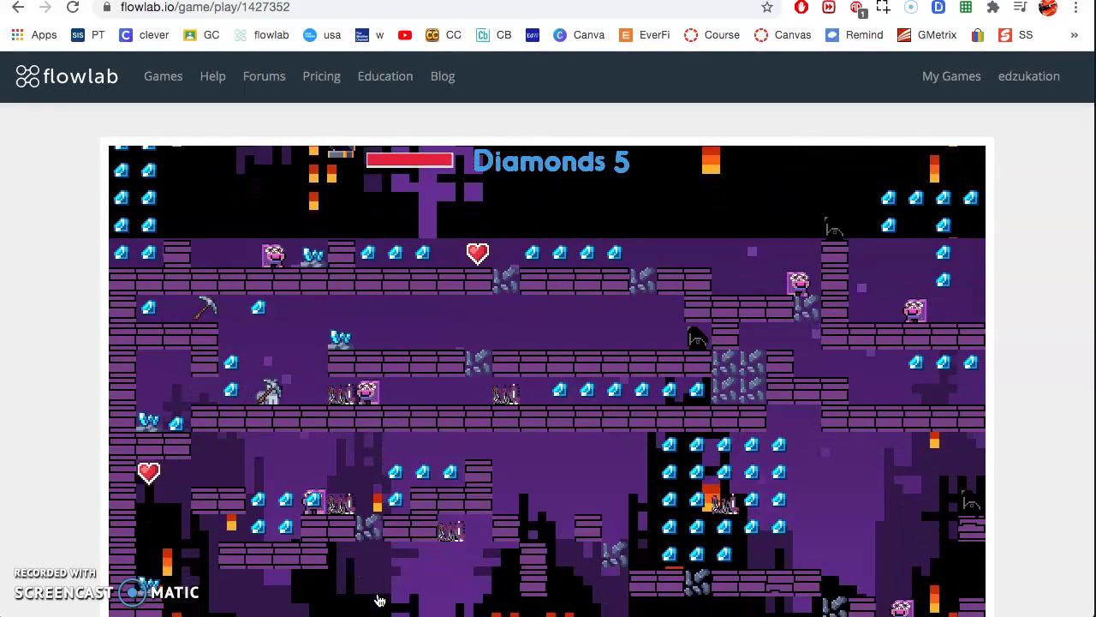
{"action": "key", "text": "Left"}
{"action": "key", "text": "Right"}
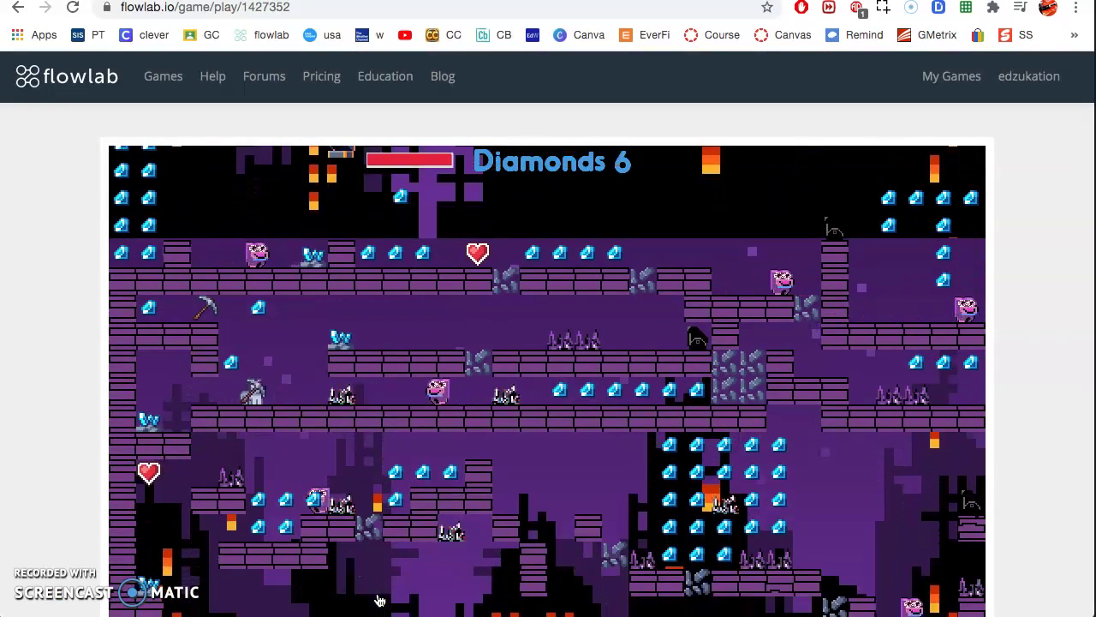
{"action": "key", "text": "Right"}
{"action": "key", "text": "Right"}
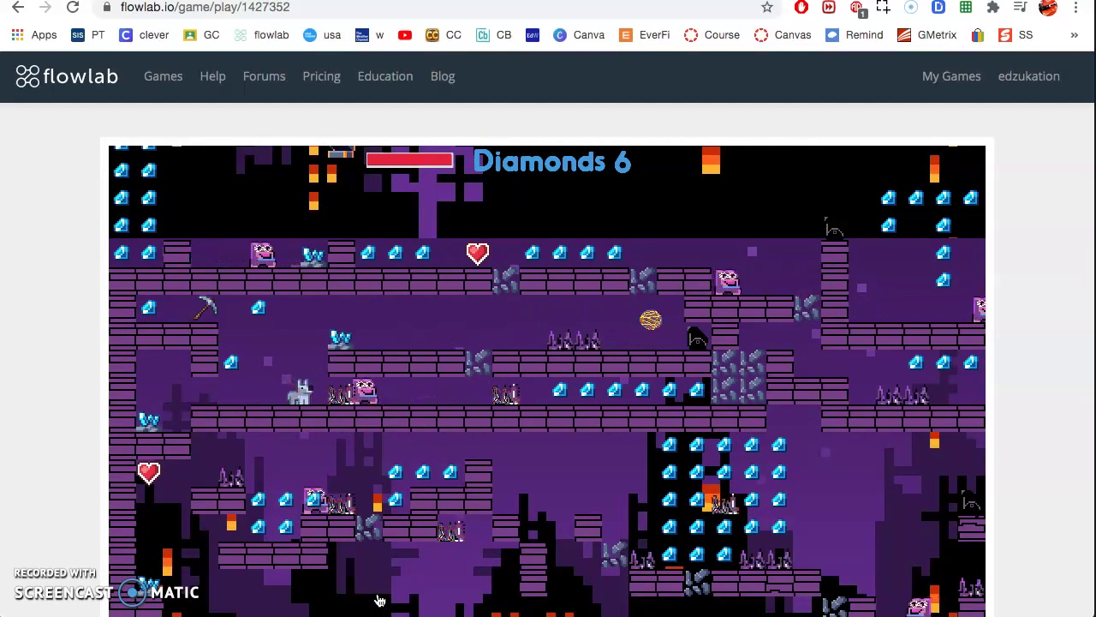
- Jump and move the doggy back and forth near the spikes to test the pickaxe swing, and return to the editor
{"action": "key", "text": "space"}
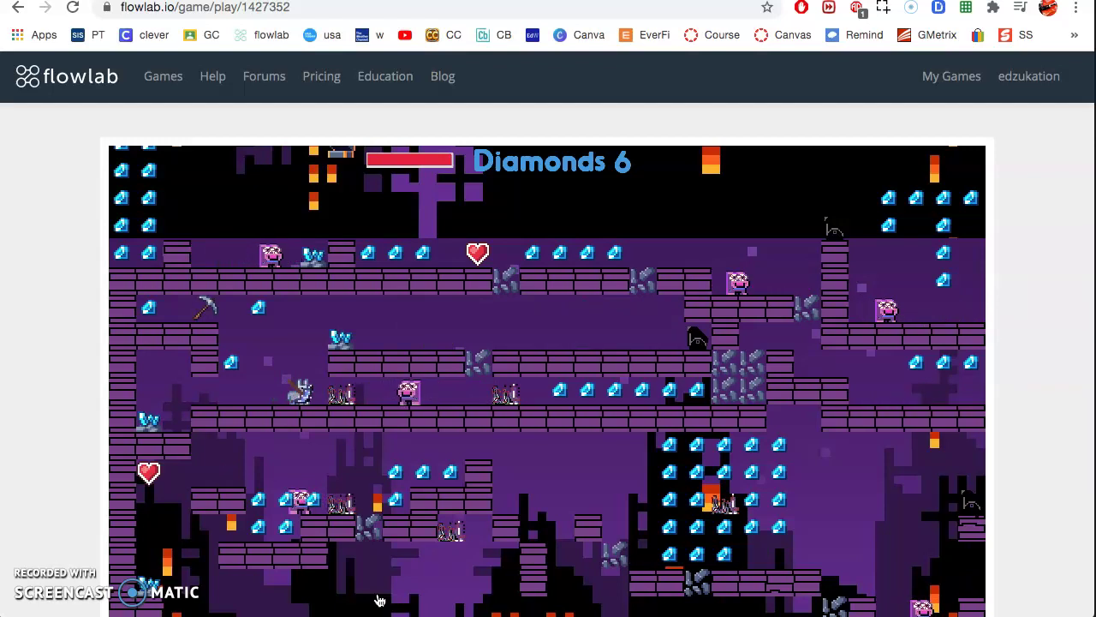
{"action": "key", "text": "Right"}
{"action": "key", "text": "Left"}
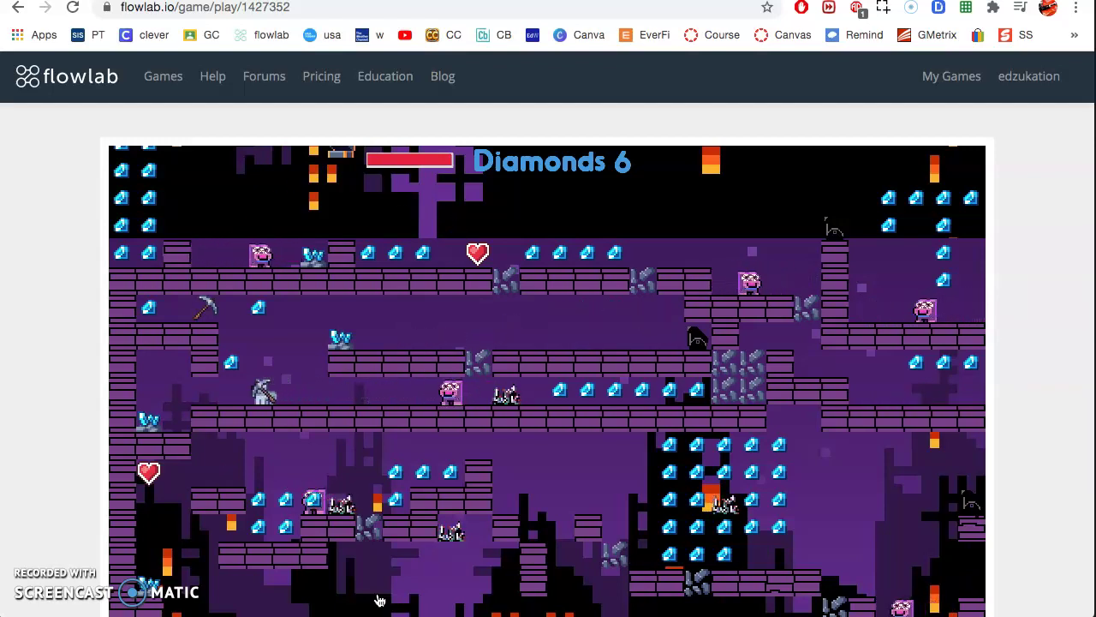
{"action": "key", "text": "Up"}
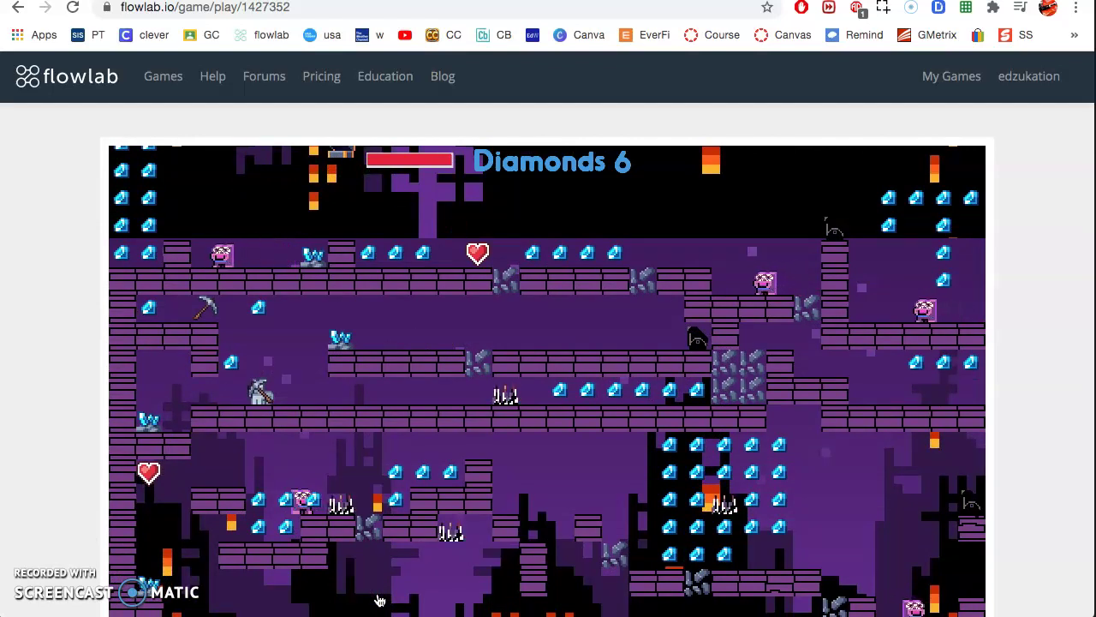
{"action": "key", "text": "Escape"}
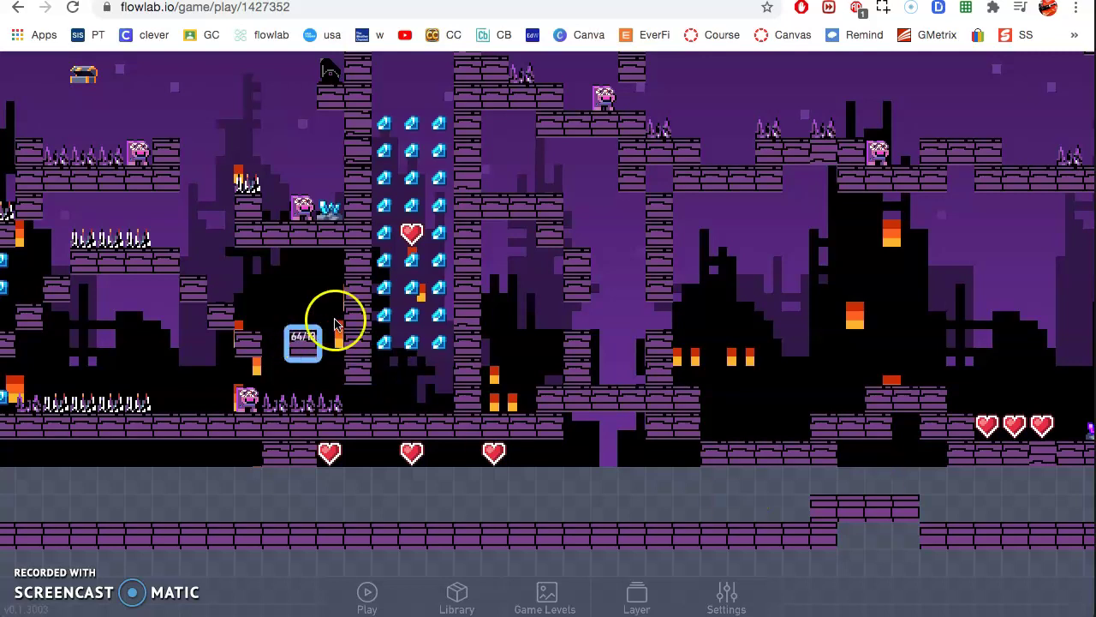
- Open the disappearing purple block in the wall beside the diamond columns for editing
{"action": "mouse_move", "coordinate": [449, 248]}
{"action": "left_mouse_down"}
{"action": "mouse_move", "coordinate": [524, 214]}
{"action": "mouse_move", "coordinate": [474, 179]}
{"action": "mouse_move", "coordinate": [519, 180]}
{"action": "mouse_move", "coordinate": [503, 154]}
{"action": "mouse_move", "coordinate": [635, 187]}
{"action": "mouse_move", "coordinate": [620, 198]}
{"action": "mouse_move", "coordinate": [502, 154]}
{"action": "mouse_move", "coordinate": [469, 182]}
{"action": "left_mouse_up"}
{"action": "left_click", "coordinate": [472, 180]}
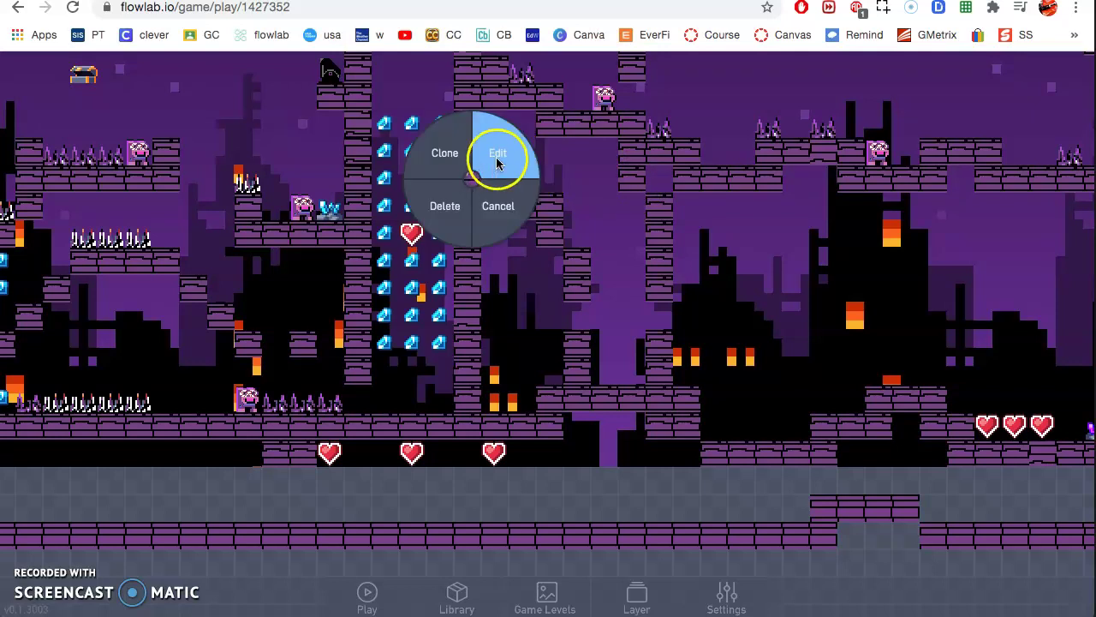
{"action": "left_click", "coordinate": [497, 205]}
{"action": "mouse_move", "coordinate": [497, 205]}
{"action": "left_mouse_down"}
{"action": "mouse_move", "coordinate": [506, 154]}
{"action": "mouse_move", "coordinate": [548, 125]}
{"action": "mouse_move", "coordinate": [520, 149]}
{"action": "mouse_move", "coordinate": [535, 125]}
{"action": "mouse_move", "coordinate": [484, 182]}
{"action": "mouse_move", "coordinate": [467, 181]}
{"action": "left_mouse_up"}
{"action": "left_click", "coordinate": [467, 179]}
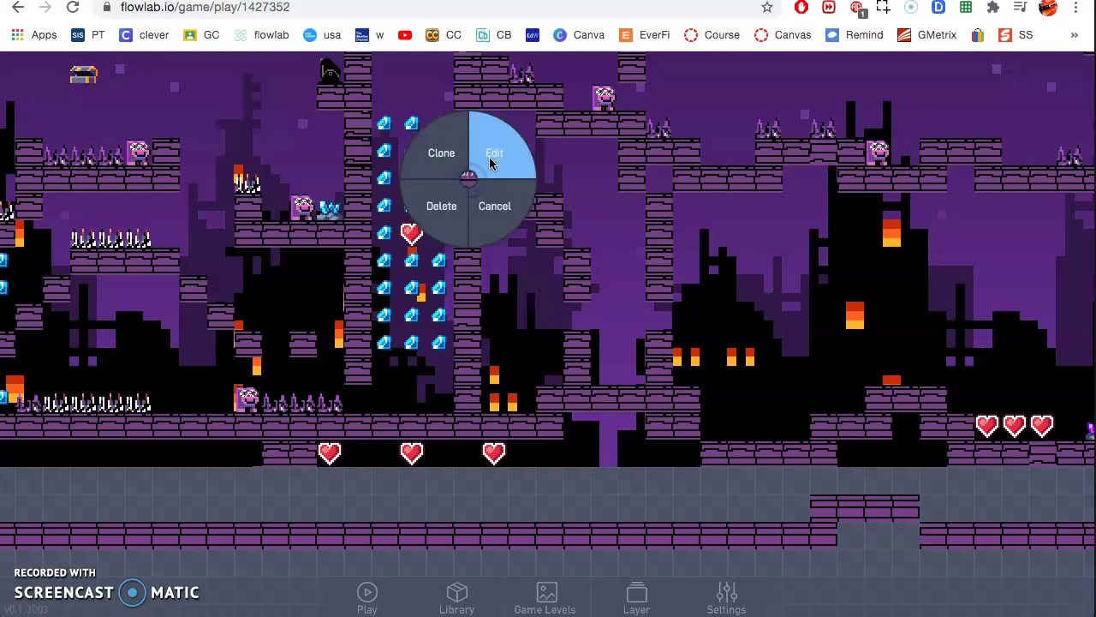
{"action": "left_click", "coordinate": [491, 161]}
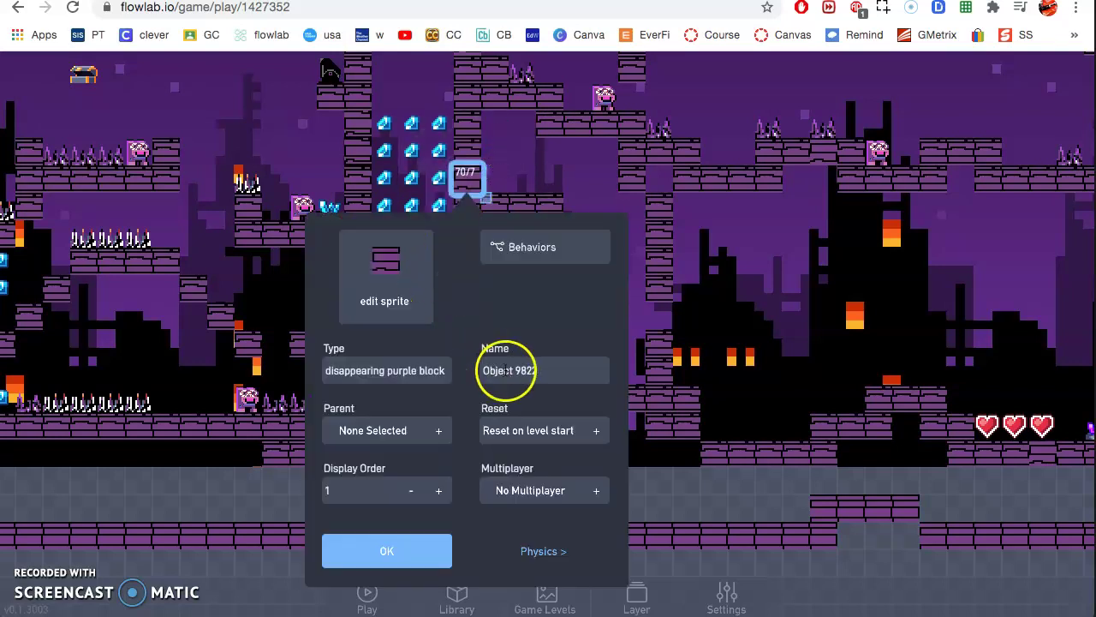
- Check the disappearing purple block's physics settings and open its behaviors
{"action": "left_click", "coordinate": [538, 549]}
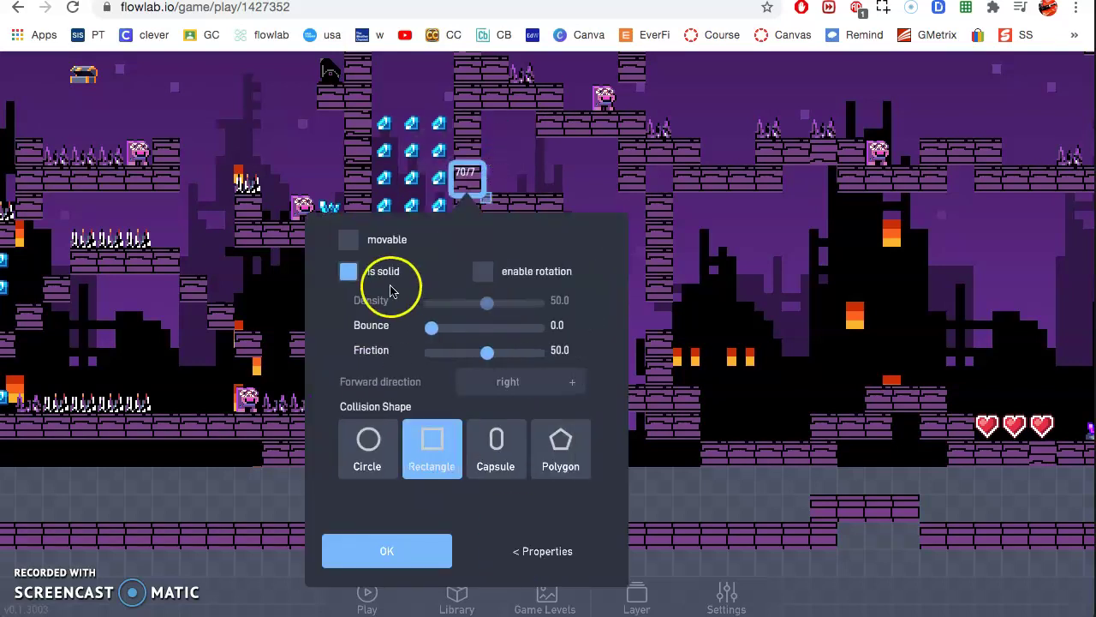
{"action": "left_click", "coordinate": [552, 549]}
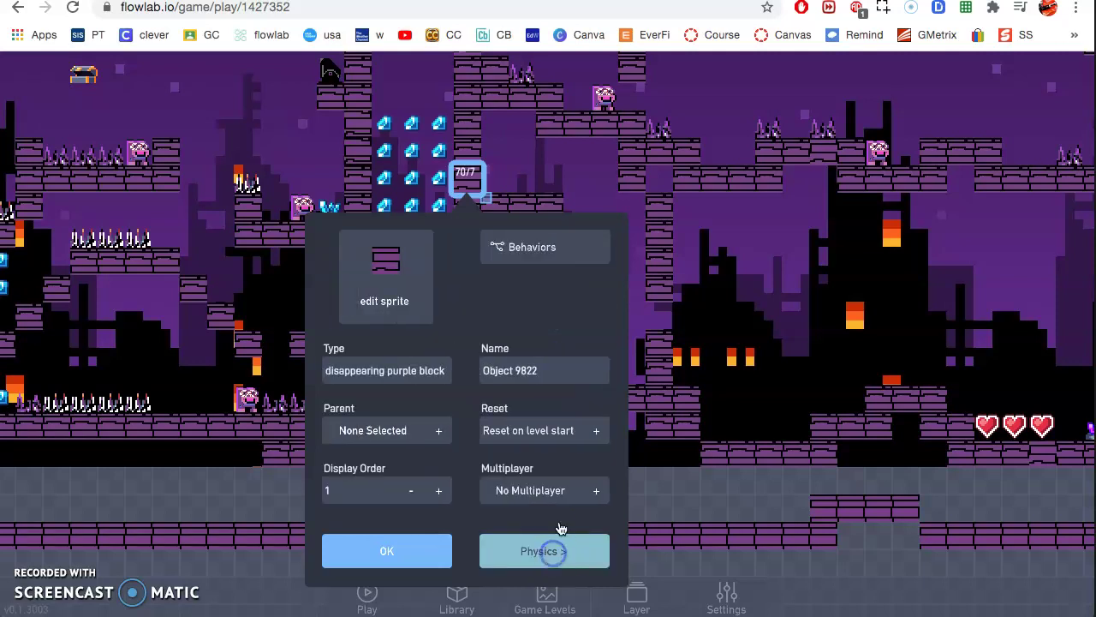
{"action": "left_click", "coordinate": [539, 257]}
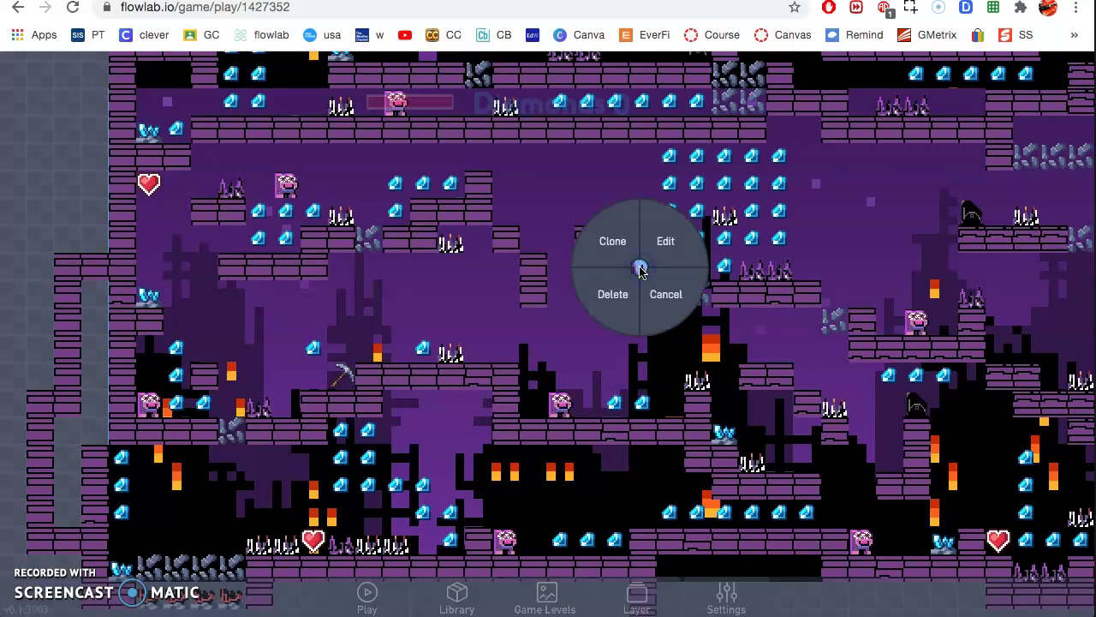
- Open the Disappearing Spike for editing and check its sprite and physics settings
{"action": "left_click", "coordinate": [662, 247]}
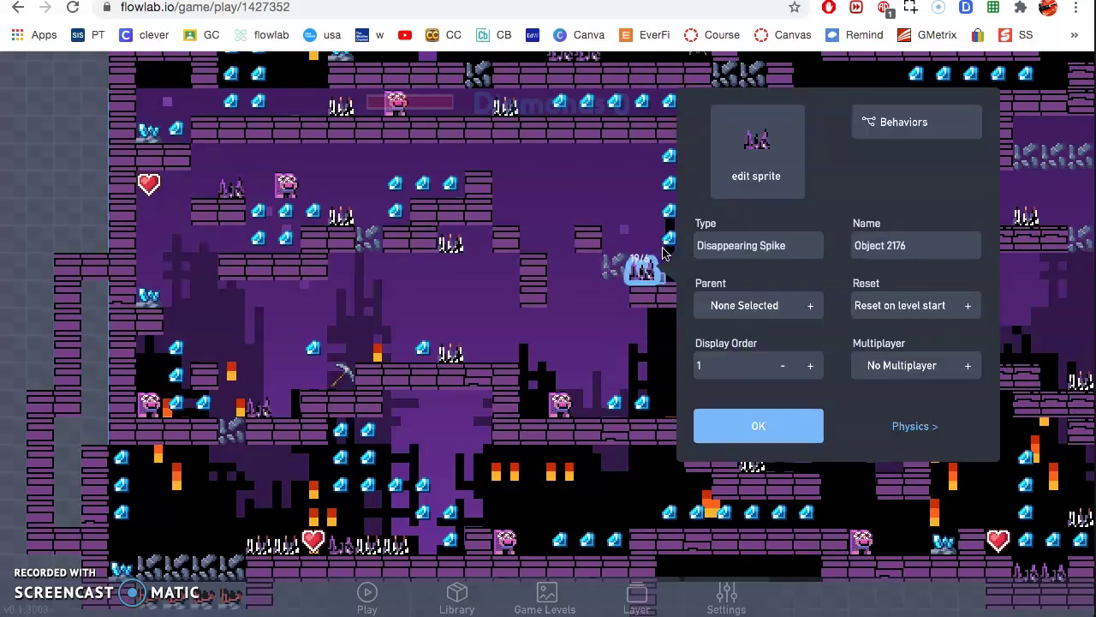
{"action": "left_click", "coordinate": [756, 146]}
{"action": "left_click", "coordinate": [465, 235]}
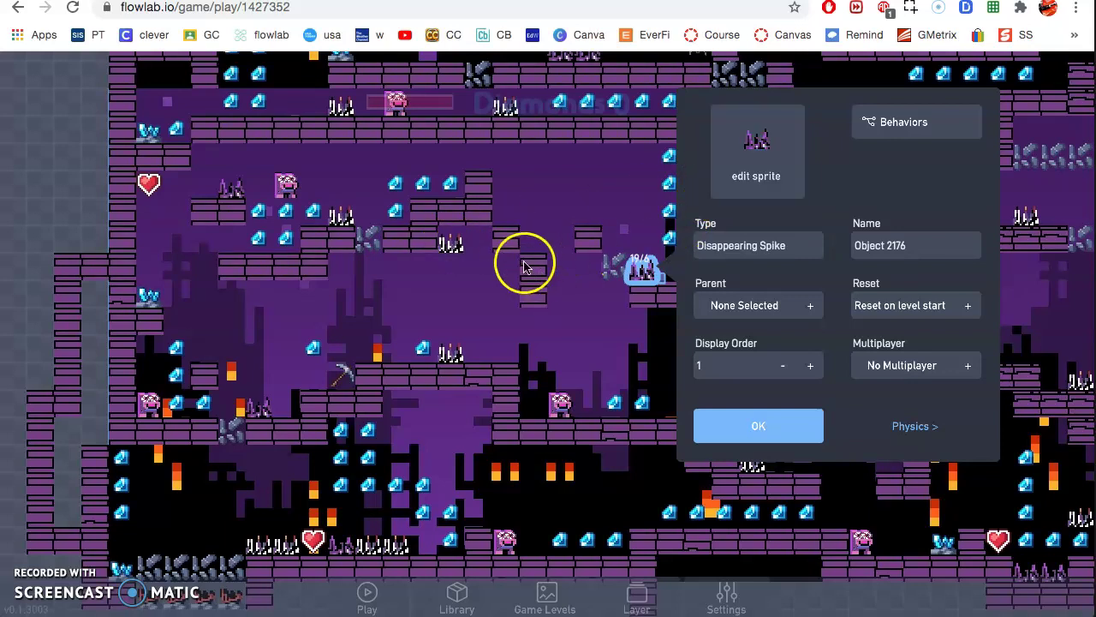
{"action": "left_click", "coordinate": [895, 423]}
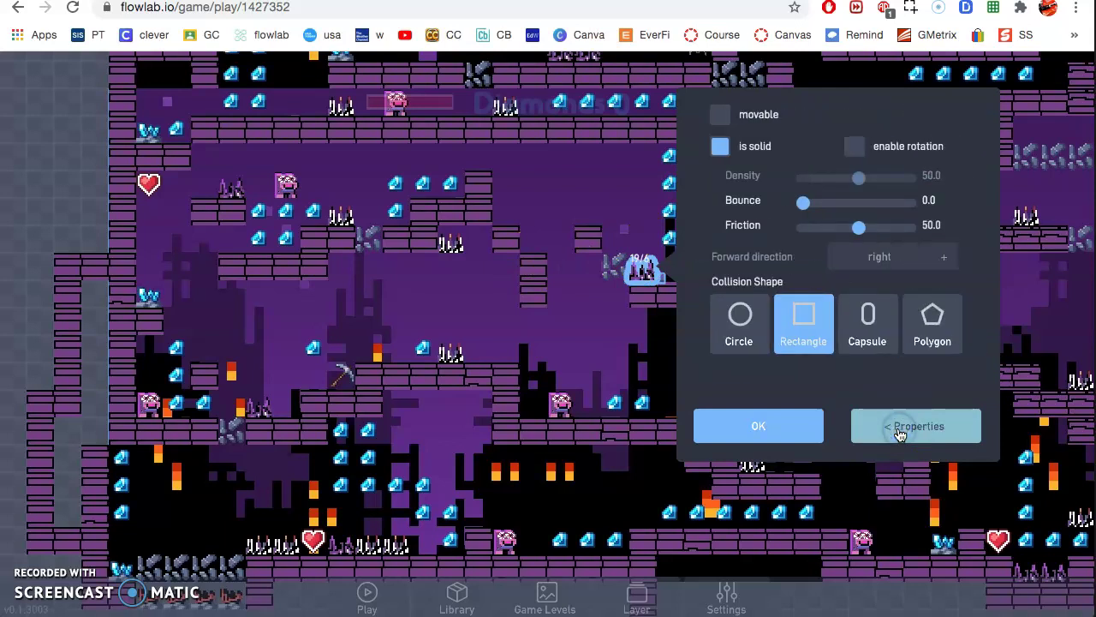
{"action": "left_click", "coordinate": [895, 428]}
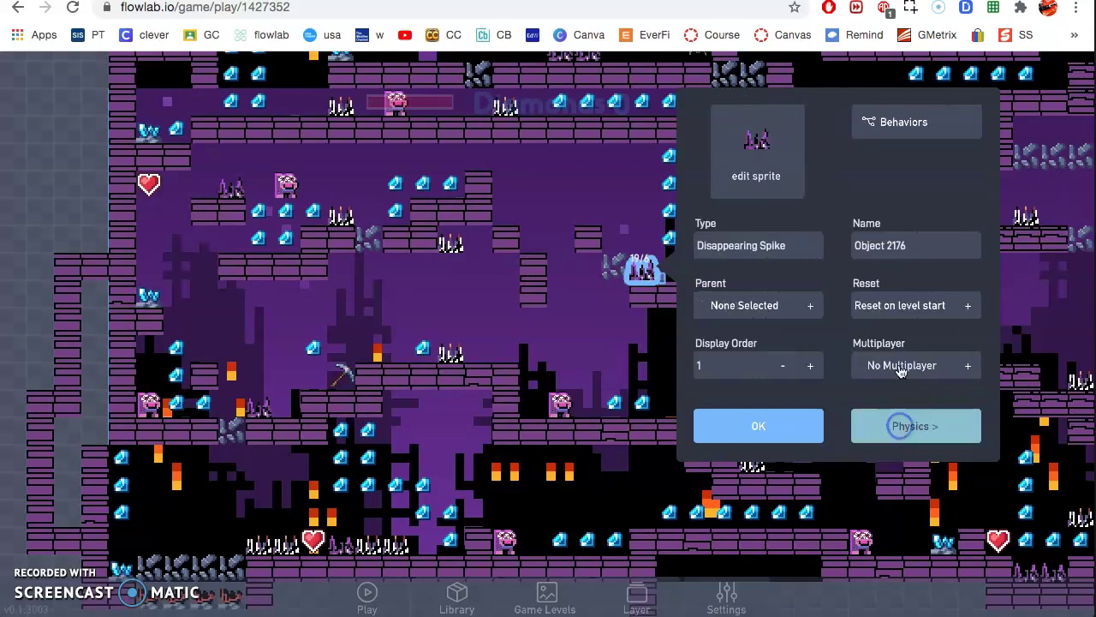
- Open the Disappearing Spike's behaviors and examine the Timer block's delay and repeat settings
{"action": "left_click", "coordinate": [901, 126]}
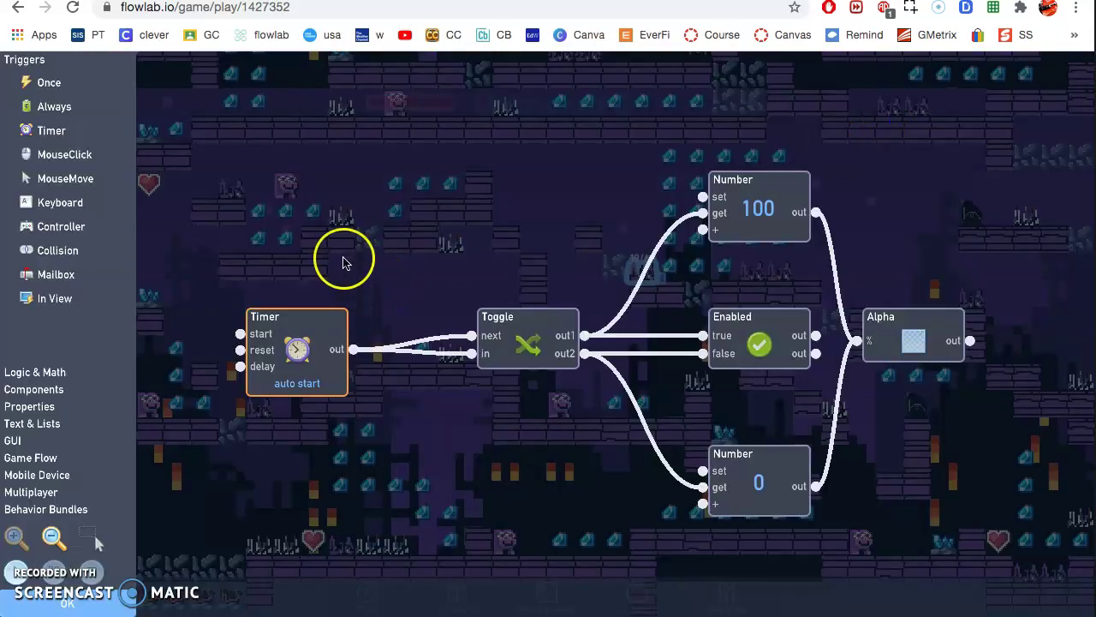
{"action": "left_click", "coordinate": [291, 351]}
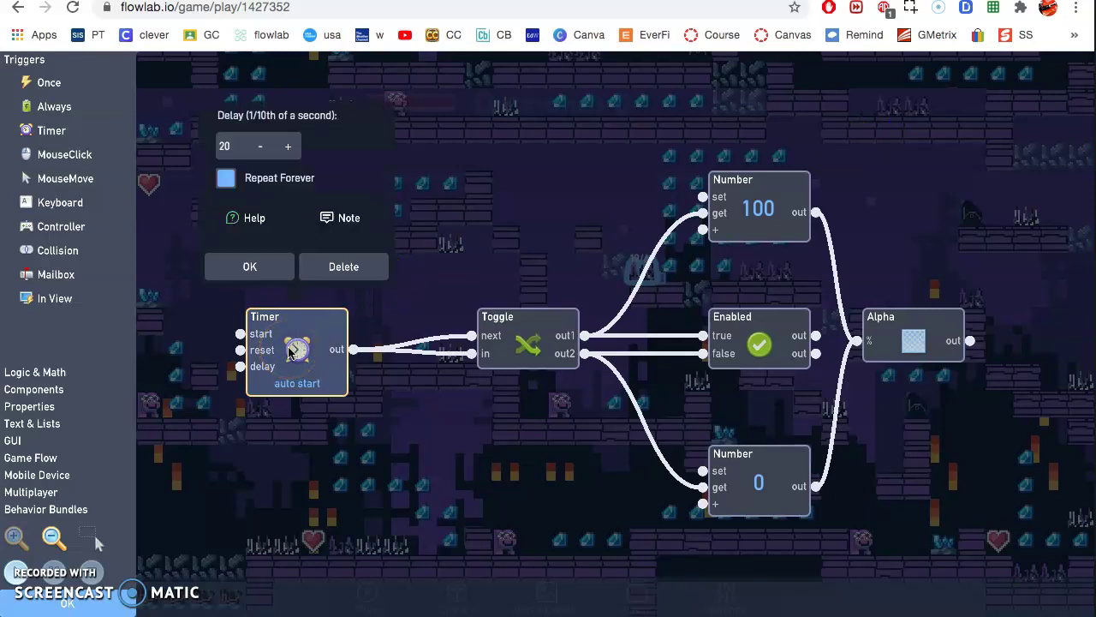
{"action": "left_click", "coordinate": [242, 145]}
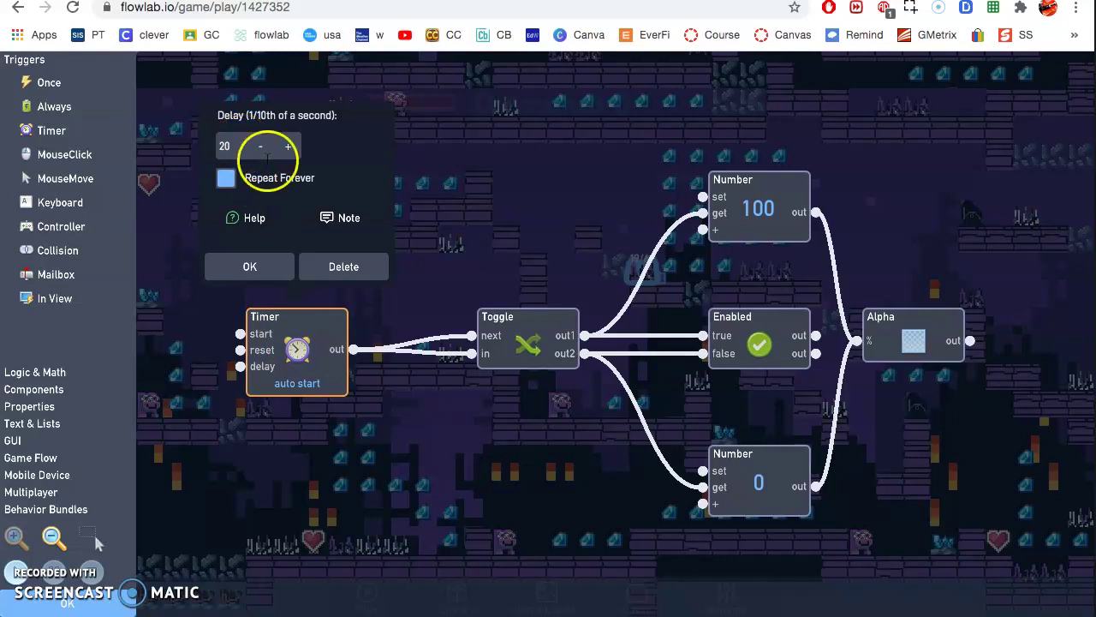
{"action": "left_click", "coordinate": [257, 268]}
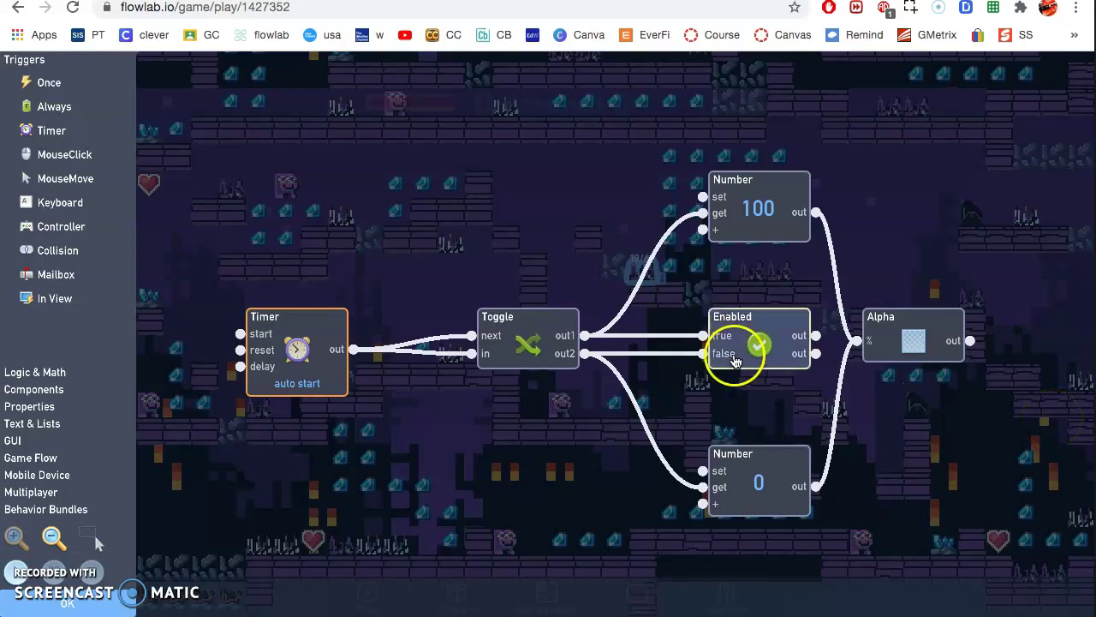
- Check the Toggle block's loop and start options and the settings of the Number block holding 100
{"action": "left_click", "coordinate": [486, 339]}
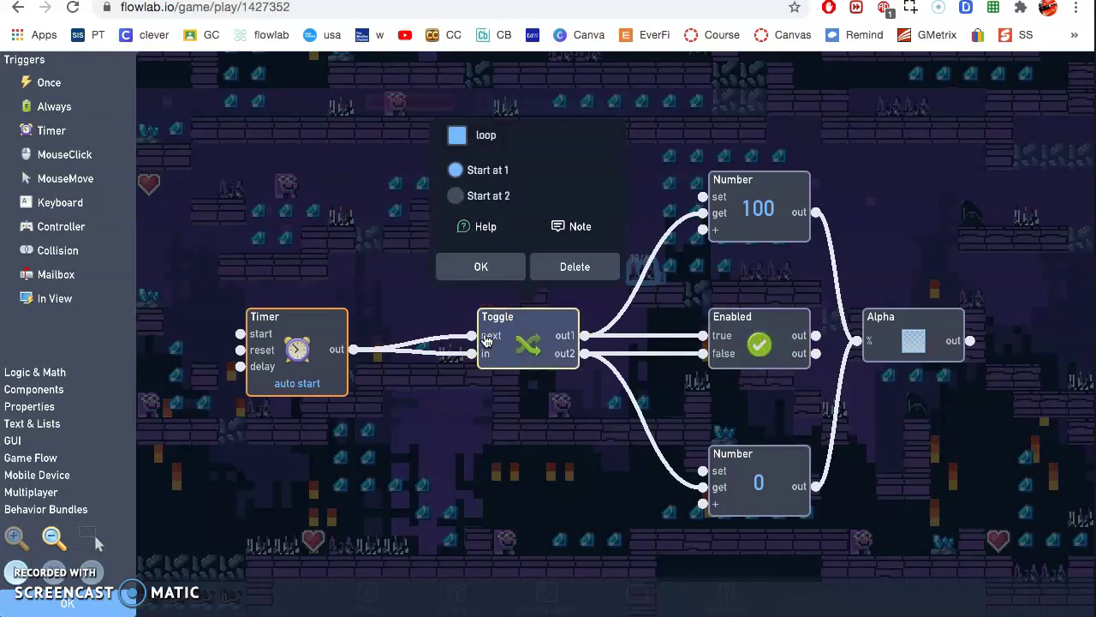
{"action": "left_click", "coordinate": [465, 264]}
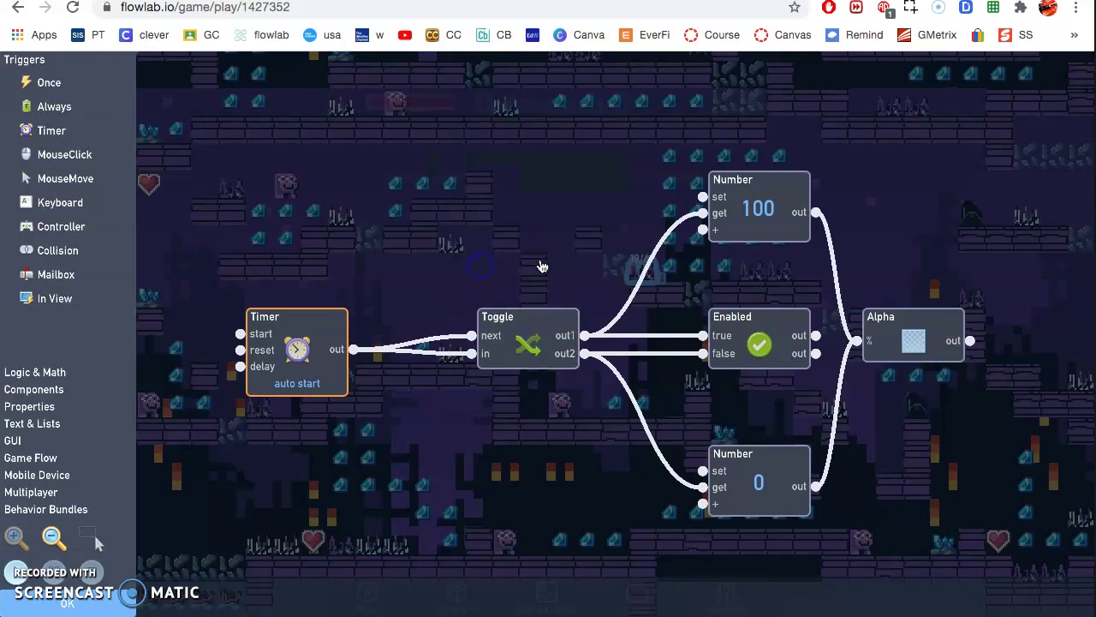
{"action": "left_click", "coordinate": [752, 215]}
{"action": "left_click", "coordinate": [898, 313]}
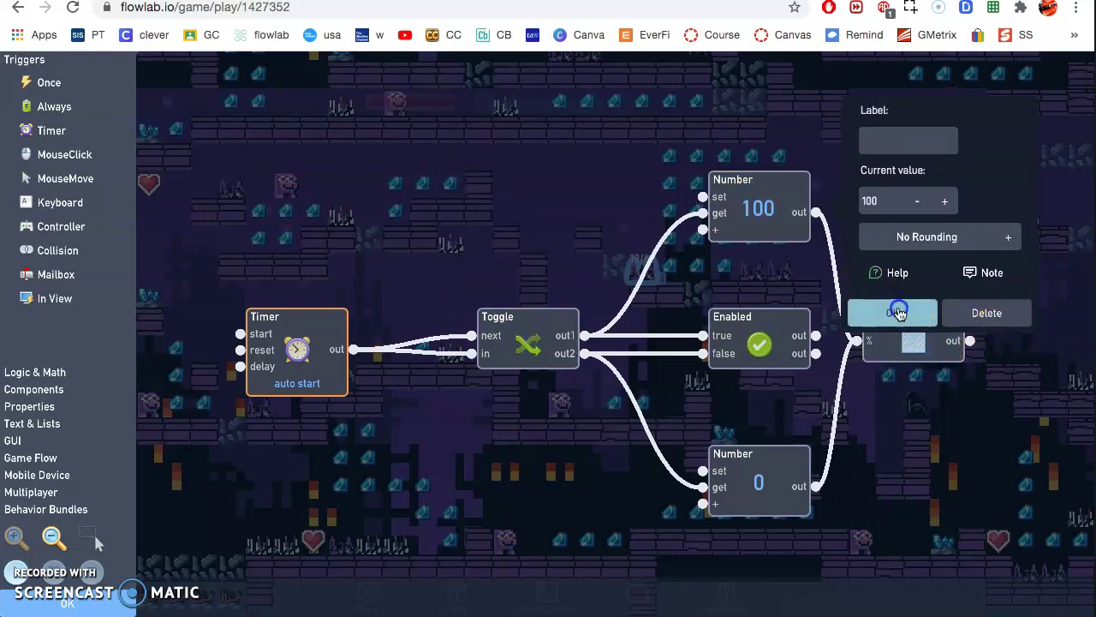
- Check the Enabled and Alpha blocks' options, review the Toggle block's loop setting again, and leave the behaviors
{"action": "left_click", "coordinate": [754, 334]}
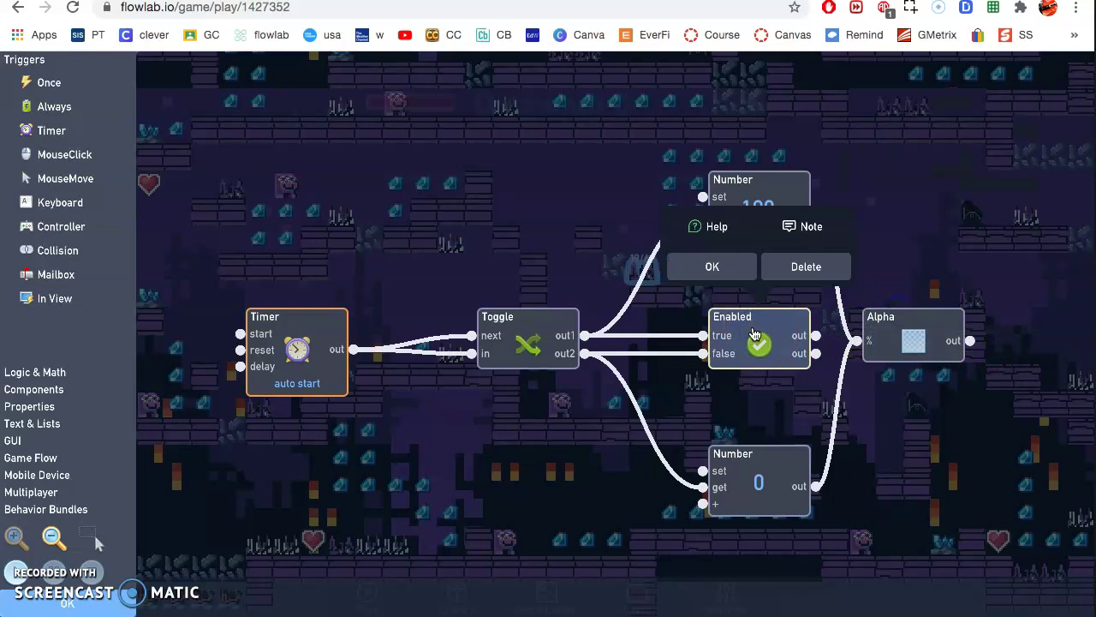
{"action": "left_click", "coordinate": [712, 267]}
{"action": "left_click", "coordinate": [908, 334]}
{"action": "left_click", "coordinate": [870, 262]}
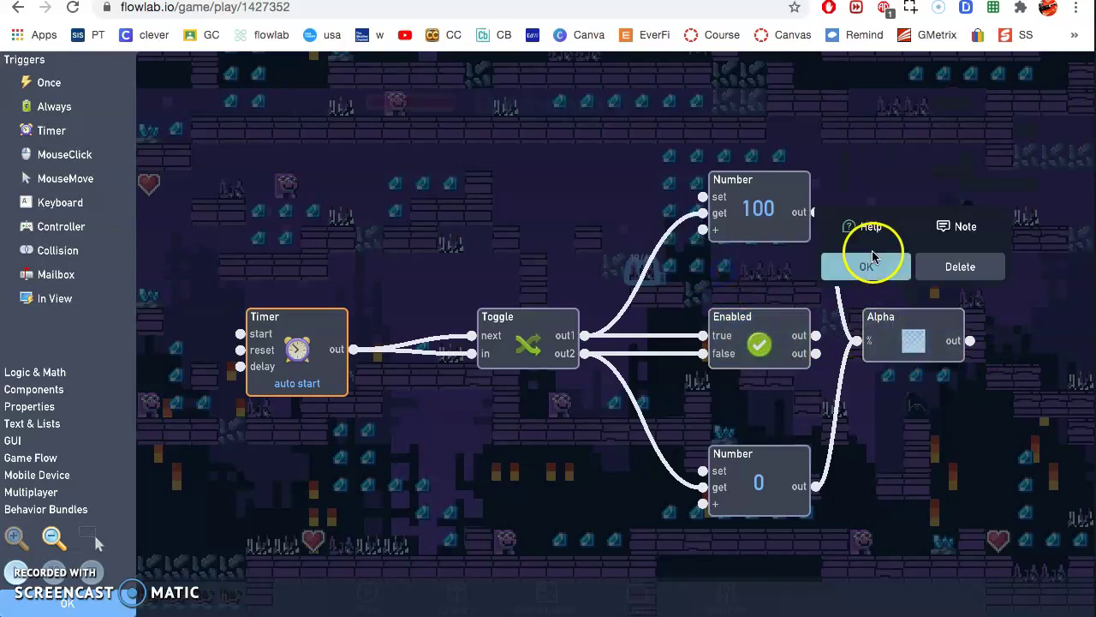
{"action": "left_click", "coordinate": [507, 345]}
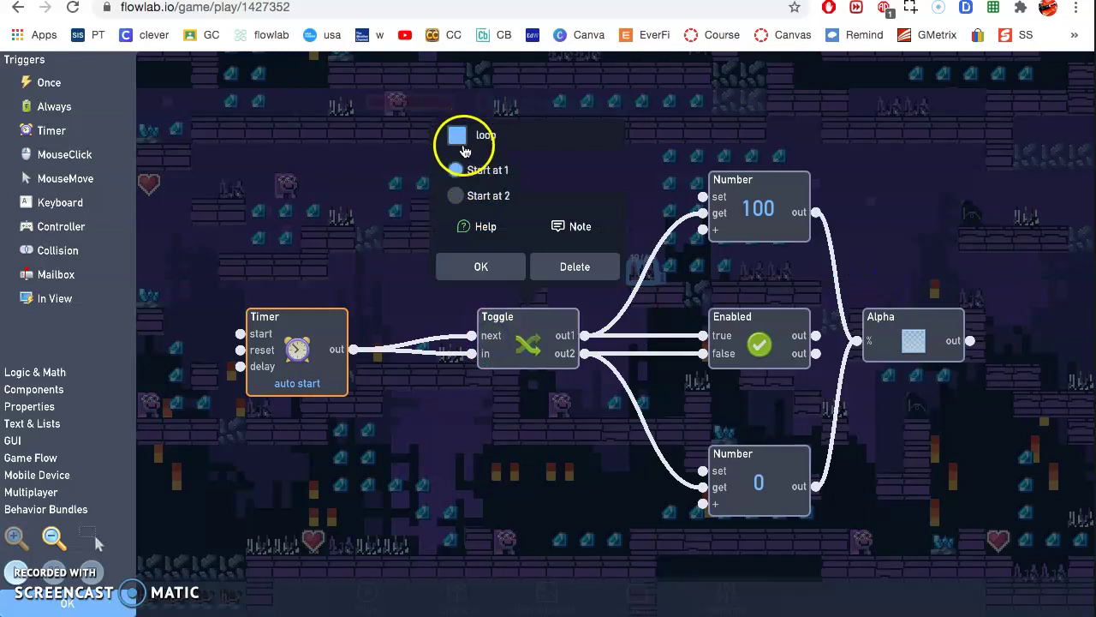
{"action": "left_click", "coordinate": [476, 269]}
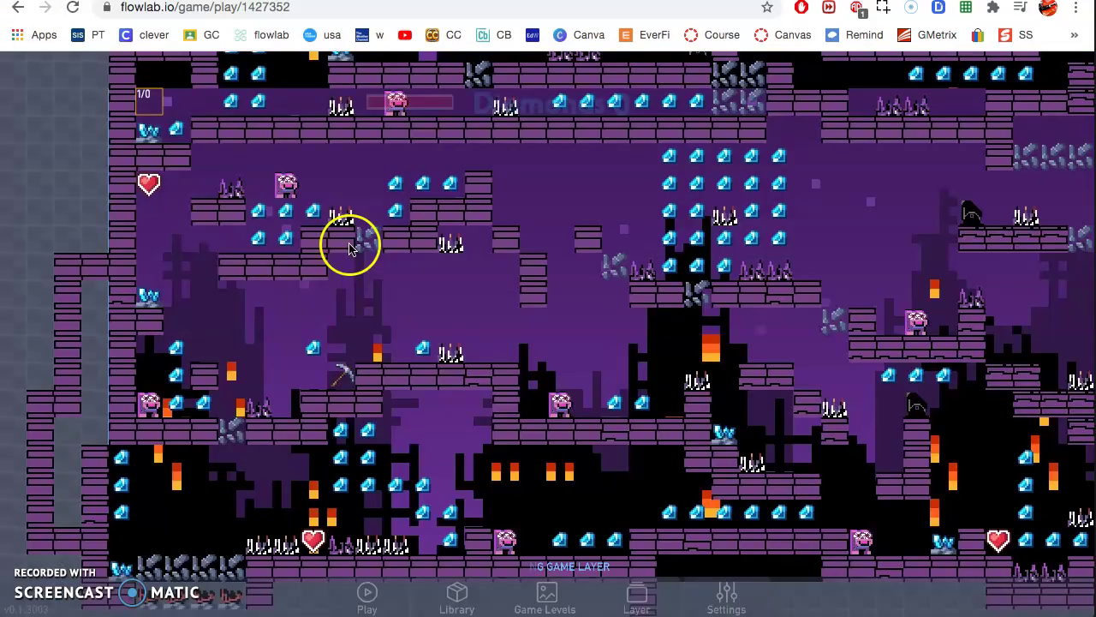
- Open the properties of the regular Spikes object on the ledge beside the pickaxe
{"action": "mouse_move", "coordinate": [349, 247]}
{"action": "left_mouse_down"}
{"action": "mouse_move", "coordinate": [380, 240]}
{"action": "mouse_move", "coordinate": [433, 343]}
{"action": "mouse_move", "coordinate": [451, 353]}
{"action": "left_mouse_up"}
{"action": "left_click", "coordinate": [484, 324]}
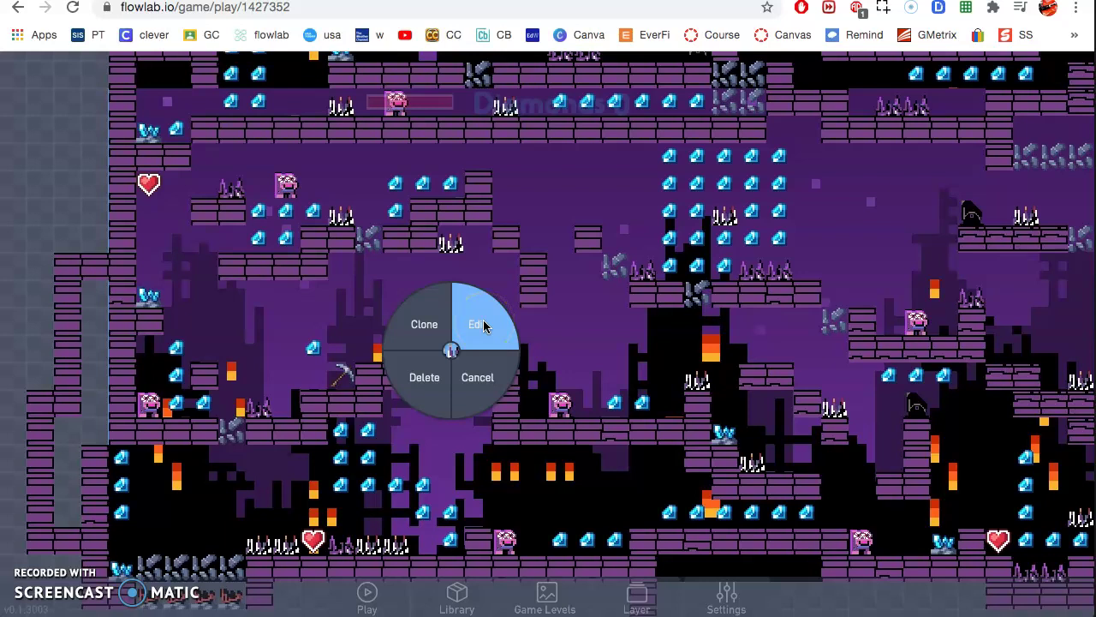
{"action": "left_click", "coordinate": [484, 324]}
{"action": "left_click", "coordinate": [533, 270]}
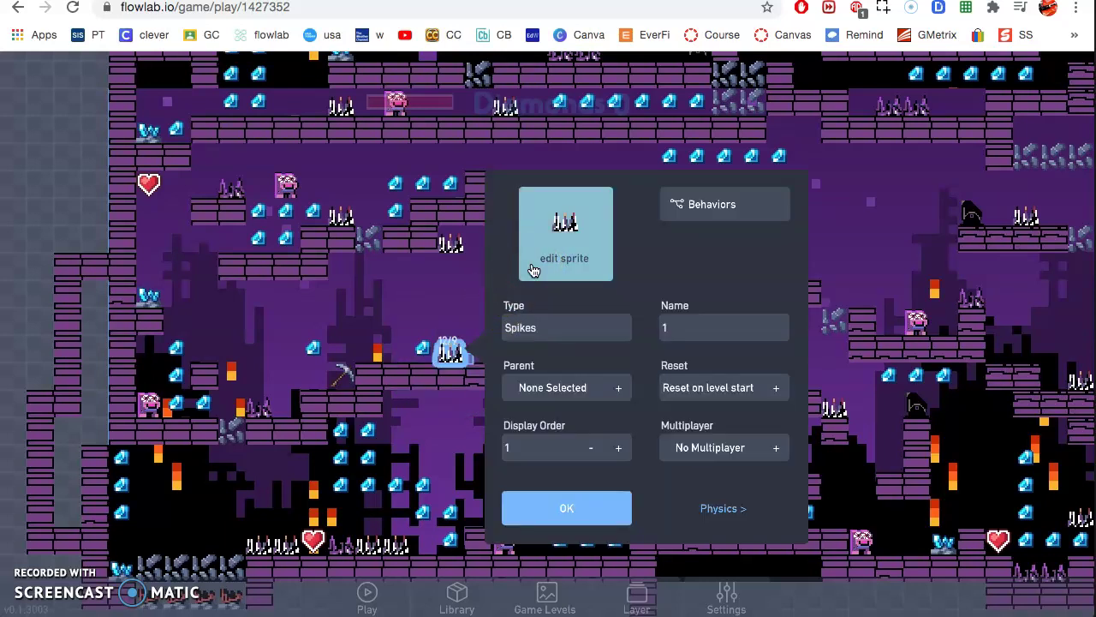
- Open the Spikes sprite in the sprite editor and load its drip animation
{"action": "left_click", "coordinate": [553, 241]}
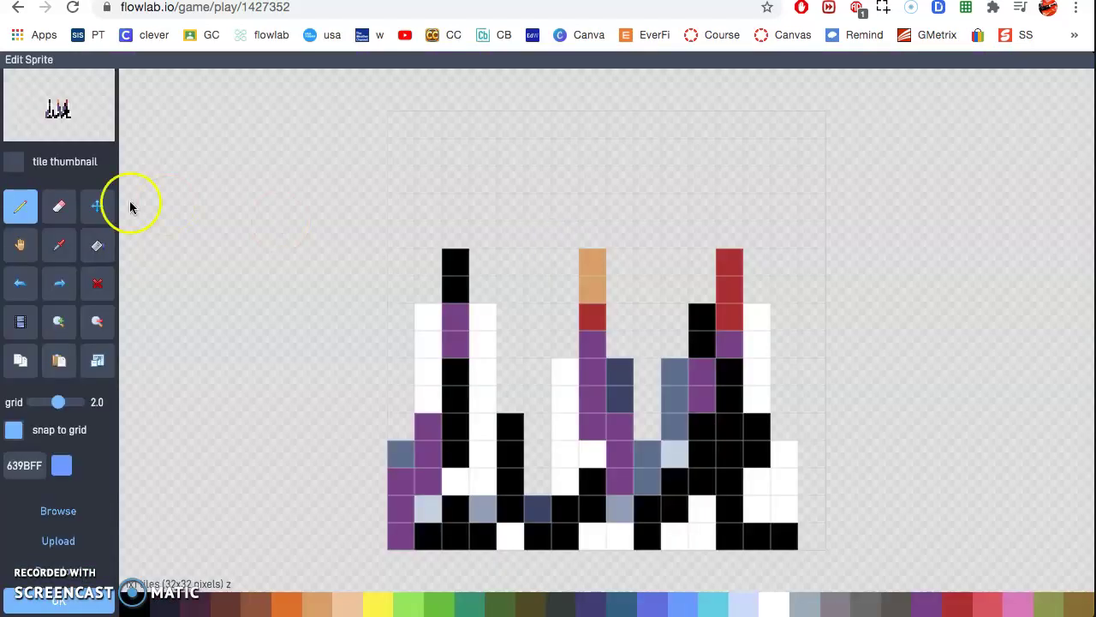
{"action": "left_click", "coordinate": [19, 323]}
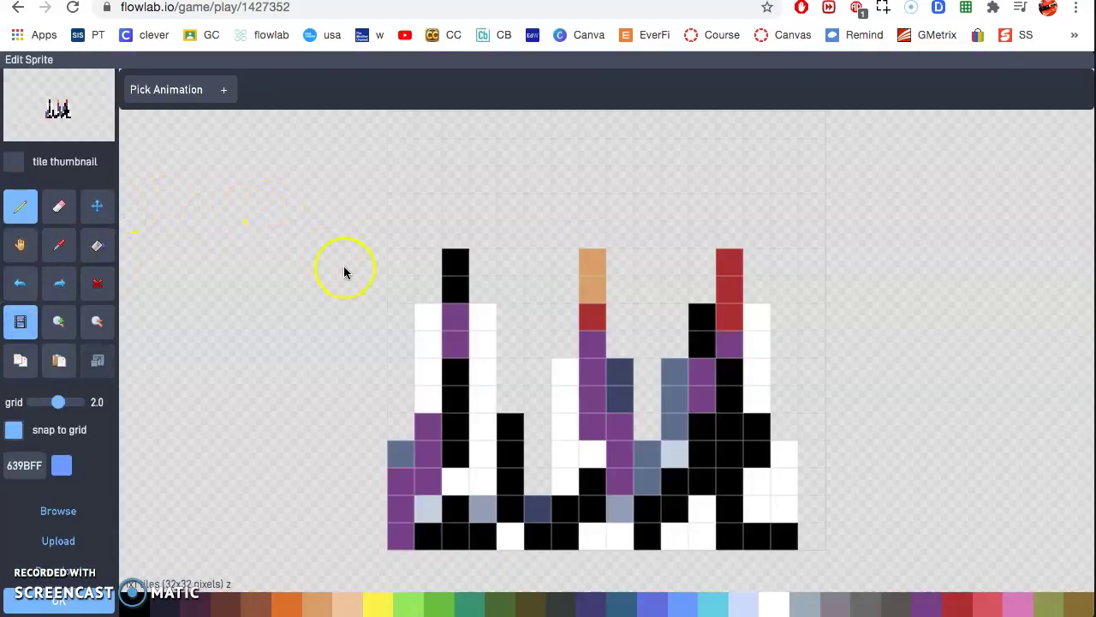
{"action": "left_click", "coordinate": [186, 89]}
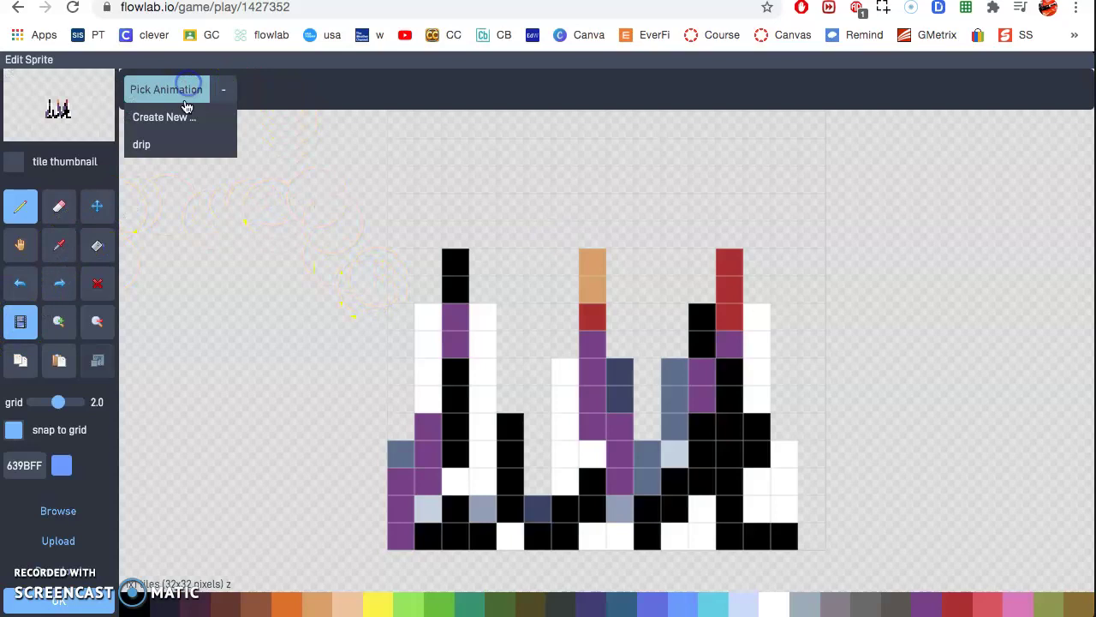
{"action": "left_click", "coordinate": [158, 145]}
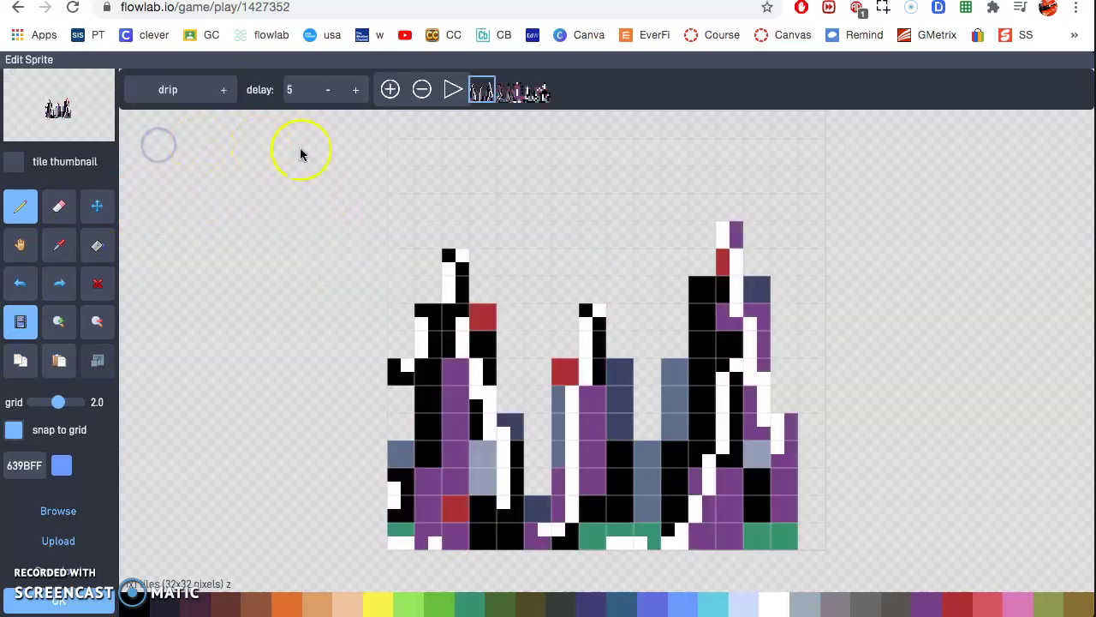
- Review the frames of the Spikes' drip animation, play it, and close the sprite editor and object properties
{"action": "left_click", "coordinate": [514, 89]}
{"action": "left_click", "coordinate": [542, 94]}
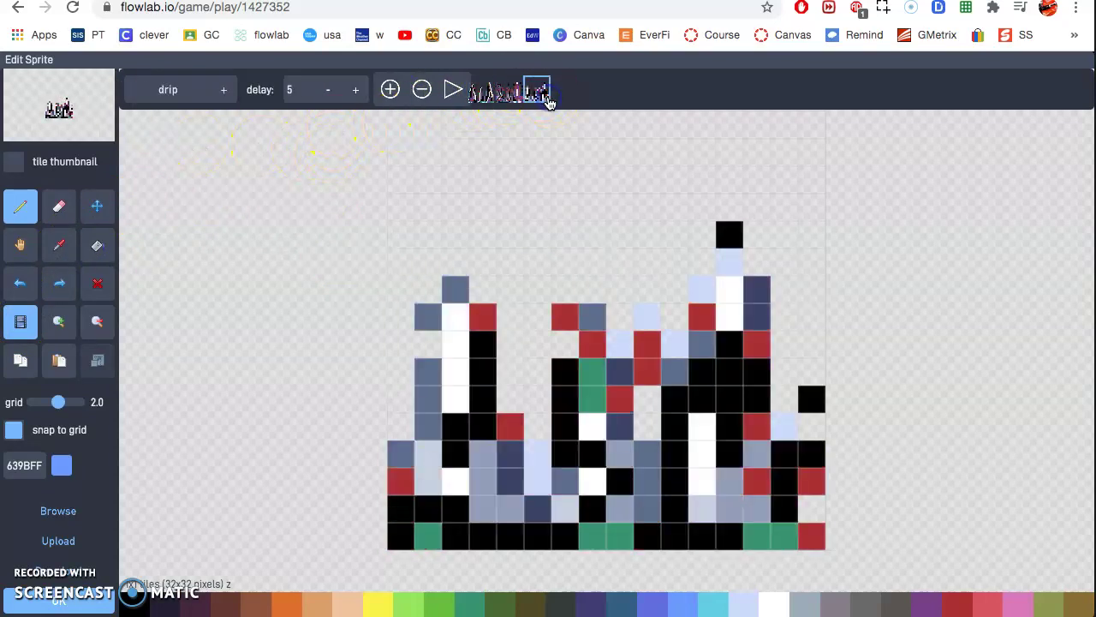
{"action": "left_click", "coordinate": [512, 94]}
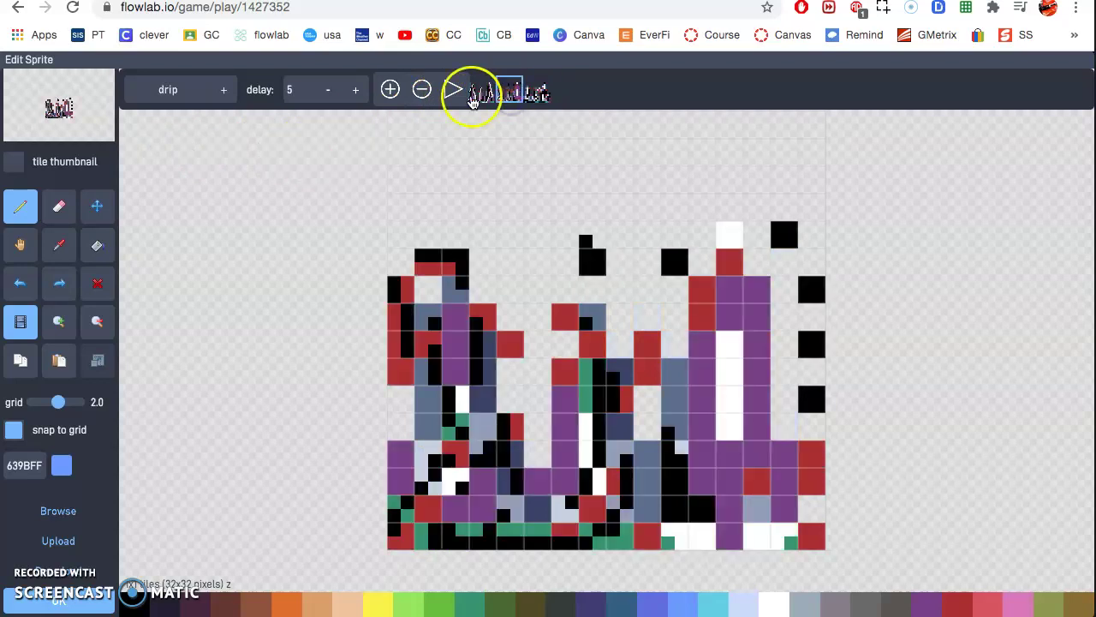
{"action": "left_click", "coordinate": [483, 93]}
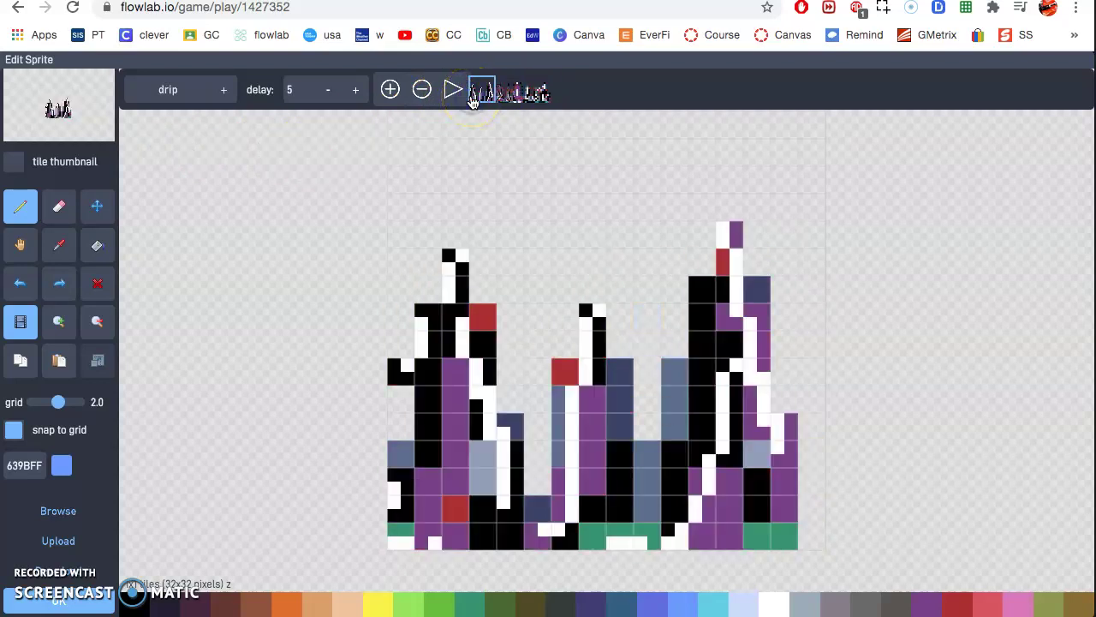
{"action": "left_click", "coordinate": [452, 93]}
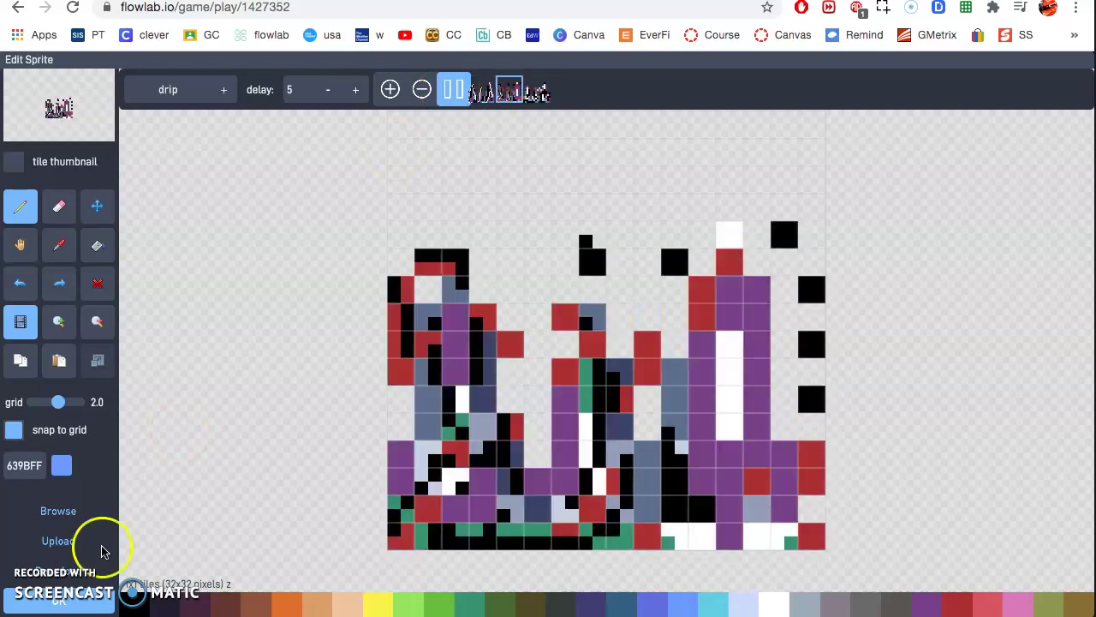
{"action": "left_click", "coordinate": [55, 604]}
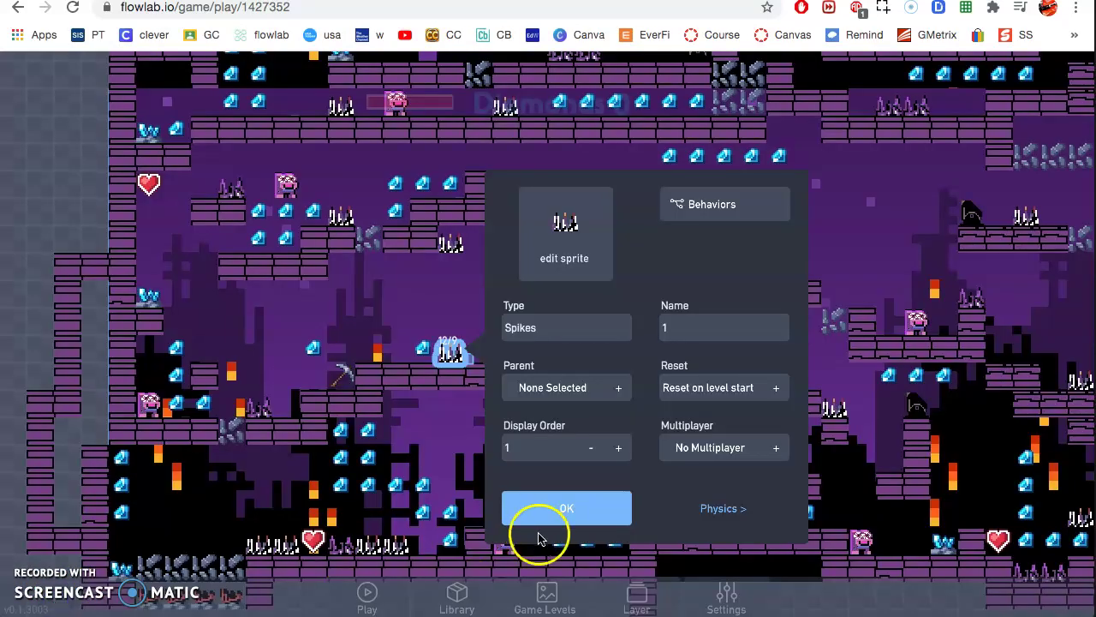
{"action": "left_click", "coordinate": [543, 514]}
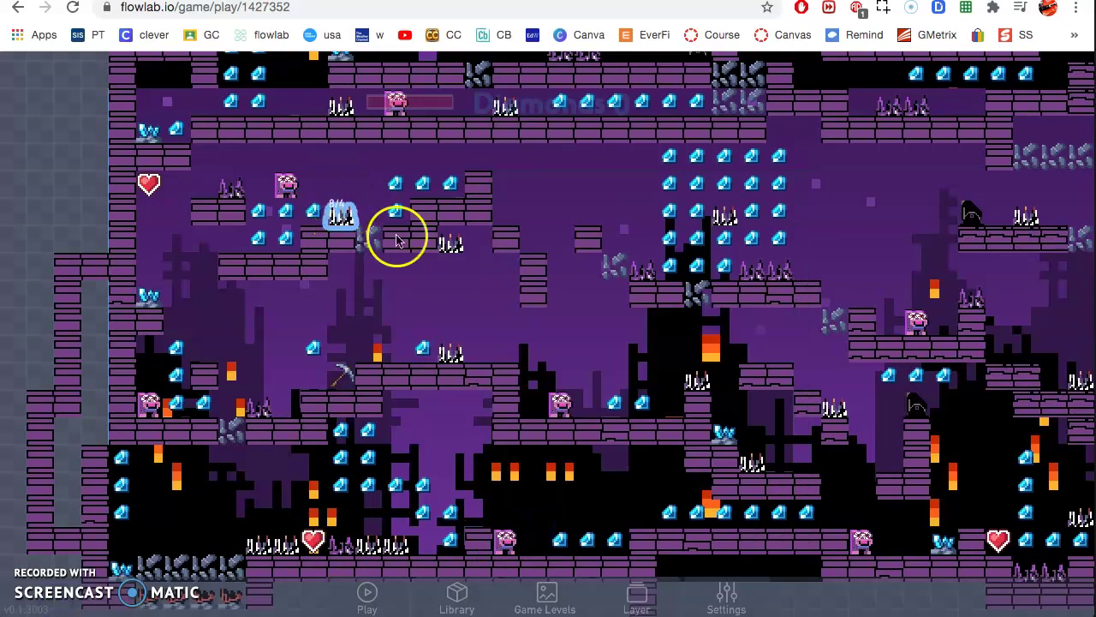
- Run the game to watch the spikes' drip animation in the level, and return to the editor
{"action": "left_click", "coordinate": [367, 591]}
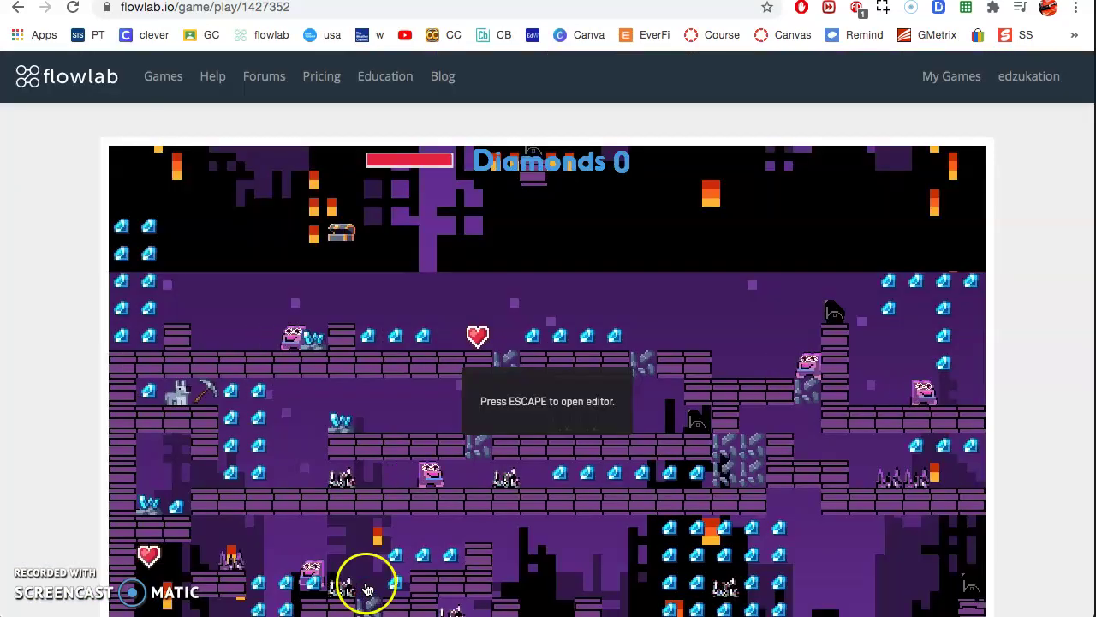
{"action": "mouse_move", "coordinate": [378, 604]}
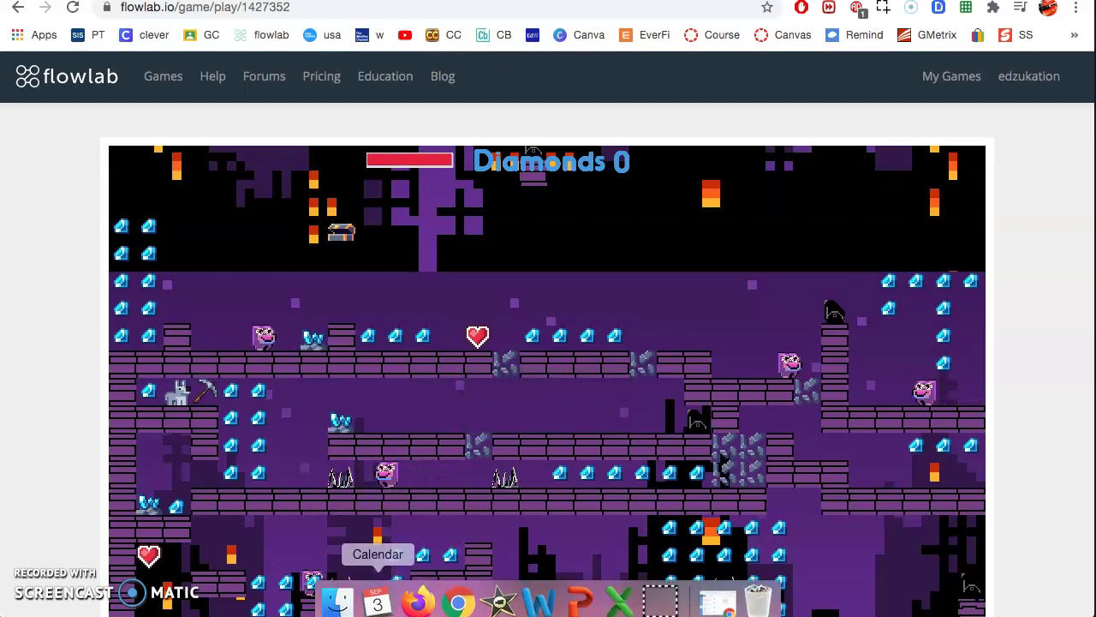
{"action": "left_click", "coordinate": [523, 570]}
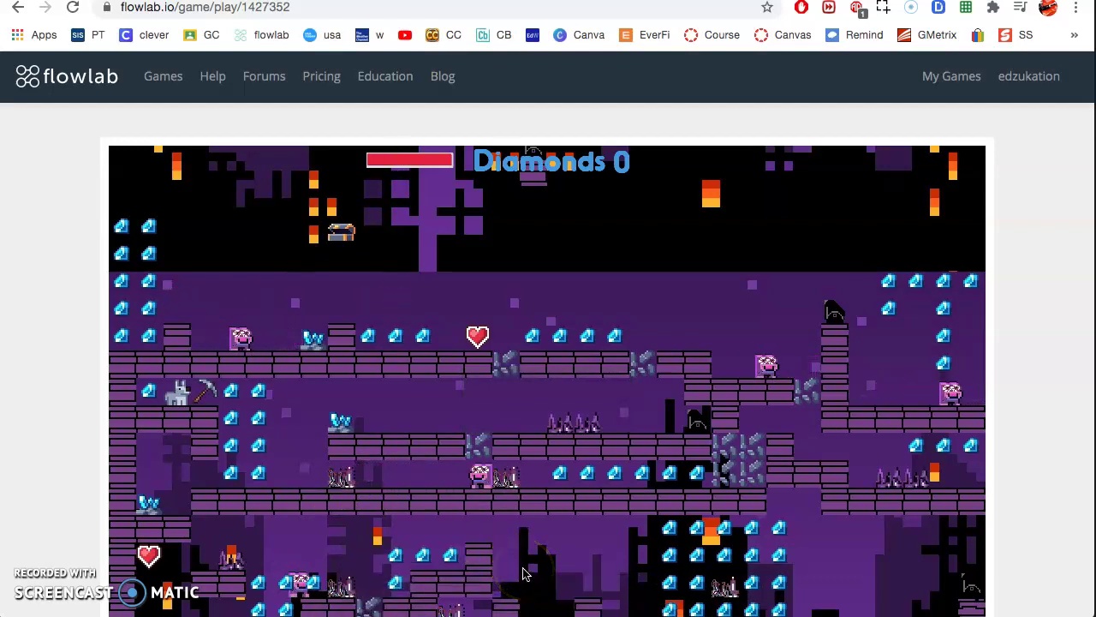
{"action": "left_click", "coordinate": [442, 467]}
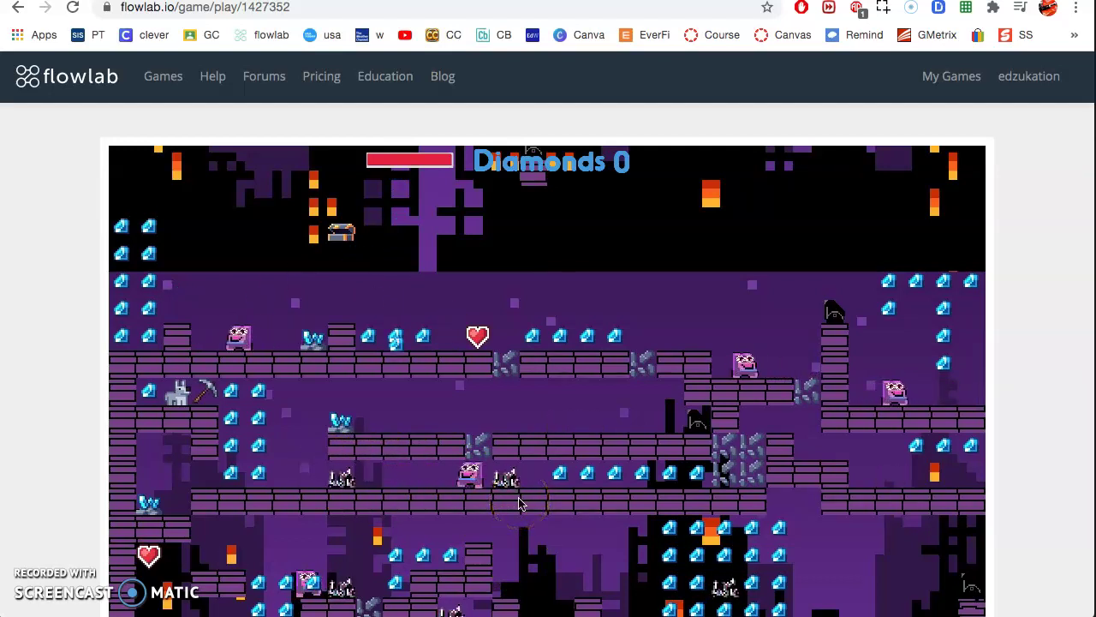
{"action": "left_click", "coordinate": [29, 409]}
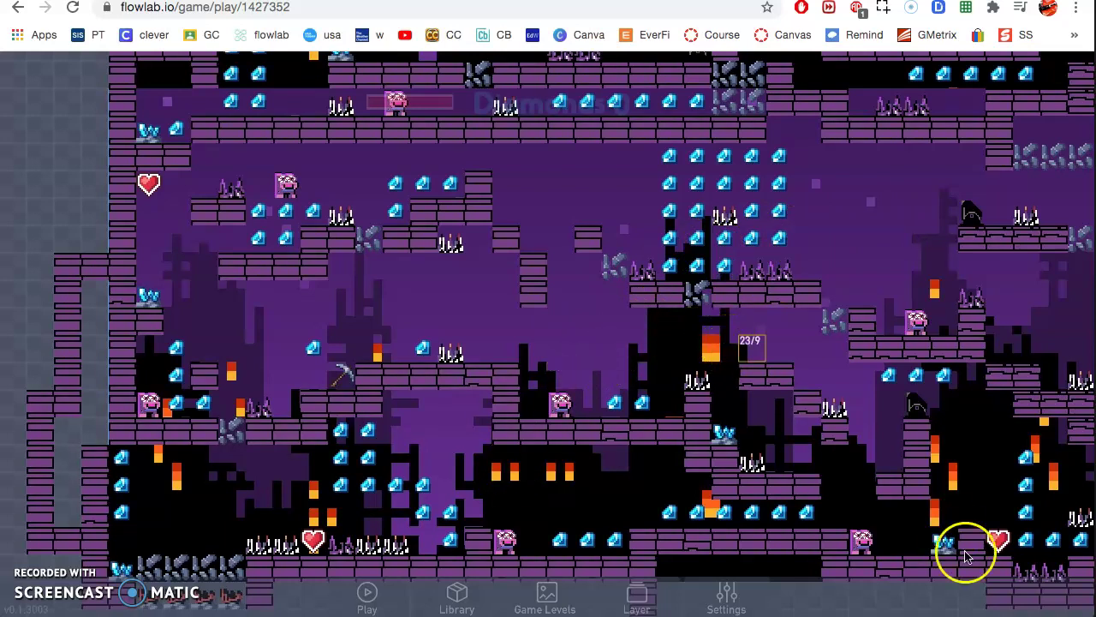
- Examine the city scenery on the Background layer and return to the Game World layer
{"action": "left_click", "coordinate": [638, 600]}
{"action": "left_click", "coordinate": [642, 526]}
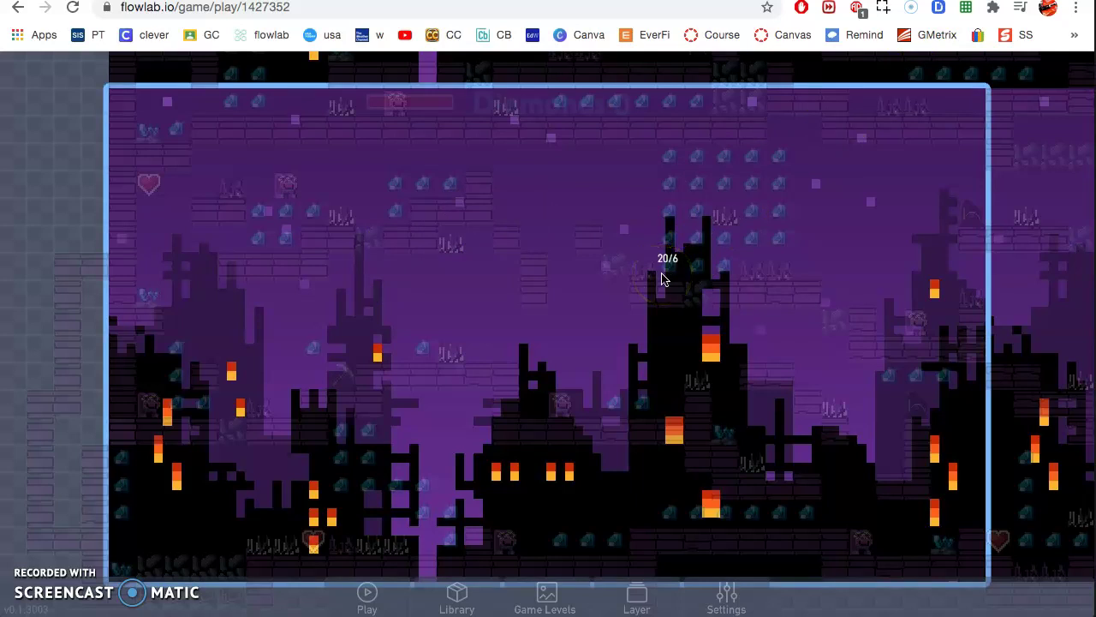
{"action": "mouse_move", "coordinate": [662, 276]}
{"action": "left_mouse_down"}
{"action": "mouse_move", "coordinate": [649, 286]}
{"action": "mouse_move", "coordinate": [694, 306]}
{"action": "left_mouse_up"}
{"action": "left_click", "coordinate": [694, 304]}
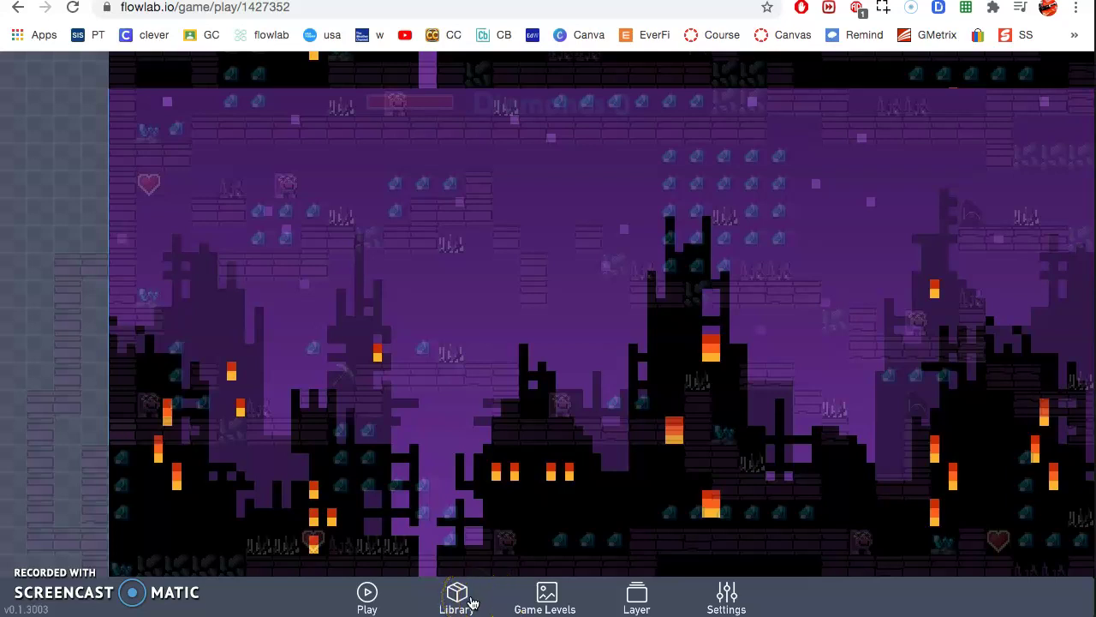
{"action": "left_click", "coordinate": [636, 600]}
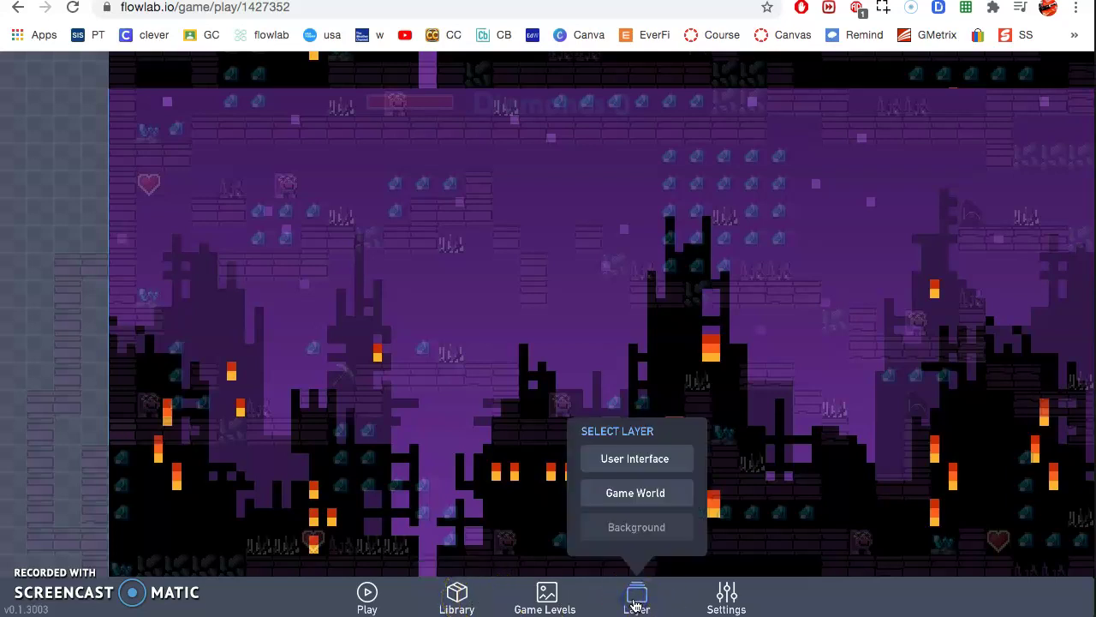
{"action": "left_click", "coordinate": [635, 493]}
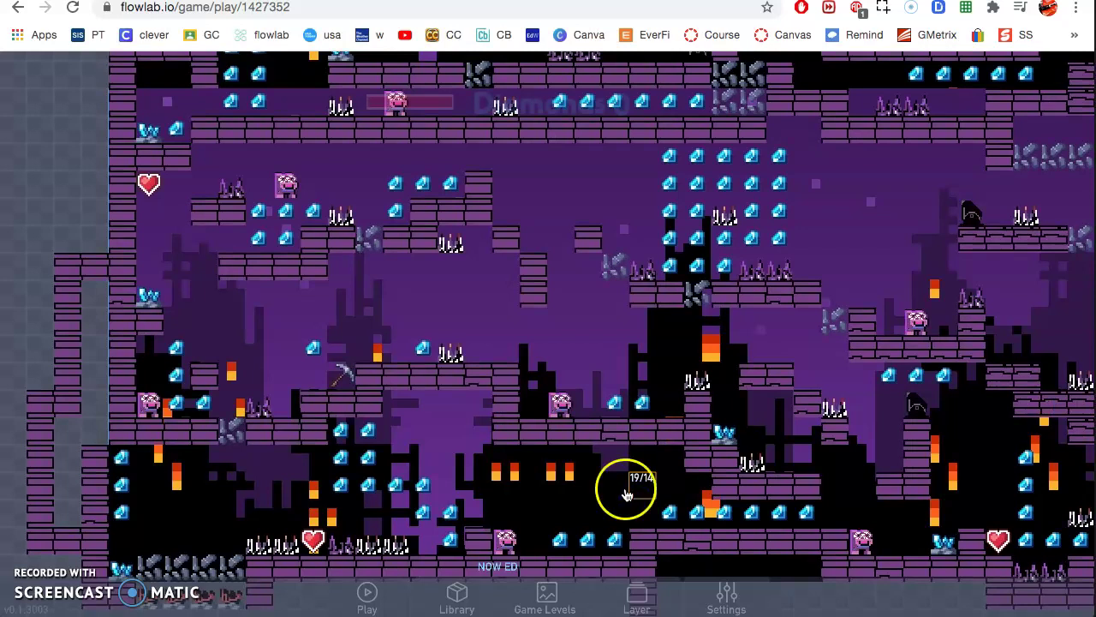
- Create a new object on the Background layer outside the level's left edge and start an image upload for its sprite
{"action": "left_click", "coordinate": [638, 602]}
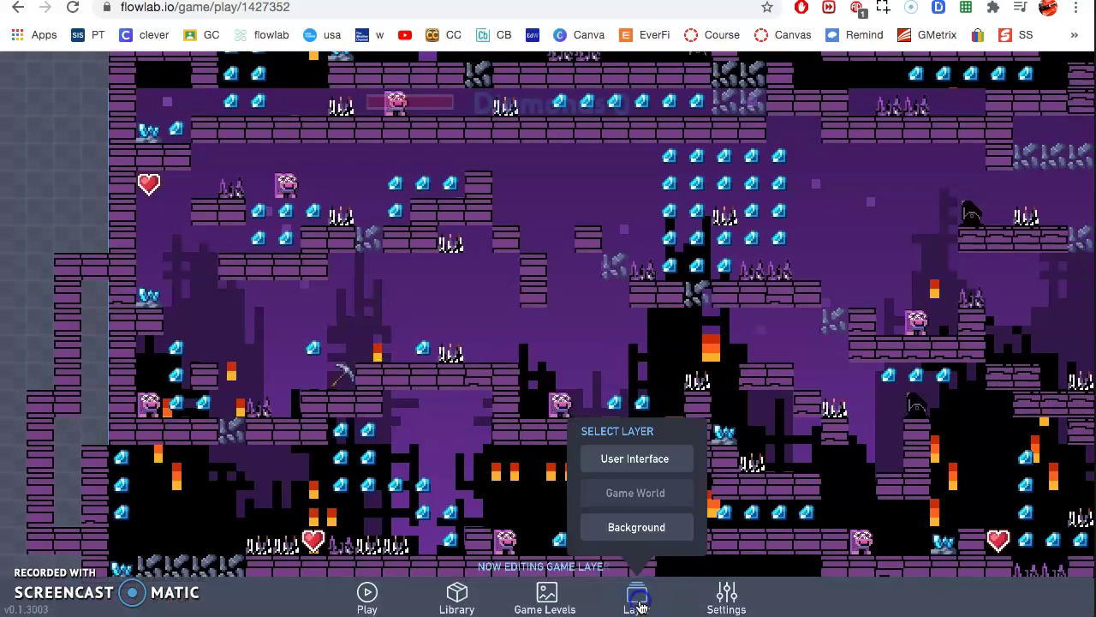
{"action": "left_click", "coordinate": [634, 524]}
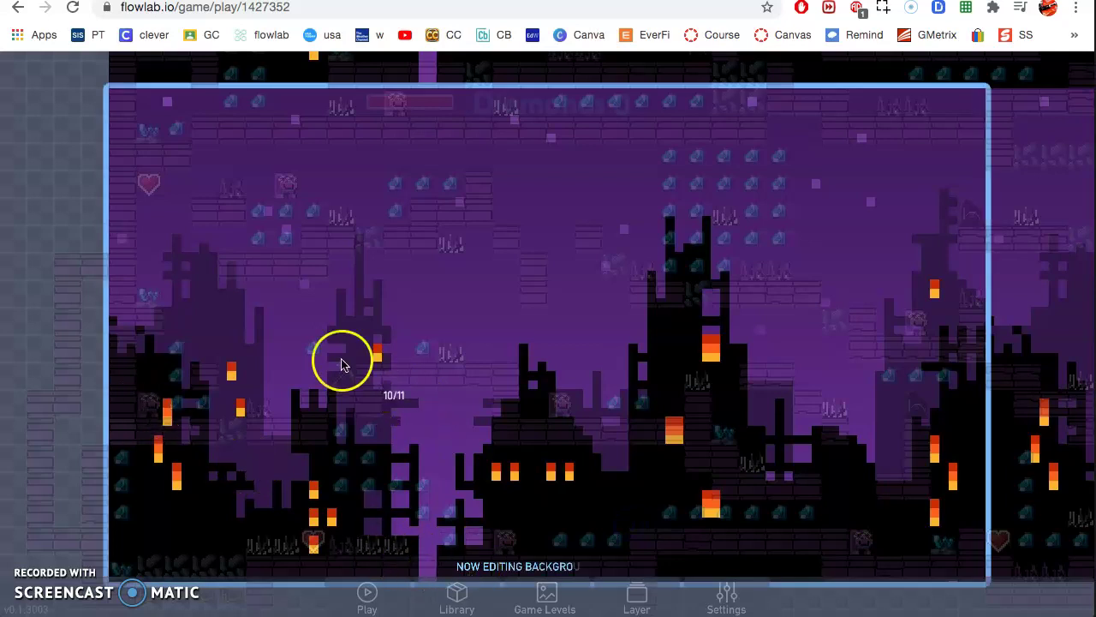
{"action": "left_click", "coordinate": [38, 204]}
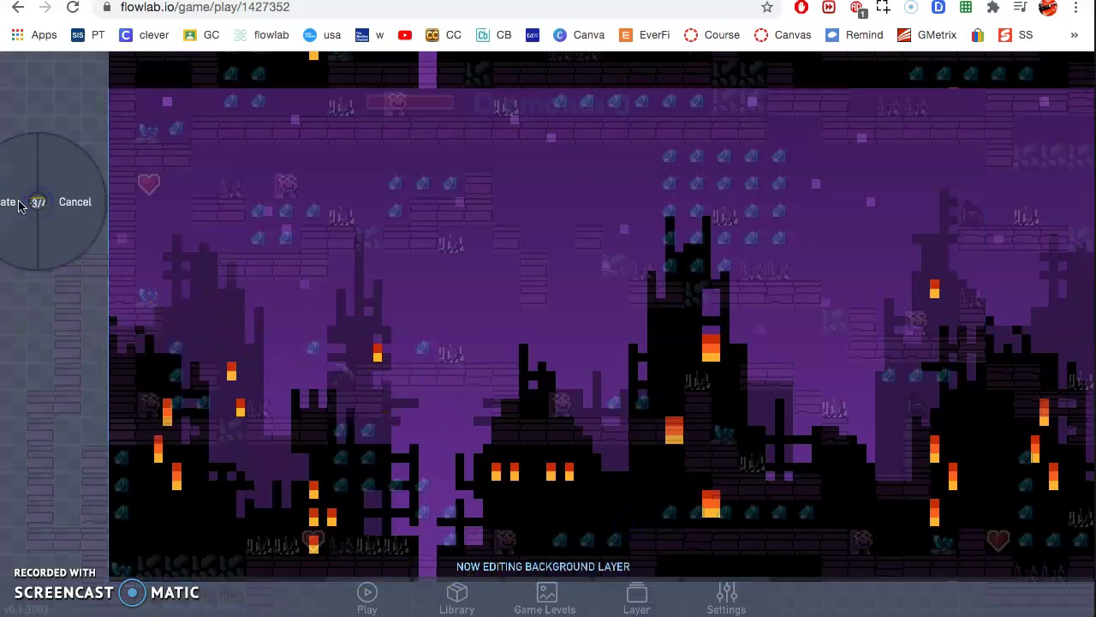
{"action": "left_click", "coordinate": [21, 204]}
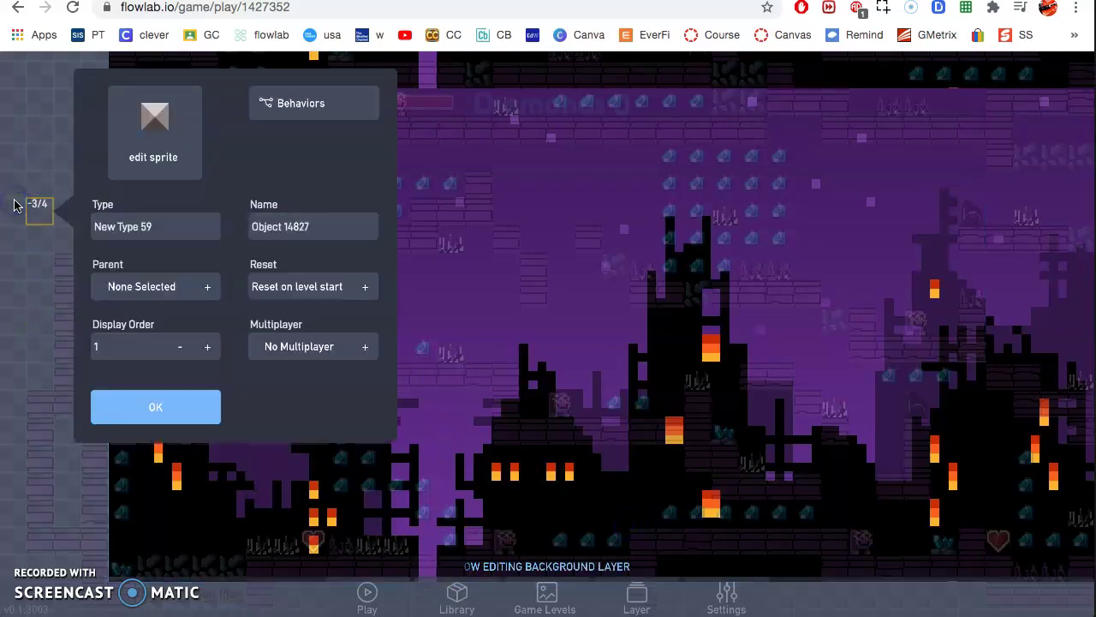
{"action": "left_click", "coordinate": [147, 123]}
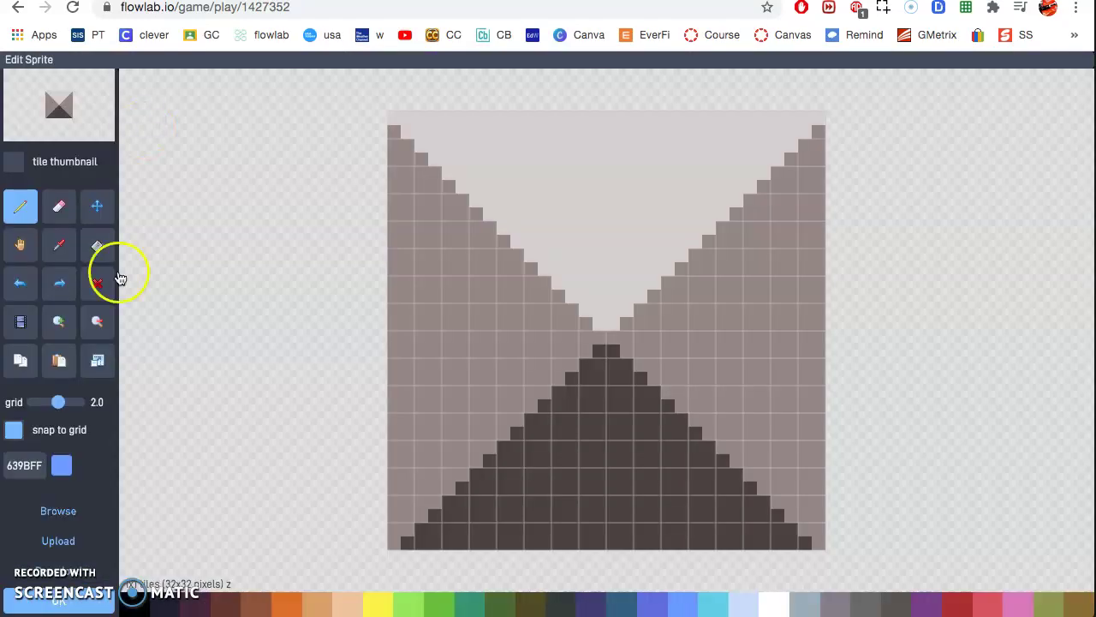
{"action": "left_click", "coordinate": [64, 542]}
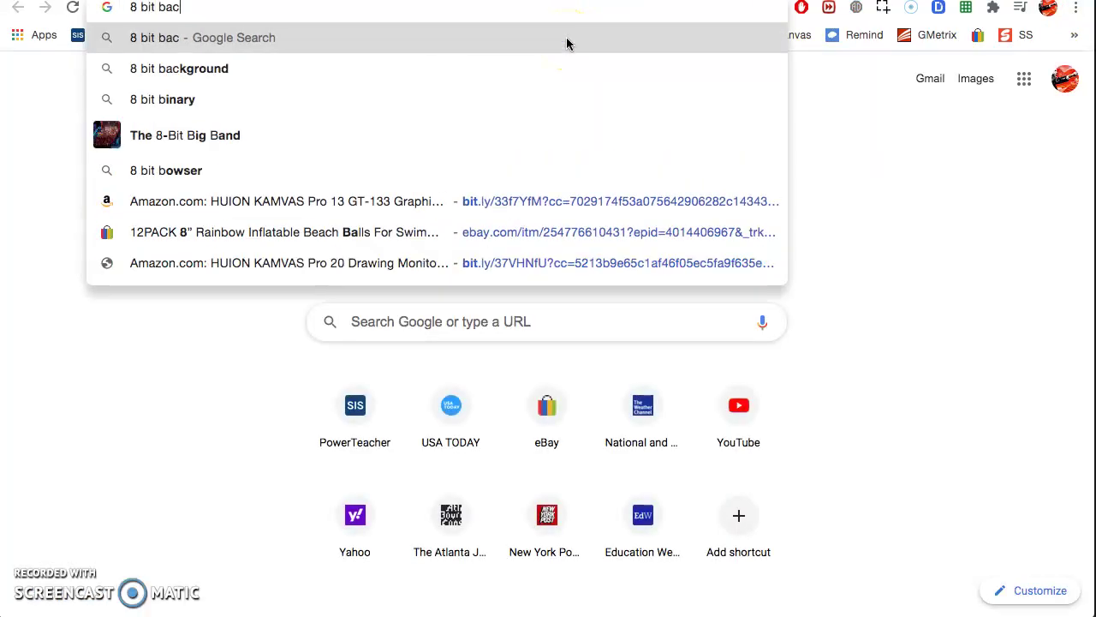
- Search Google Images for "8 bit background game" in a new browser tab
{"action": "type", "text": "kground "}
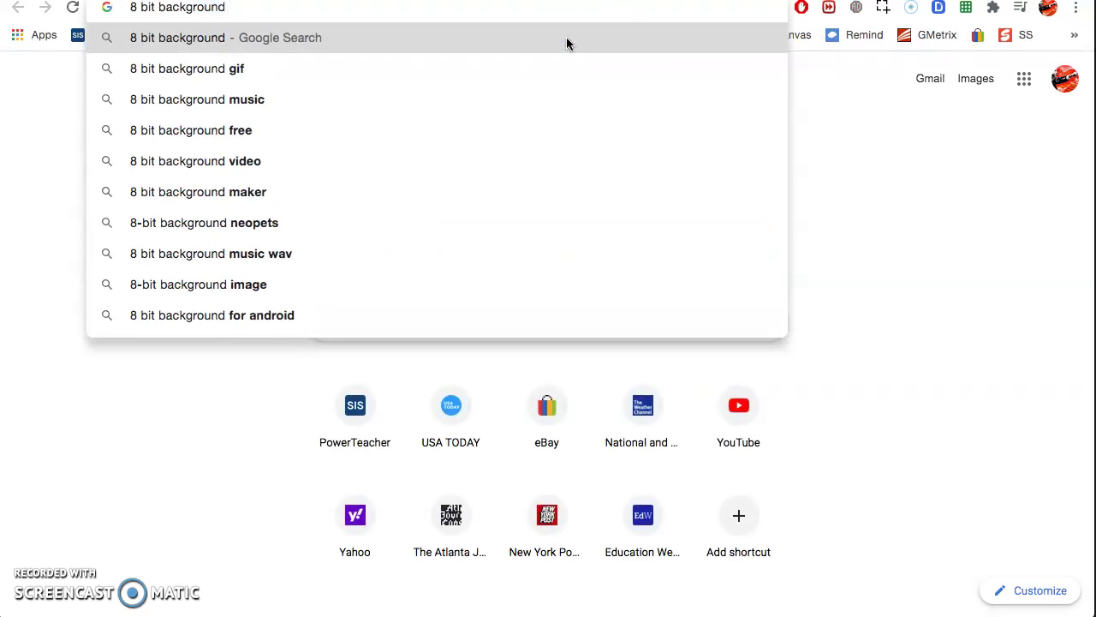
{"action": "type", "text": "game"}
{"action": "key", "text": "Return"}
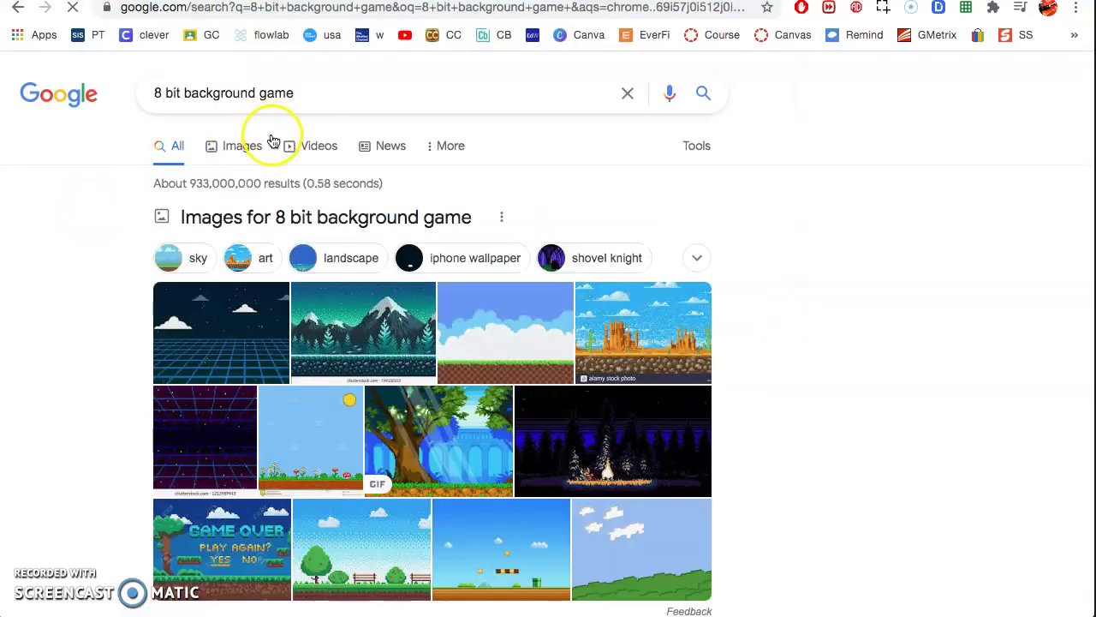
{"action": "left_click", "coordinate": [255, 145]}
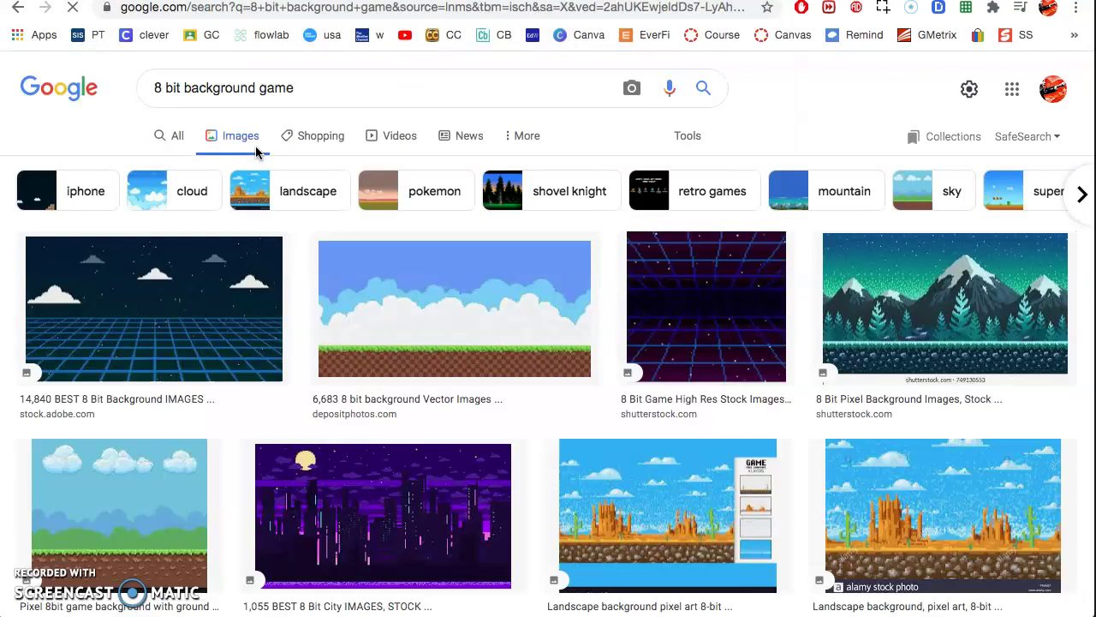
- Switch back to the Flowlab editor and cancel the sprite image upload
{"action": "left_click", "coordinate": [959, 289]}
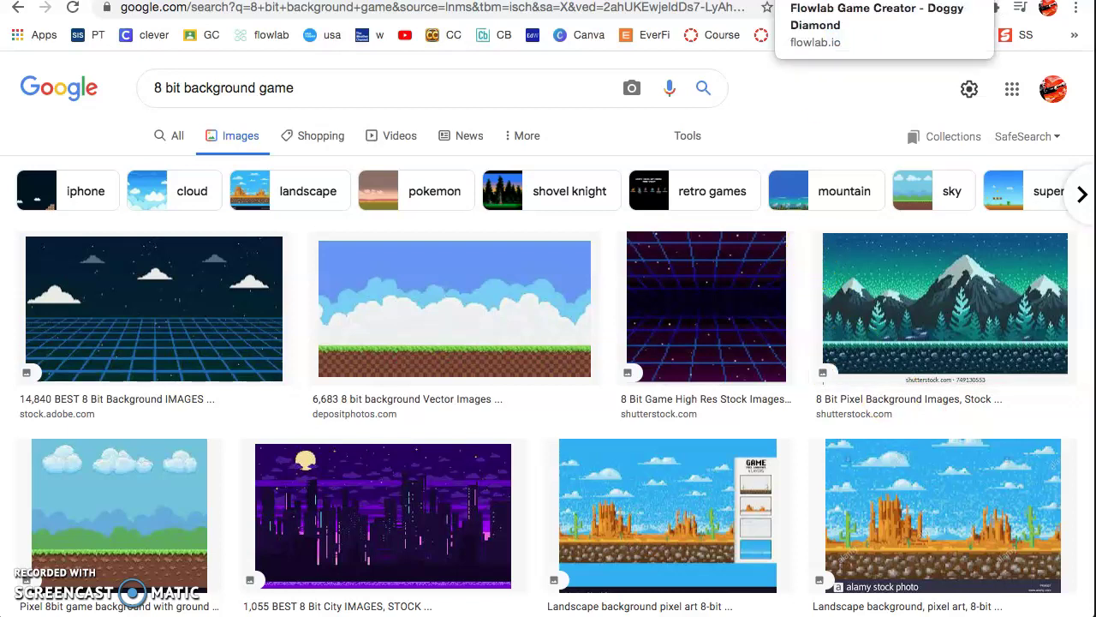
{"action": "left_click", "coordinate": [882, 0]}
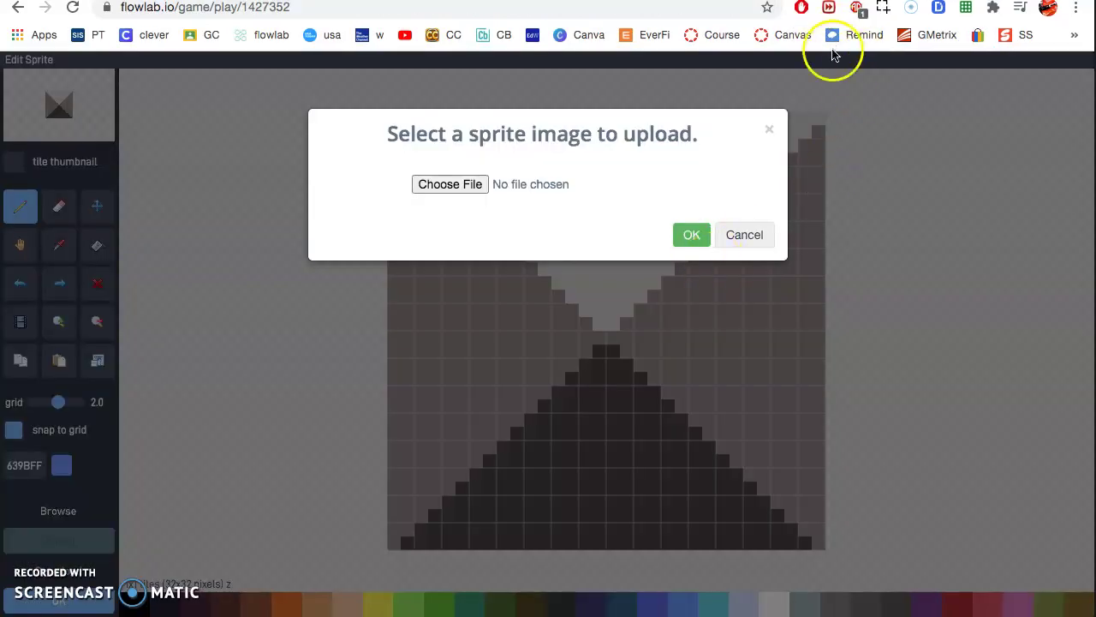
{"action": "left_click", "coordinate": [746, 236]}
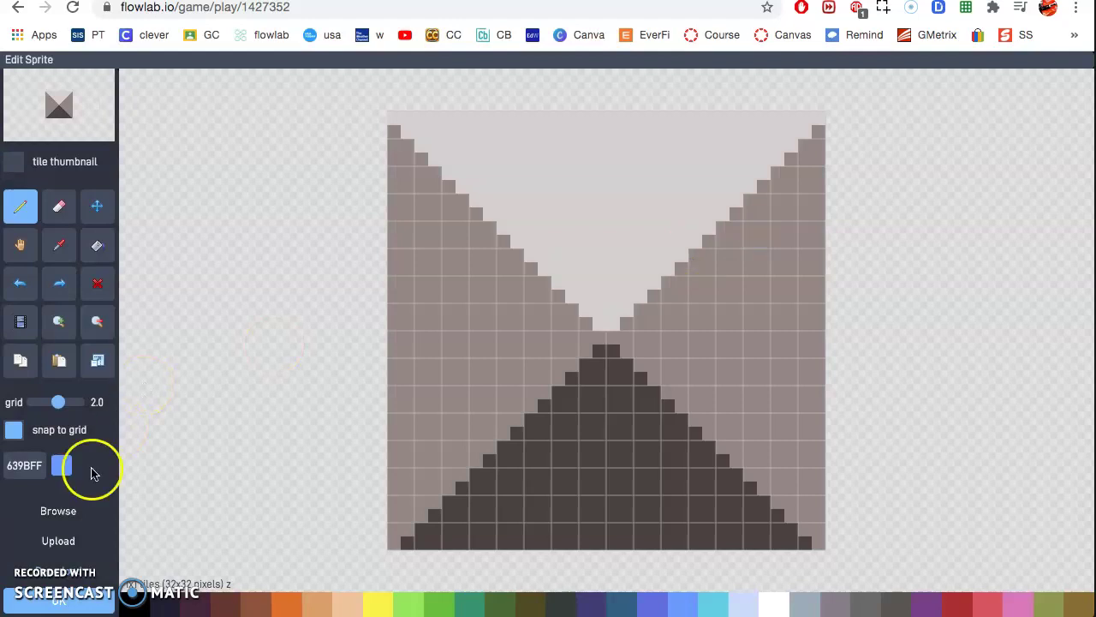